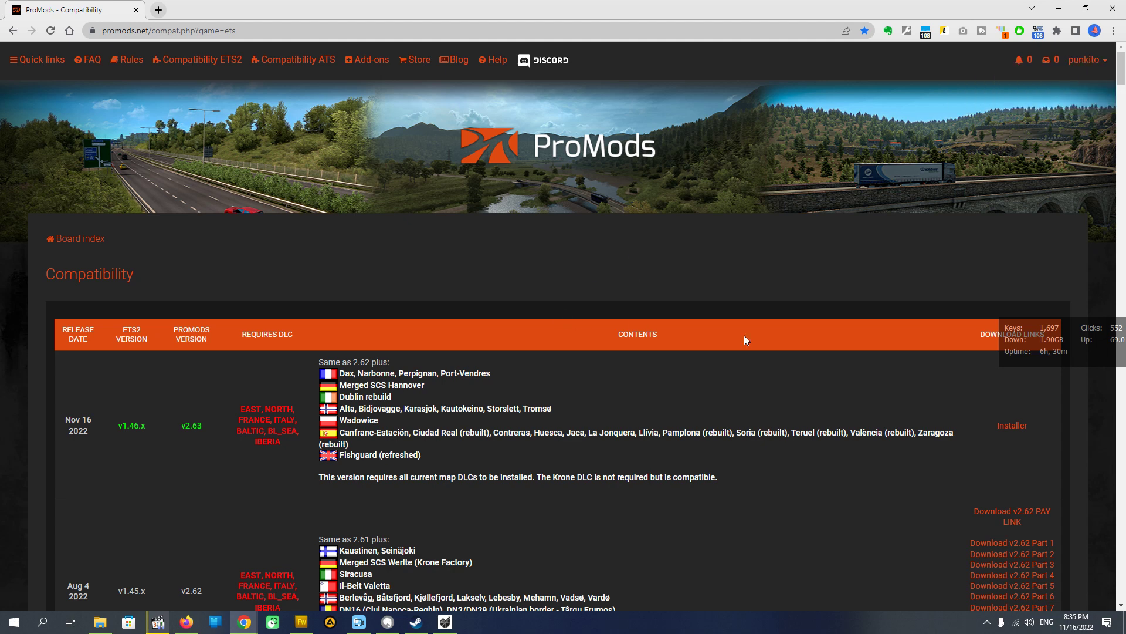
Return to the ProMods board index and open the ETS2 compatibility table.
{"action": "left_click_drag", "start_coordinate": [1063, 355], "coordinate": [1000, 267]}
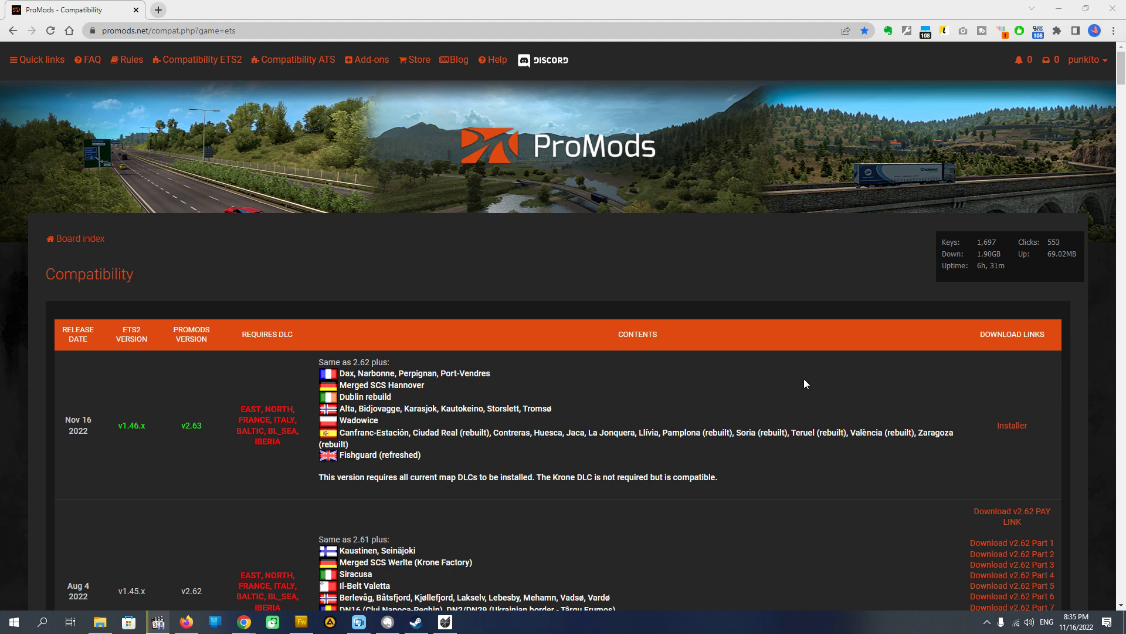
{"action": "scroll", "coordinate": [805, 382], "scroll_direction": "down", "scroll_amount": 3}
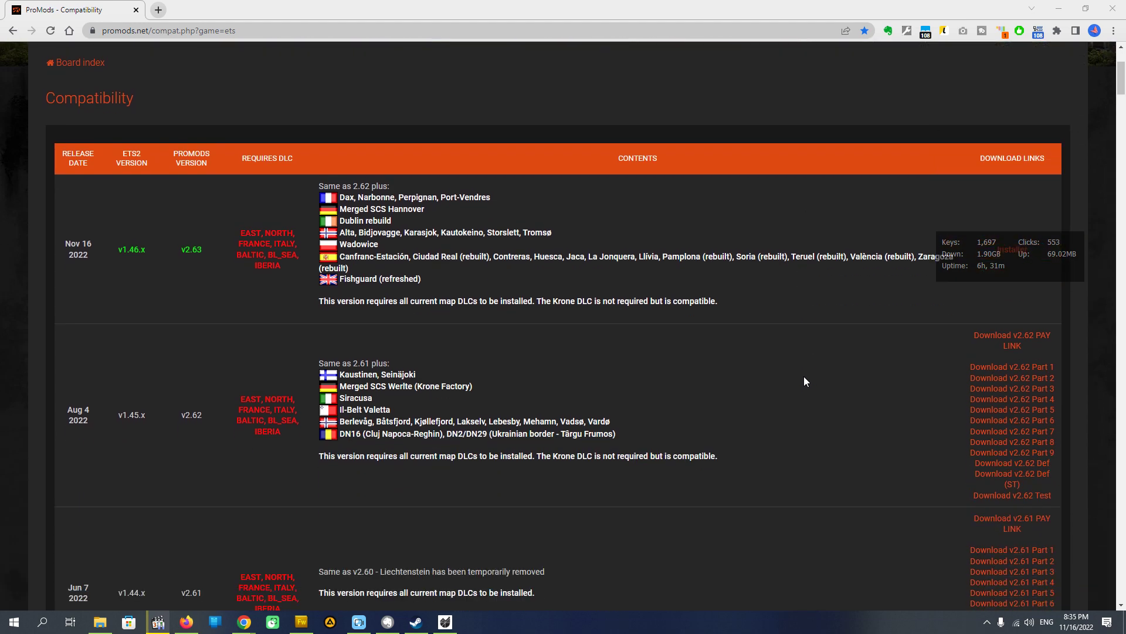
{"action": "scroll", "coordinate": [809, 385], "scroll_direction": "up", "scroll_amount": 2}
{"action": "scroll", "coordinate": [807, 384], "scroll_direction": "up", "scroll_amount": 1}
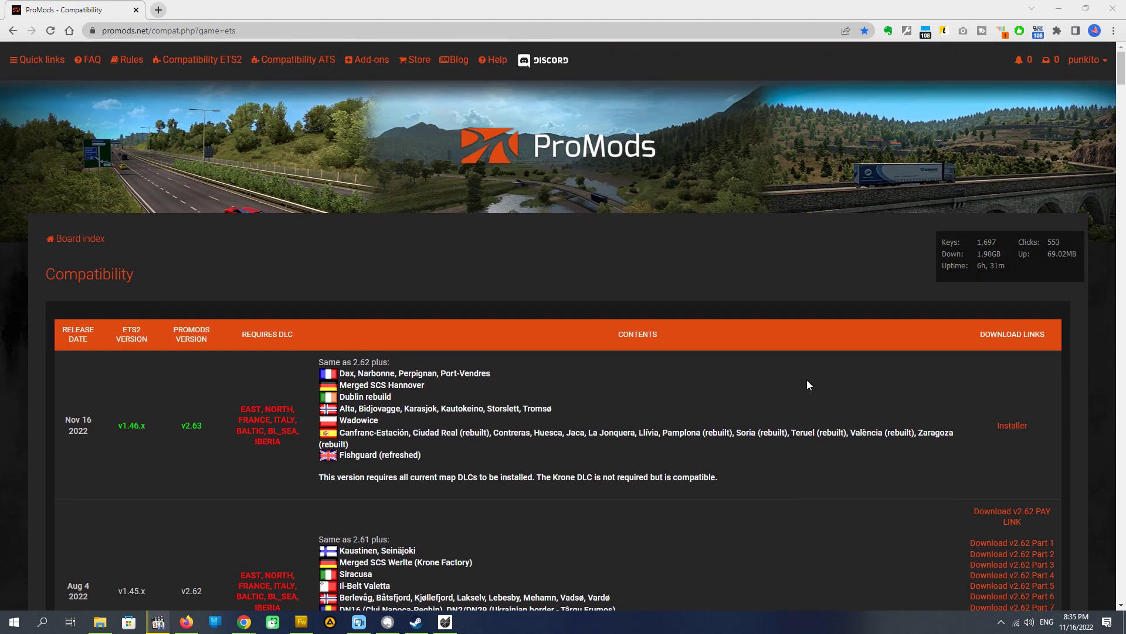
{"action": "scroll", "coordinate": [808, 385], "scroll_direction": "down", "scroll_amount": 2}
{"action": "scroll", "coordinate": [807, 385], "scroll_direction": "up", "scroll_amount": 2}
{"action": "left_click", "coordinate": [505, 150]}
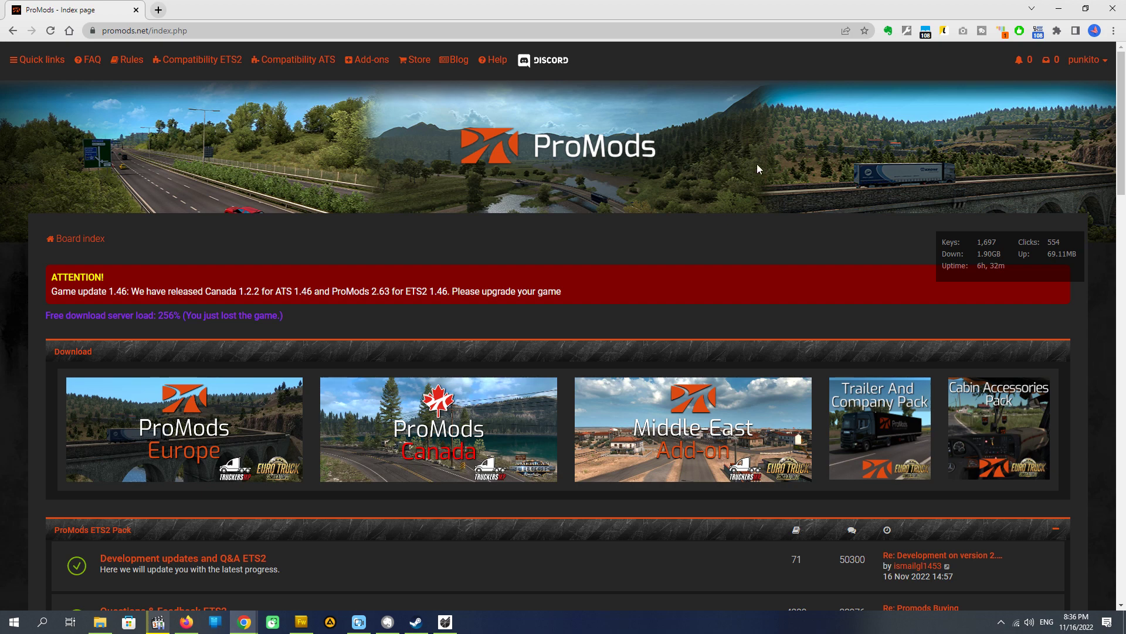
{"action": "left_click", "coordinate": [203, 59]}
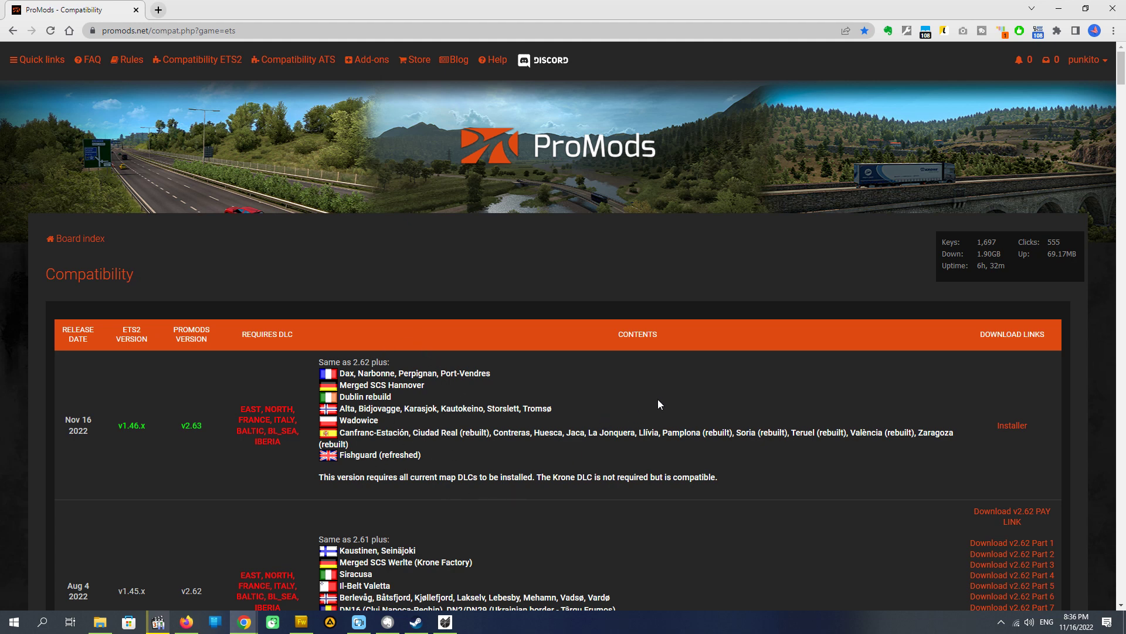
Start the ProMods 2.63 installer and open the def file generator page.
{"action": "left_click", "coordinate": [1006, 425]}
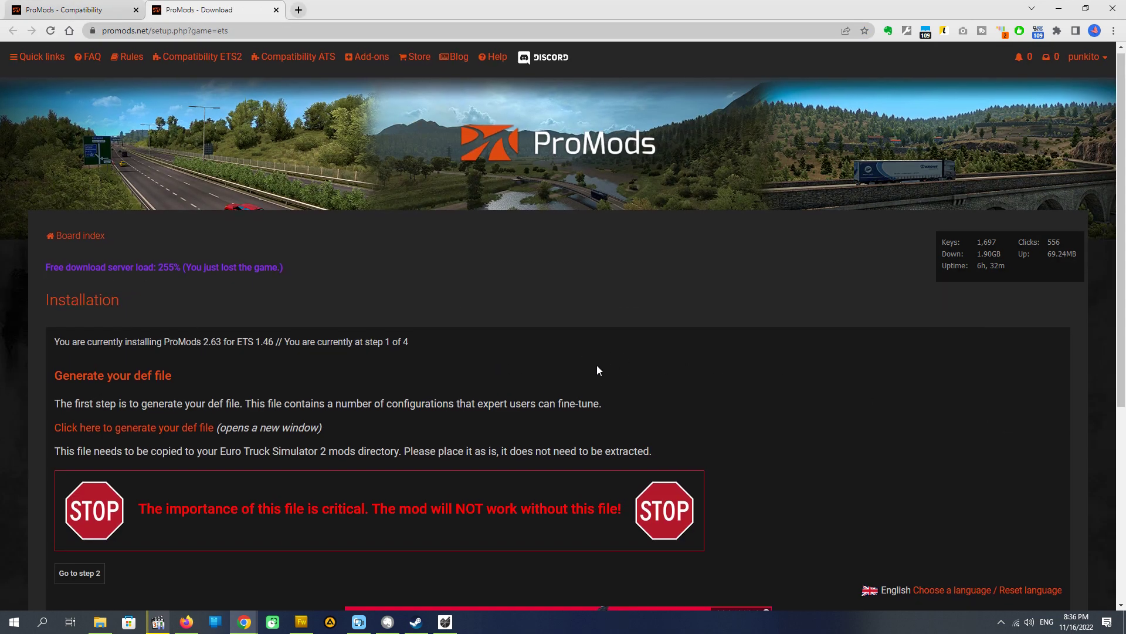
{"action": "scroll", "coordinate": [597, 370], "scroll_direction": "down", "scroll_amount": 1}
{"action": "scroll", "coordinate": [596, 370], "scroll_direction": "up", "scroll_amount": 1}
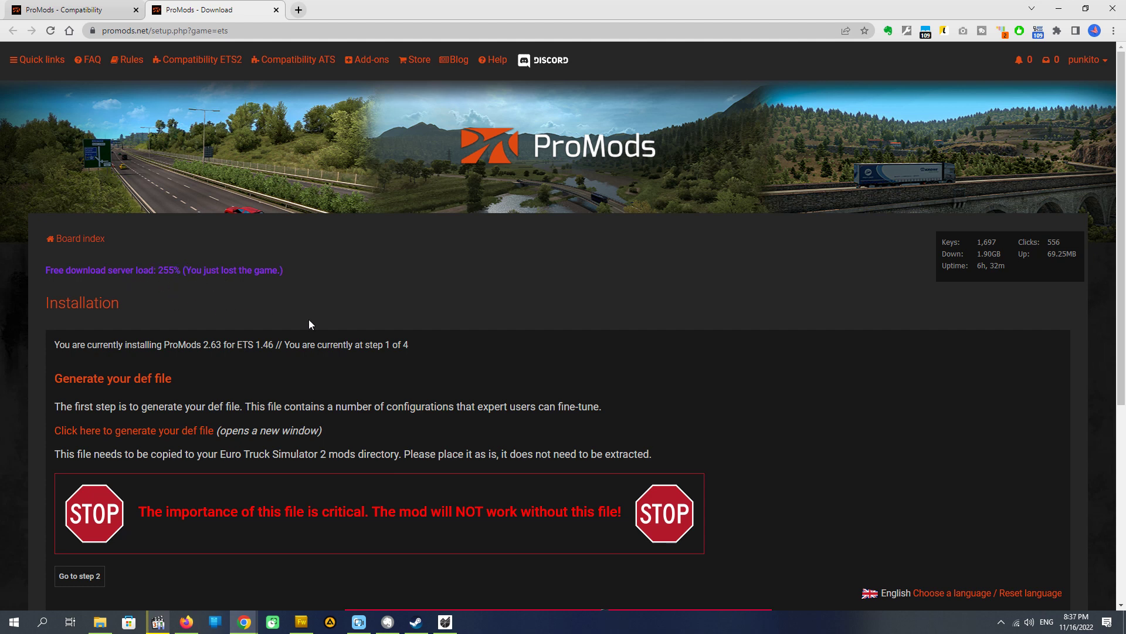
{"action": "scroll", "coordinate": [271, 324], "scroll_direction": "down", "scroll_amount": 3}
{"action": "scroll", "coordinate": [271, 323], "scroll_direction": "up", "scroll_amount": 2}
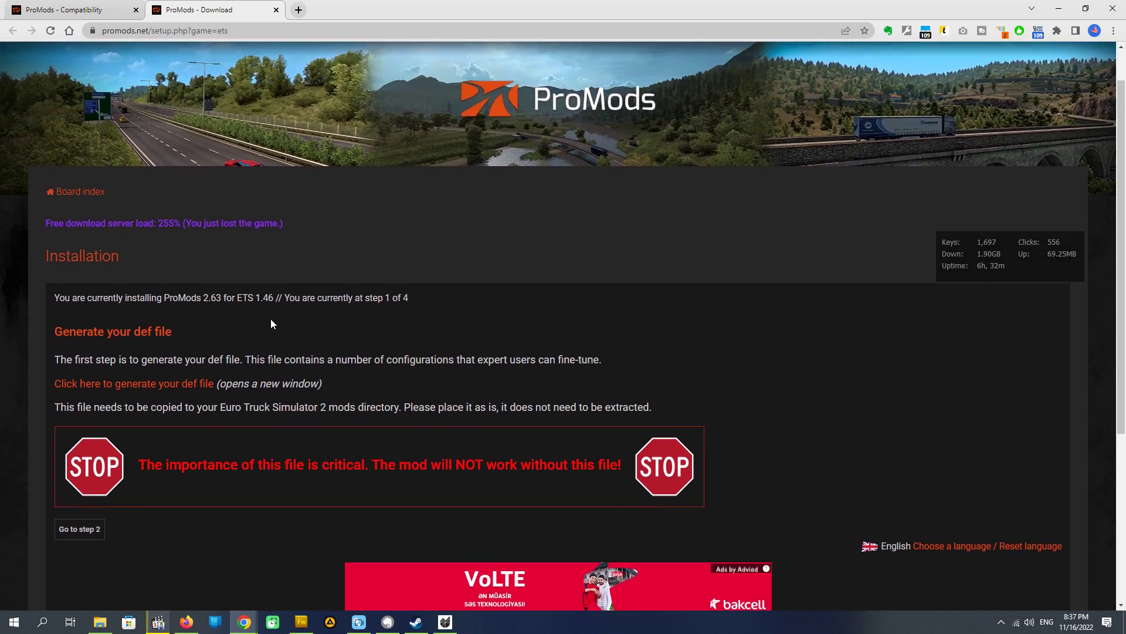
{"action": "scroll", "coordinate": [270, 319], "scroll_direction": "down", "scroll_amount": 1}
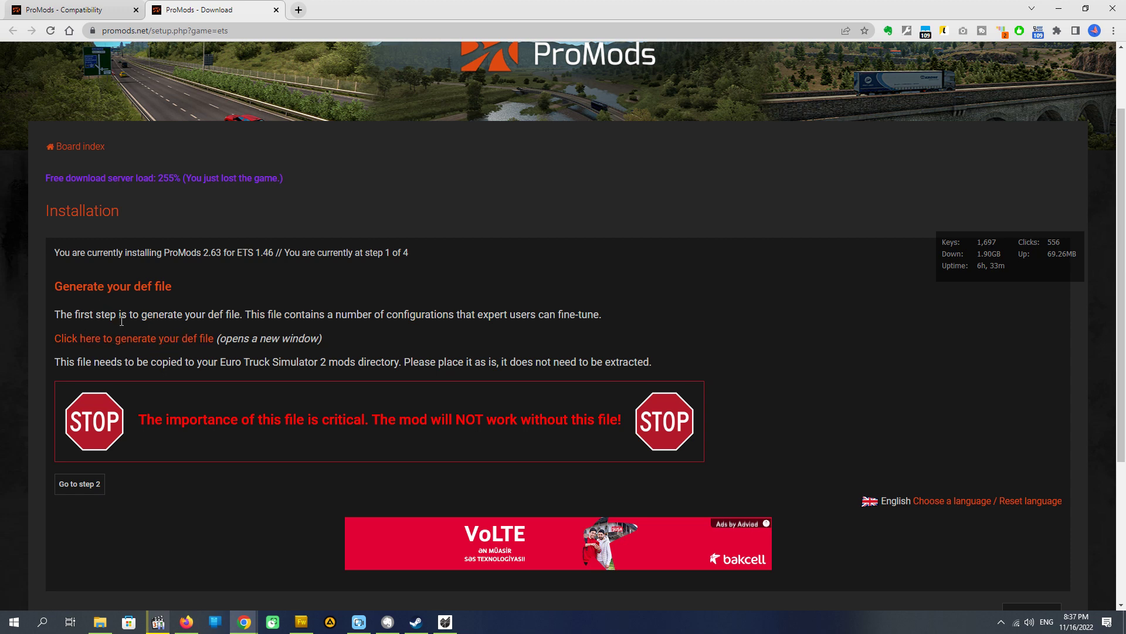
{"action": "left_click", "coordinate": [167, 339]}
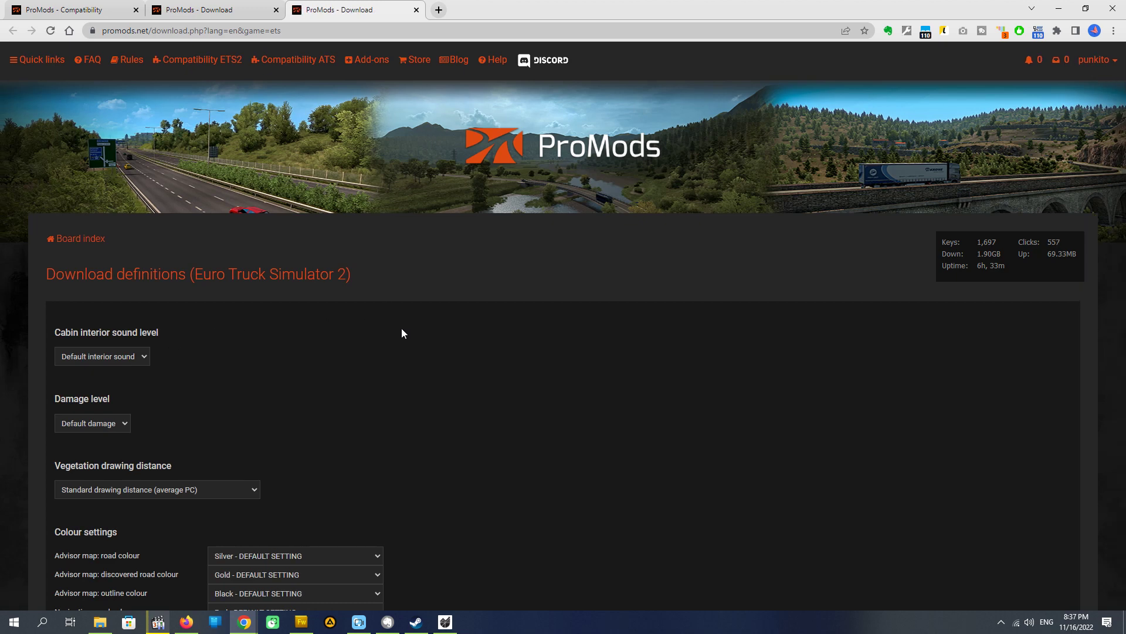
Generate and download the .scs def file with default settings, then close the generator page.
{"action": "scroll", "coordinate": [401, 333], "scroll_direction": "down", "scroll_amount": 4}
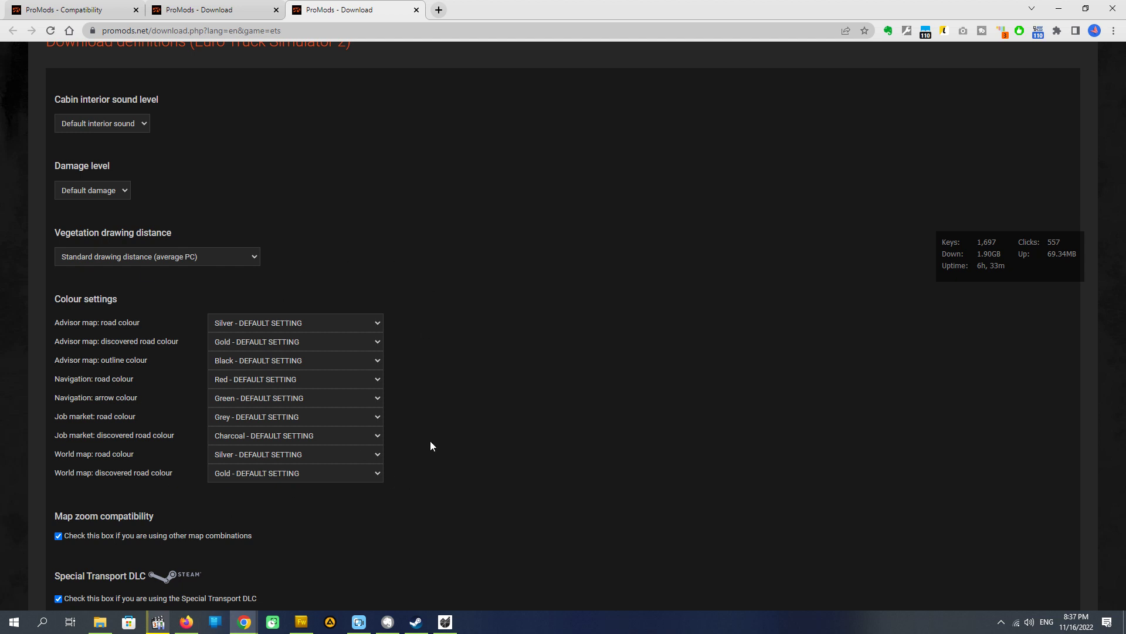
{"action": "scroll", "coordinate": [459, 326], "scroll_direction": "down", "scroll_amount": 2}
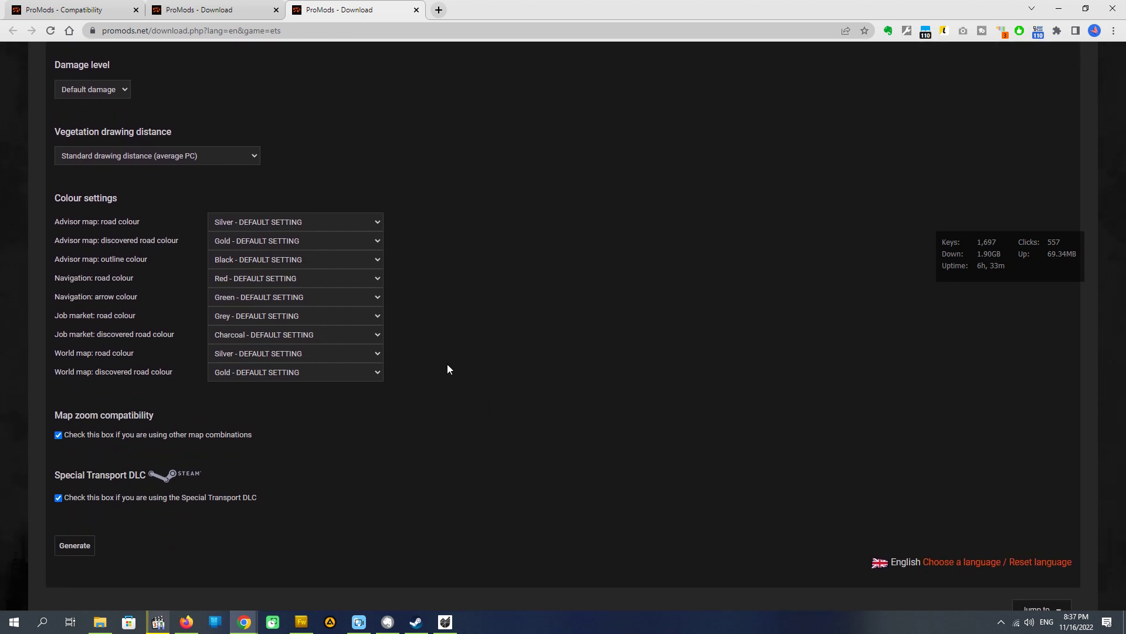
{"action": "scroll", "coordinate": [432, 372], "scroll_direction": "up", "scroll_amount": 1}
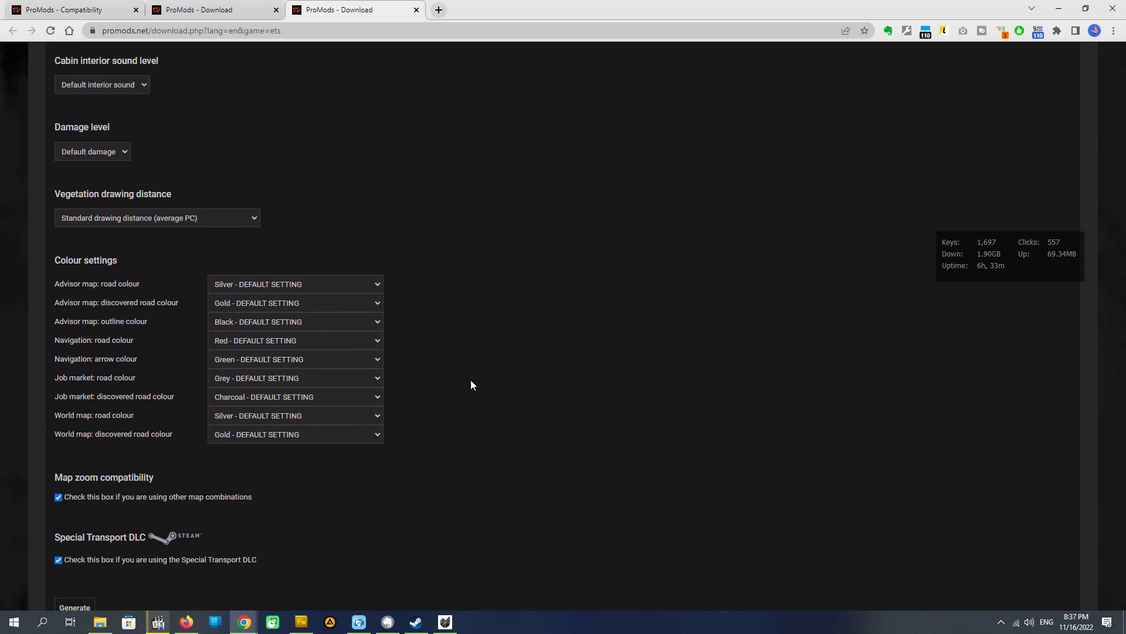
{"action": "scroll", "coordinate": [464, 381], "scroll_direction": "down", "scroll_amount": 3}
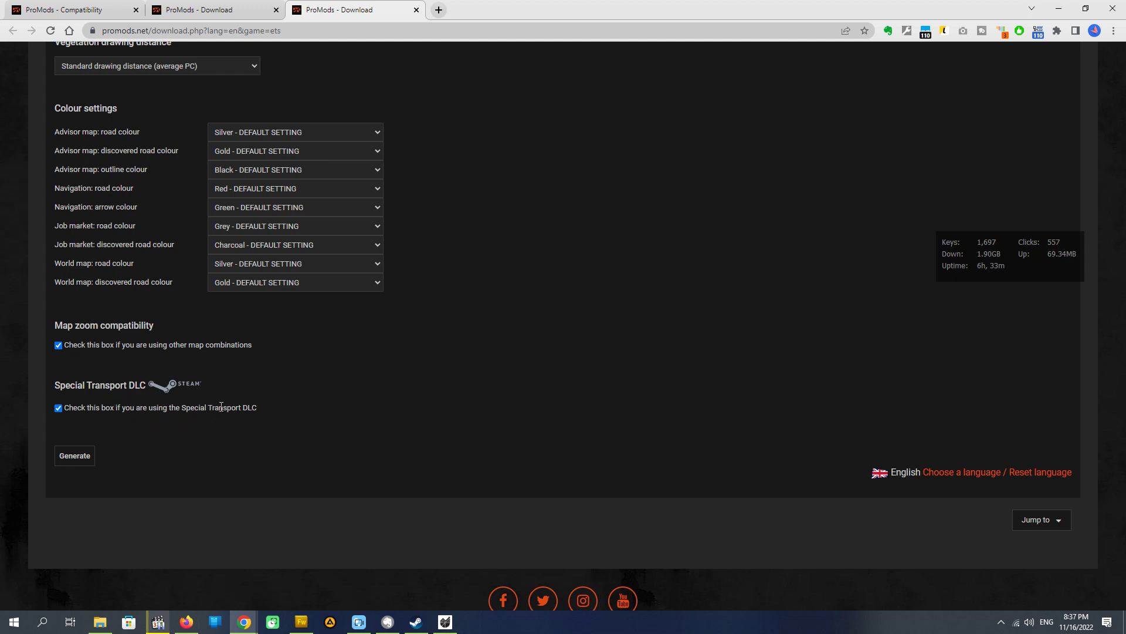
{"action": "scroll", "coordinate": [202, 409], "scroll_direction": "down", "scroll_amount": 1}
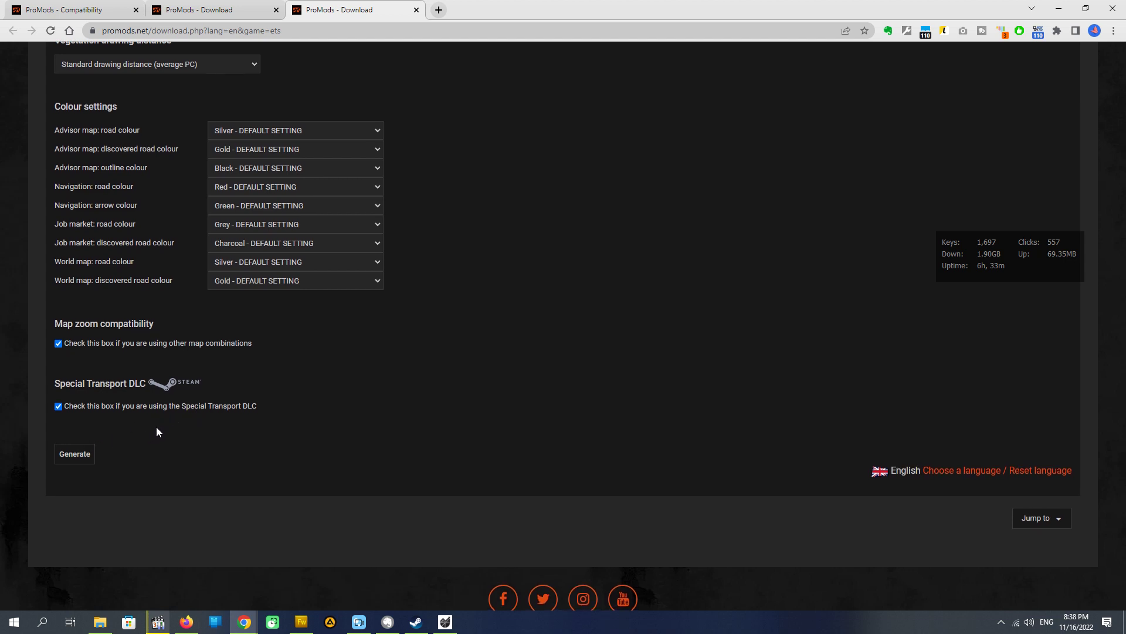
{"action": "left_click", "coordinate": [83, 453]}
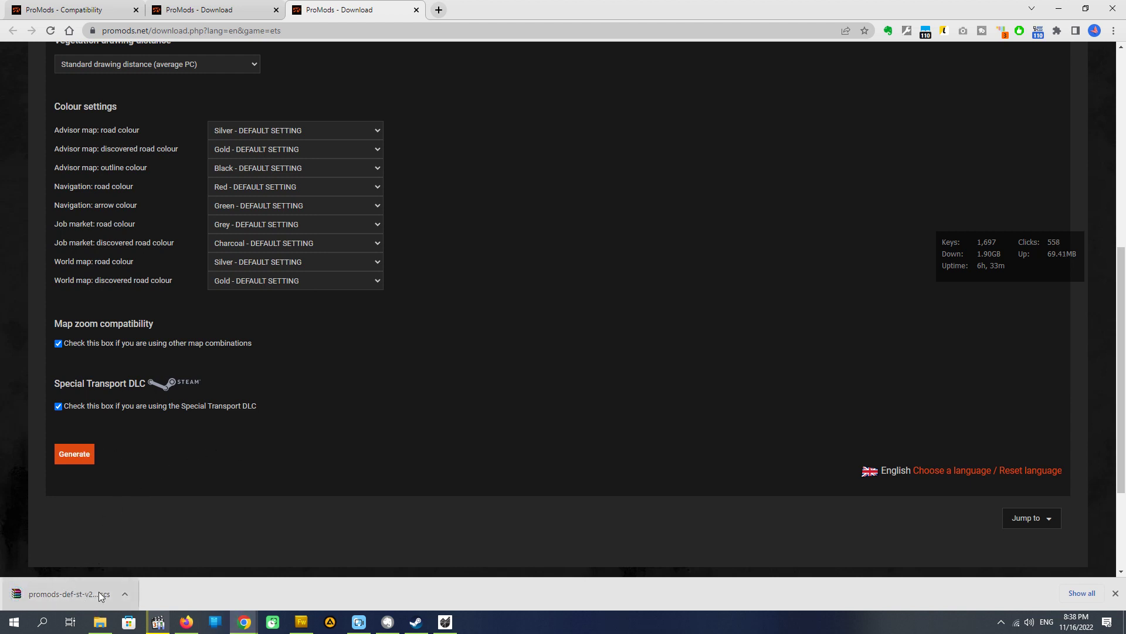
{"action": "scroll", "coordinate": [340, 382], "scroll_direction": "up", "scroll_amount": 7}
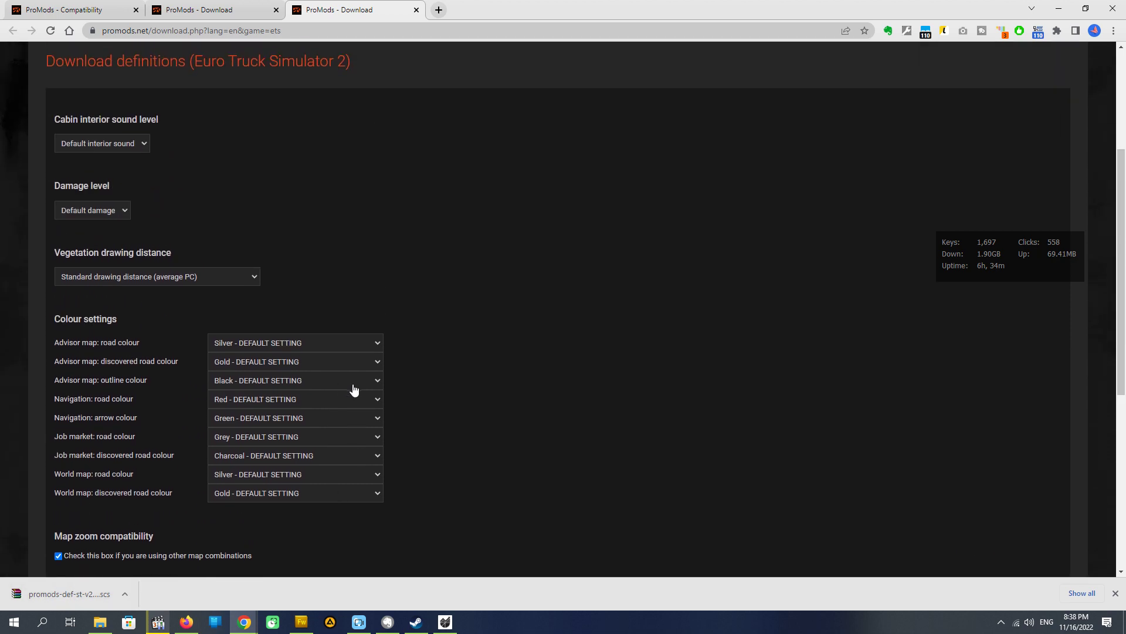
{"action": "left_click", "coordinate": [416, 10]}
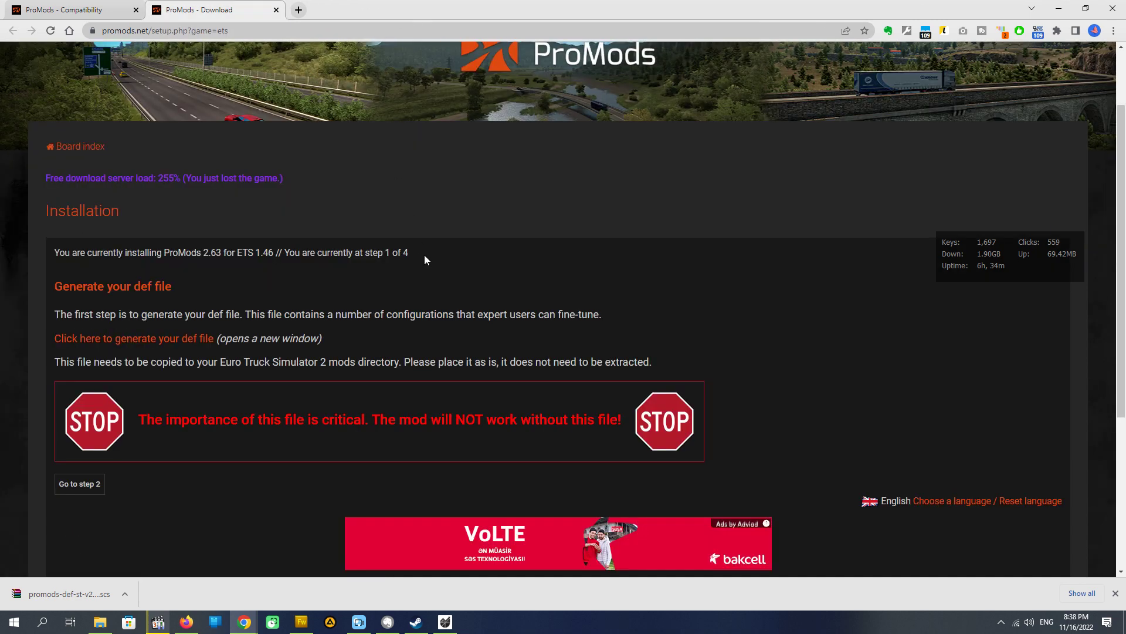
Go to installation step 2 and review the Premium (1 file, €1) and Standard (9 files) downloads.
{"action": "scroll", "coordinate": [395, 258], "scroll_direction": "down", "scroll_amount": 2}
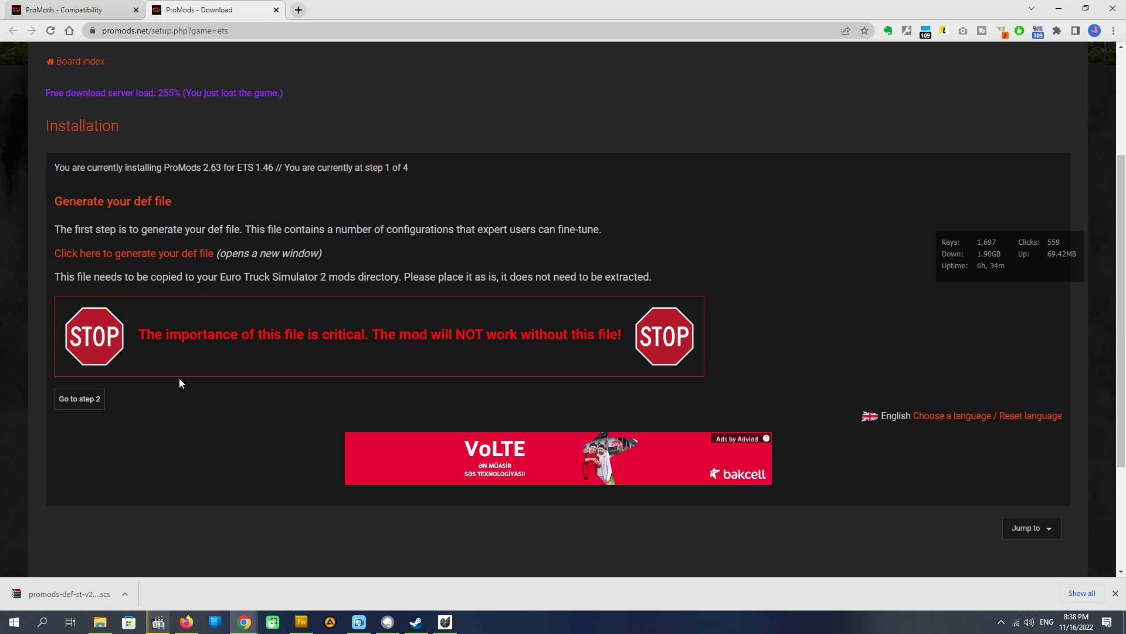
{"action": "left_click", "coordinate": [88, 405]}
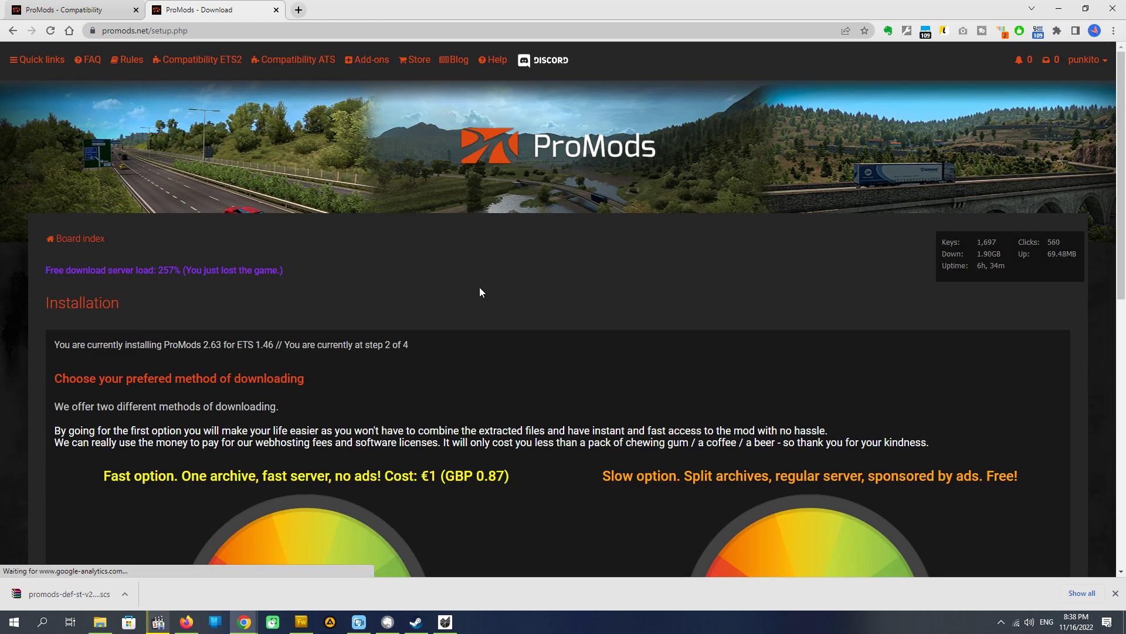
{"action": "scroll", "coordinate": [480, 289], "scroll_direction": "down", "scroll_amount": 4}
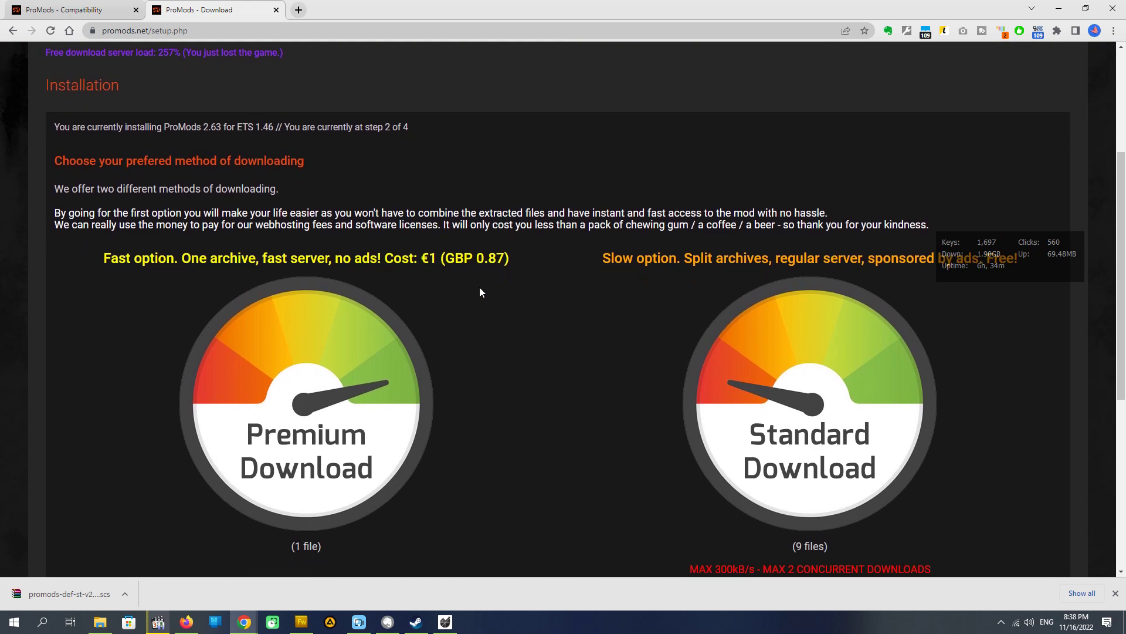
{"action": "scroll", "coordinate": [480, 292], "scroll_direction": "down", "scroll_amount": 3}
{"action": "scroll", "coordinate": [480, 292], "scroll_direction": "up", "scroll_amount": 2}
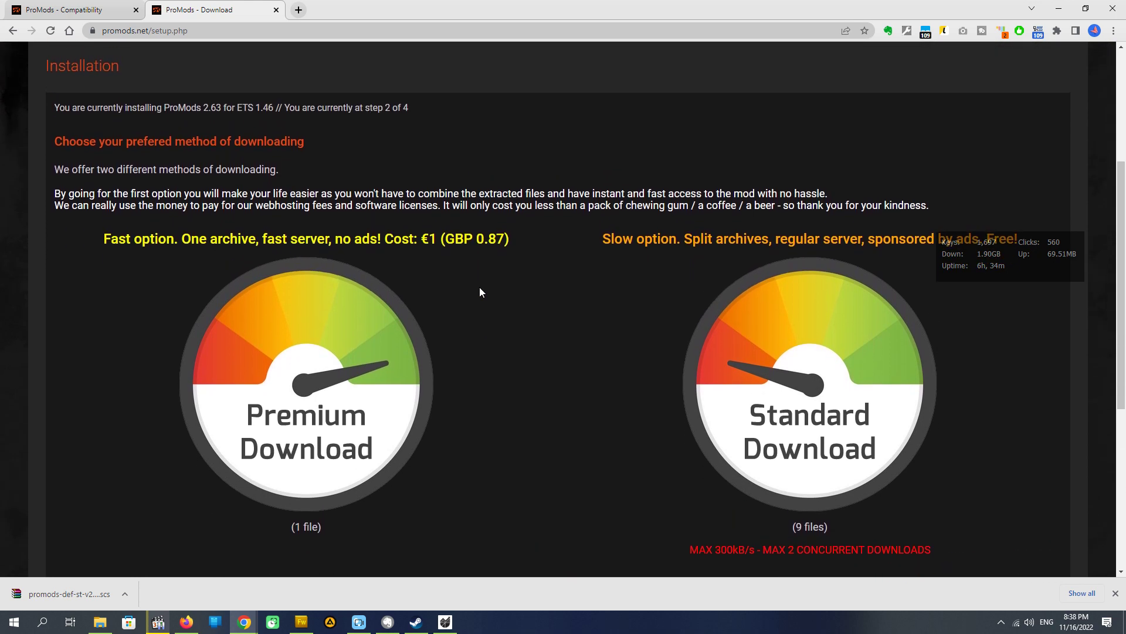
{"action": "scroll", "coordinate": [480, 292], "scroll_direction": "down", "scroll_amount": 2}
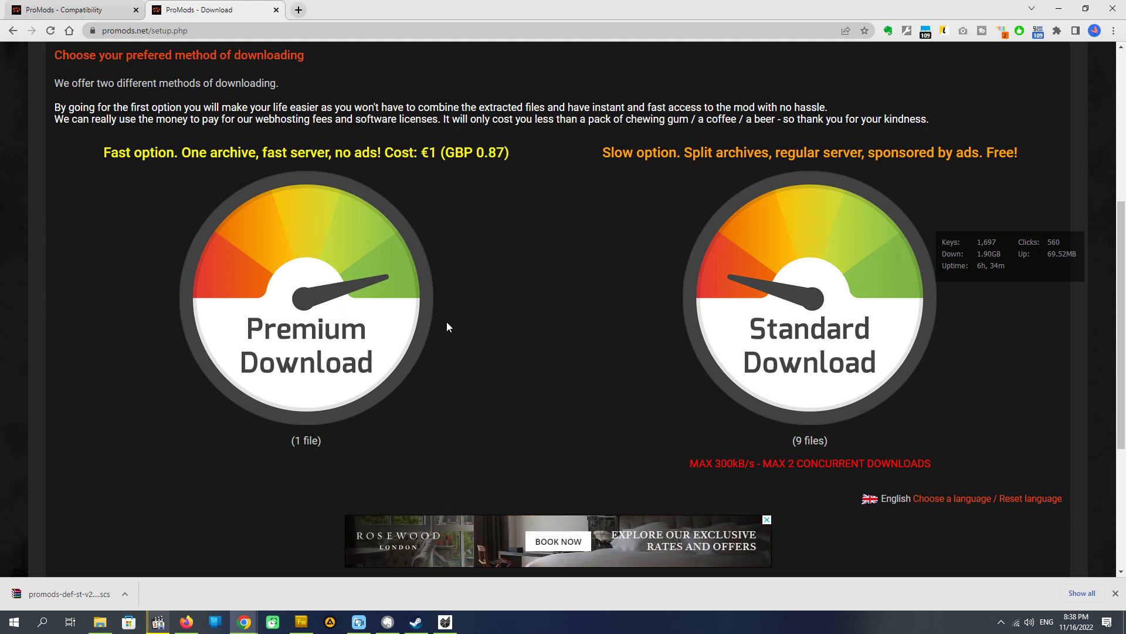
Choose the Premium download to view the single 2106MB version 2.63 archive page.
{"action": "left_click", "coordinate": [341, 317]}
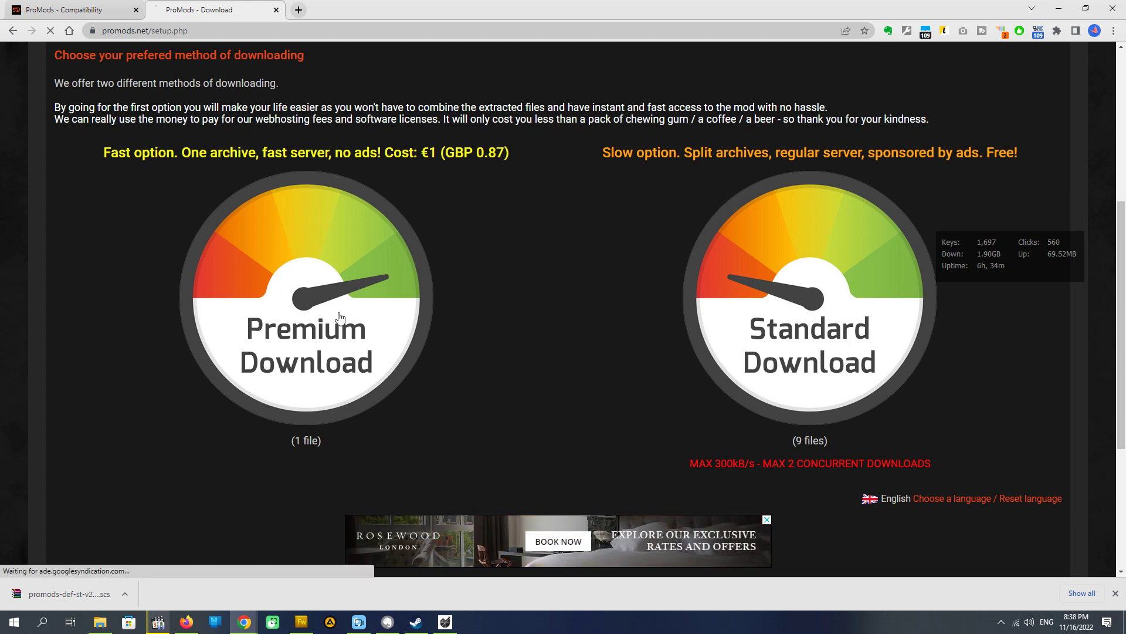
{"action": "scroll", "coordinate": [312, 401], "scroll_direction": "down", "scroll_amount": 3}
{"action": "scroll", "coordinate": [311, 401], "scroll_direction": "down", "scroll_amount": 1}
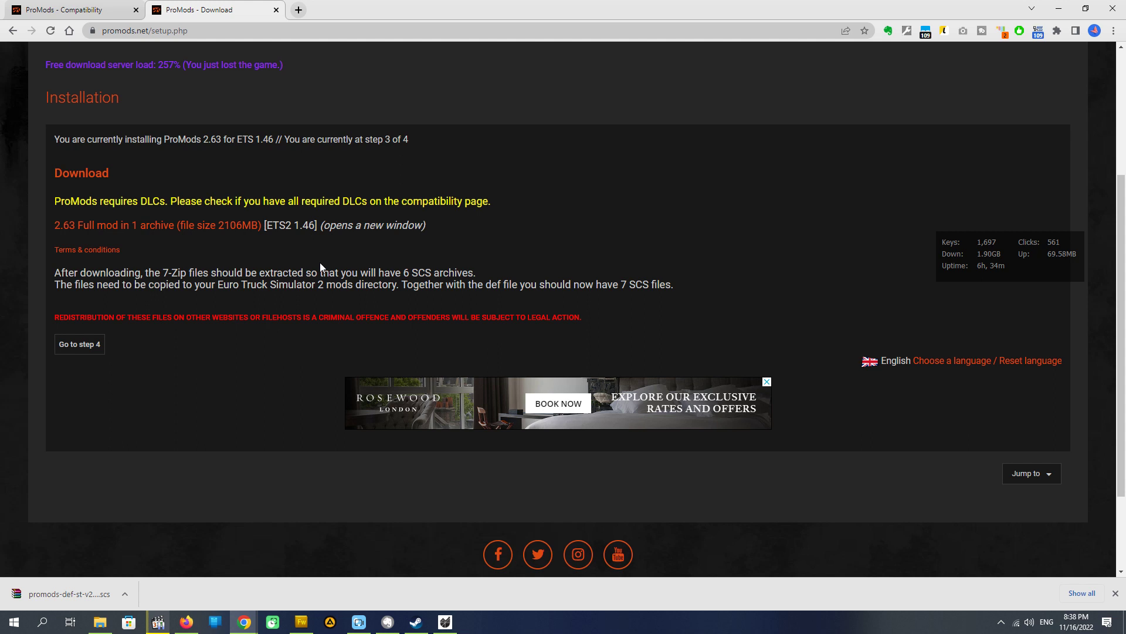
{"action": "scroll", "coordinate": [320, 265], "scroll_direction": "up", "scroll_amount": 2}
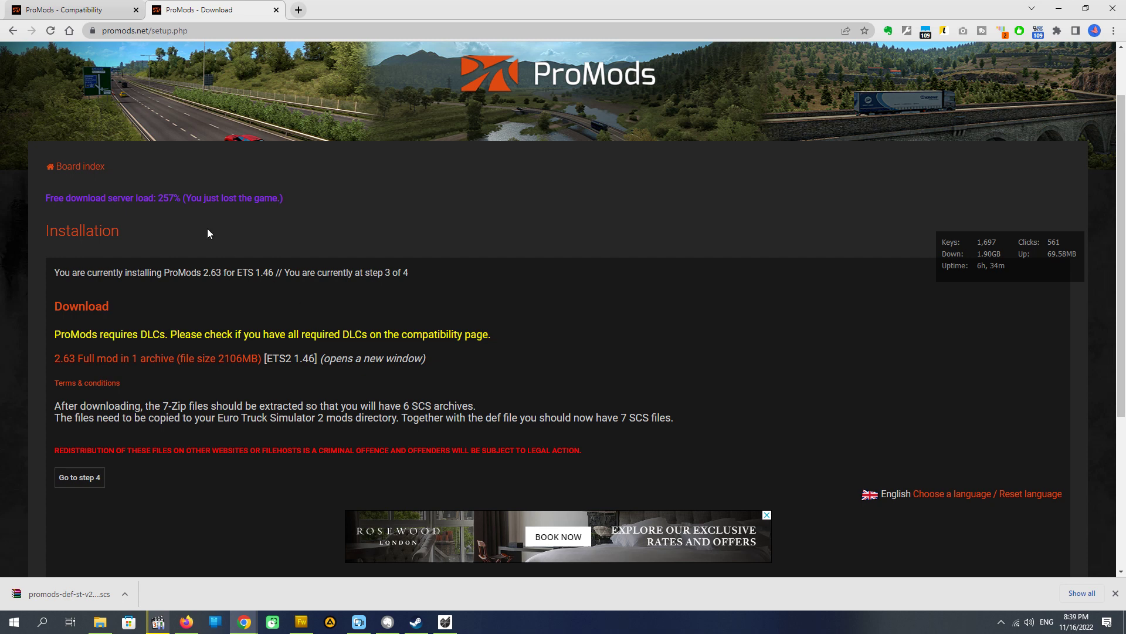
Go back to the download methods and pick the free Standard Download.
{"action": "left_click", "coordinate": [12, 32]}
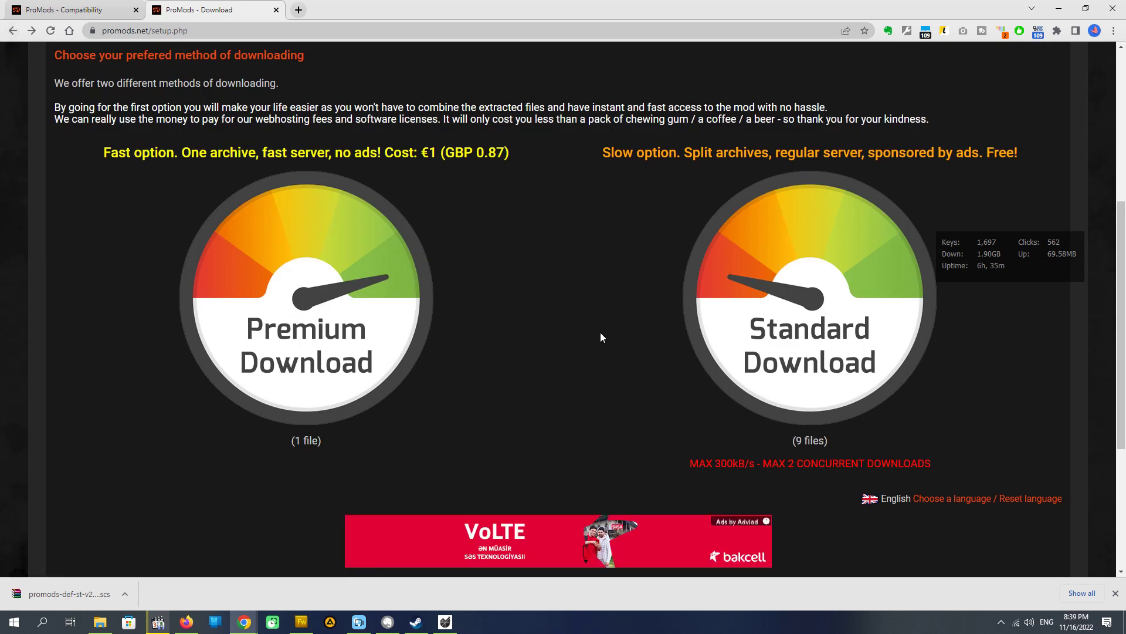
{"action": "scroll", "coordinate": [601, 341], "scroll_direction": "up", "scroll_amount": 2}
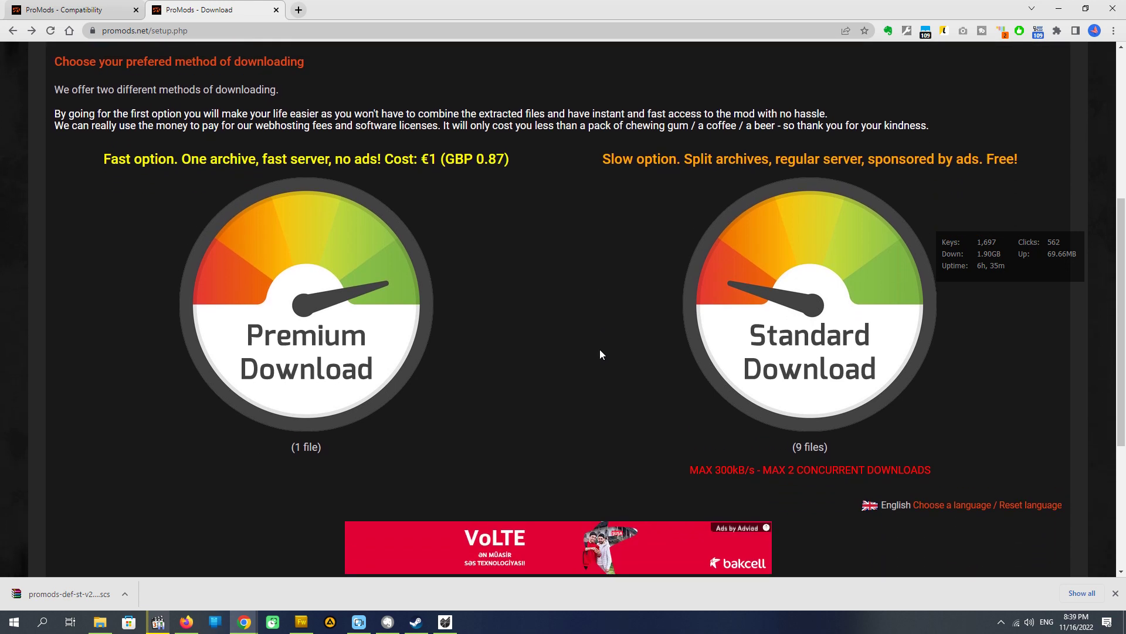
{"action": "scroll", "coordinate": [599, 350], "scroll_direction": "down", "scroll_amount": 2}
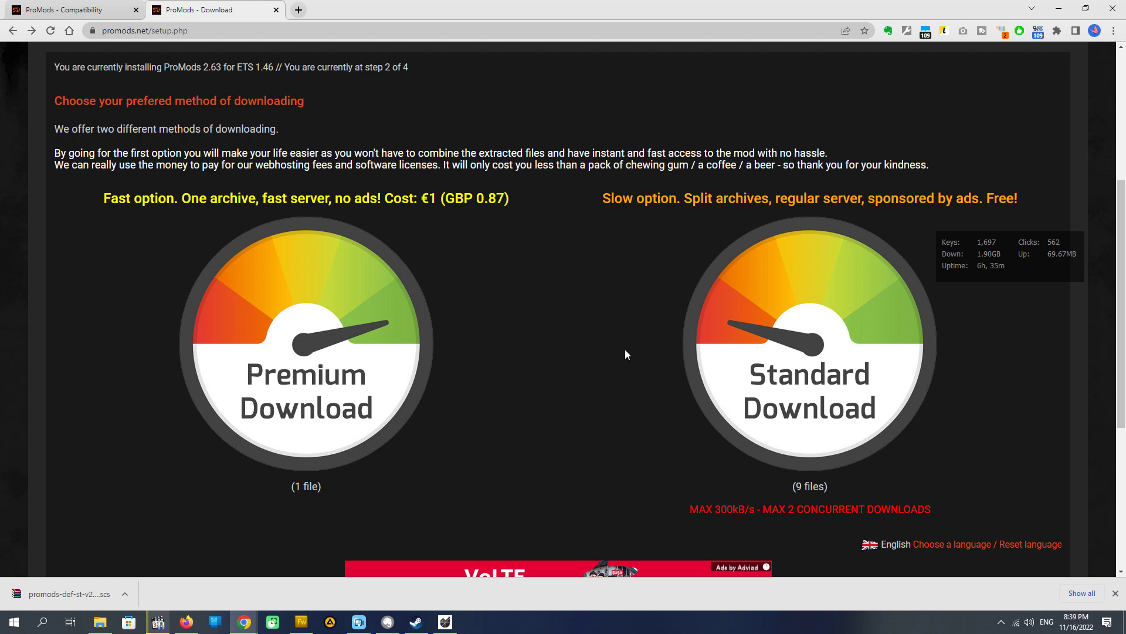
{"action": "scroll", "coordinate": [624, 350], "scroll_direction": "down", "scroll_amount": 1}
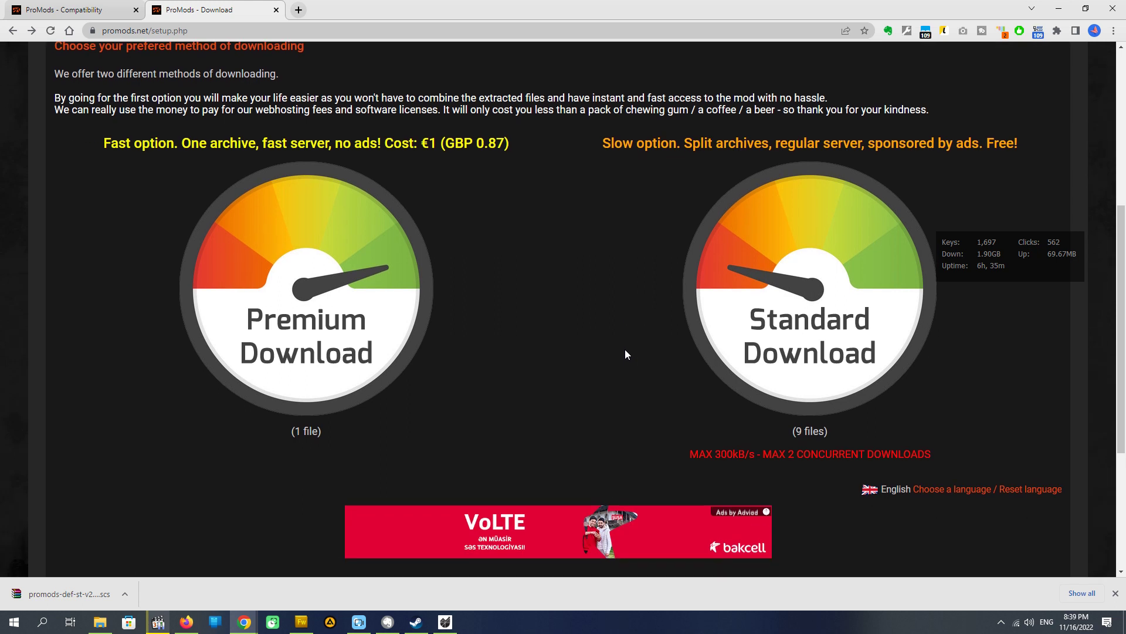
{"action": "scroll", "coordinate": [625, 349], "scroll_direction": "up", "scroll_amount": 2}
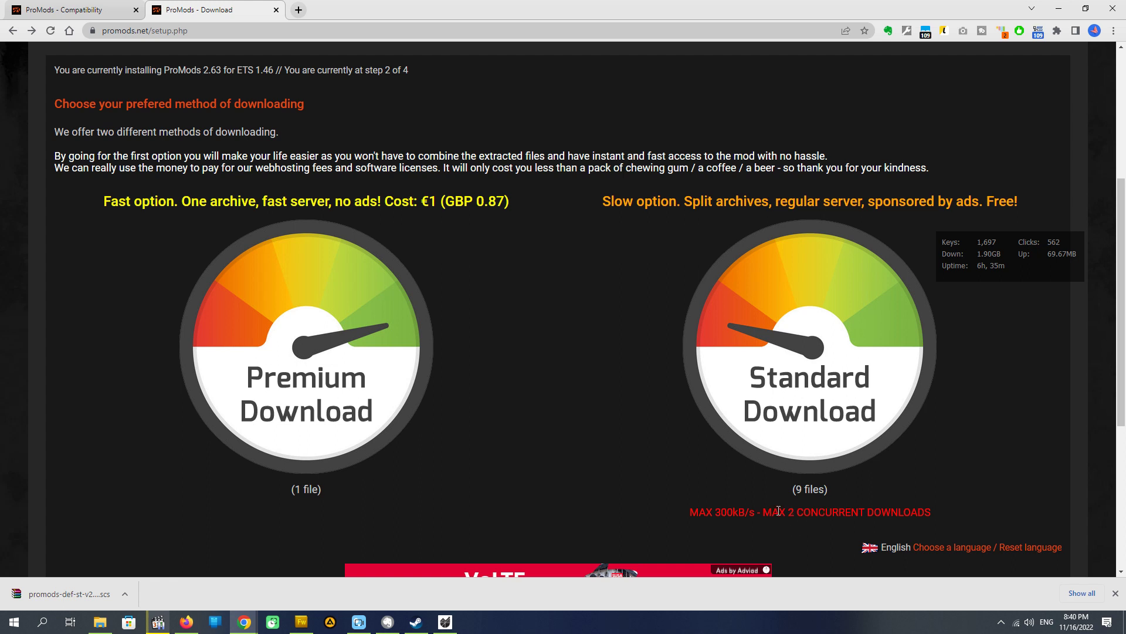
{"action": "left_click", "coordinate": [807, 371]}
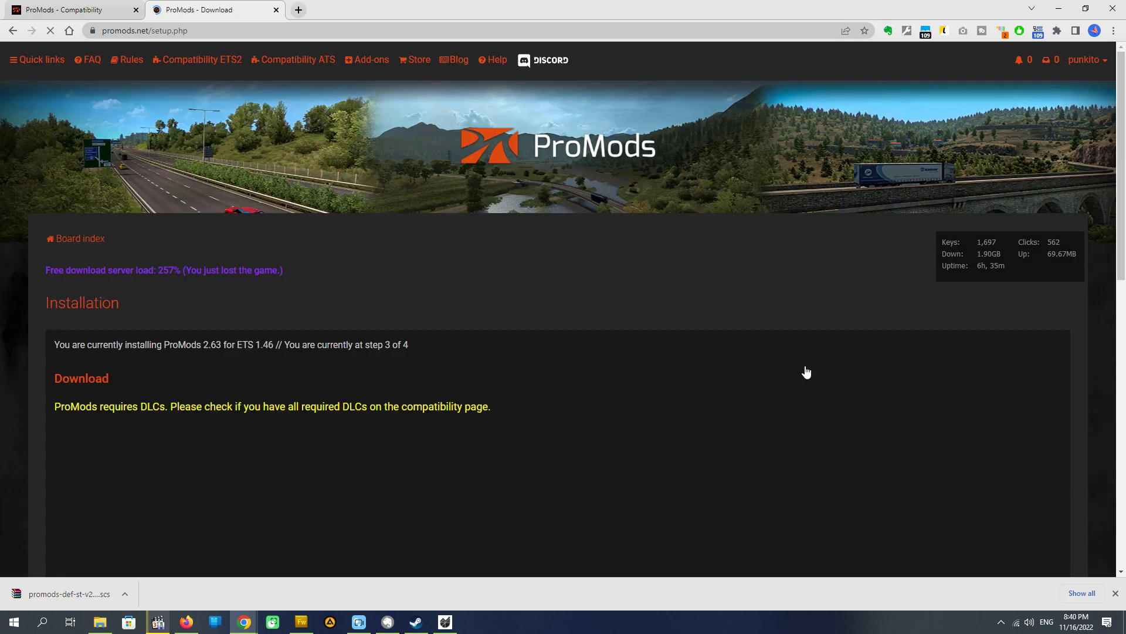
Start downloading Multipack archive 1 (promods-v263.7z.001) and return to the ProMods download tab.
{"action": "scroll", "coordinate": [639, 379], "scroll_direction": "down", "scroll_amount": 7}
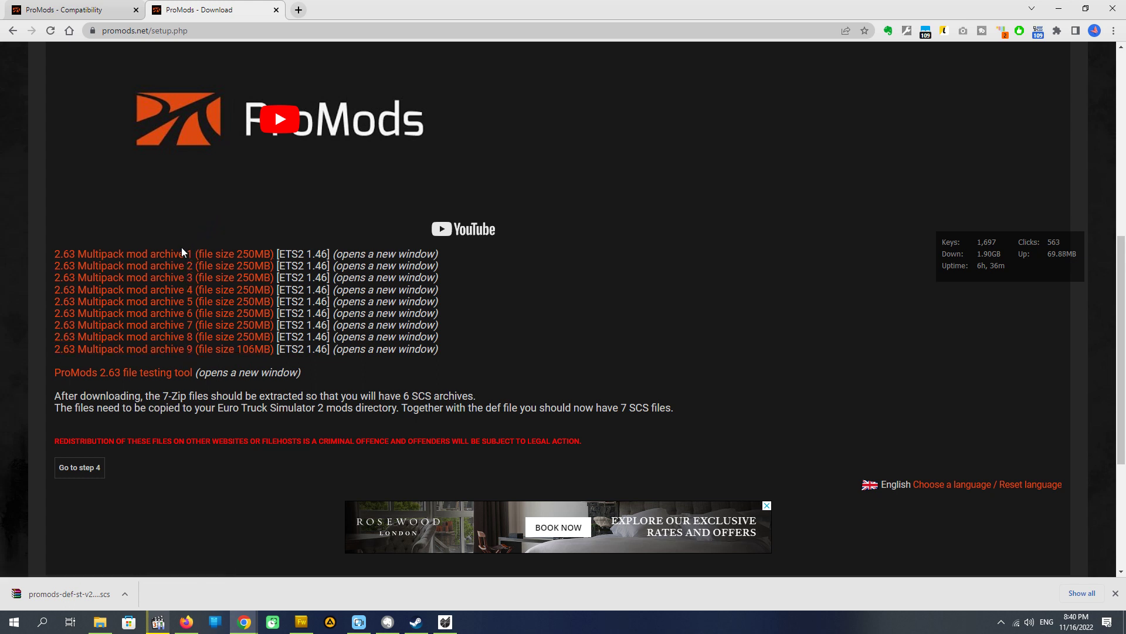
{"action": "scroll", "coordinate": [444, 302], "scroll_direction": "down", "scroll_amount": 1}
{"action": "scroll", "coordinate": [442, 297], "scroll_direction": "up", "scroll_amount": 1}
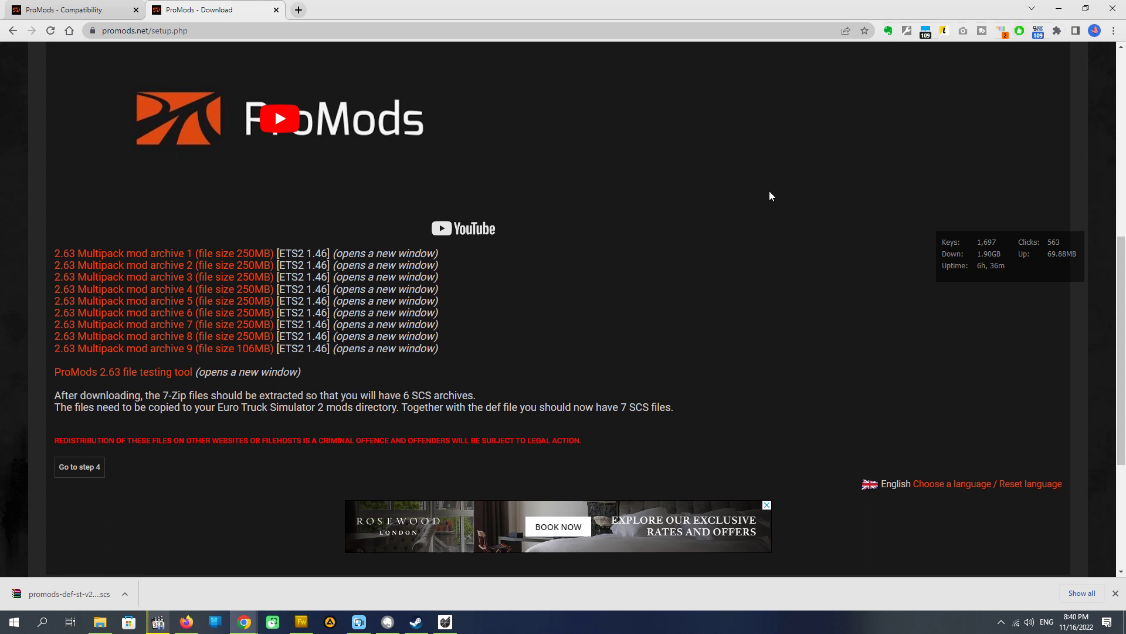
{"action": "scroll", "coordinate": [769, 199], "scroll_direction": "up", "scroll_amount": 2}
{"action": "scroll", "coordinate": [745, 223], "scroll_direction": "up", "scroll_amount": 2}
{"action": "scroll", "coordinate": [733, 229], "scroll_direction": "down", "scroll_amount": 3}
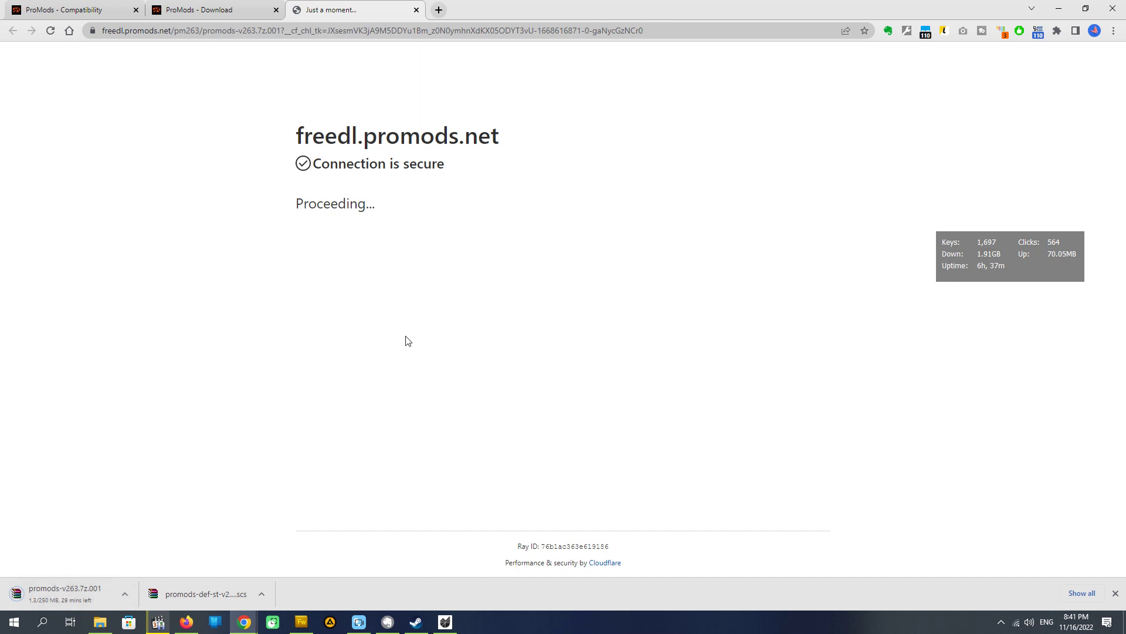
{"action": "left_click", "coordinate": [209, 14]}
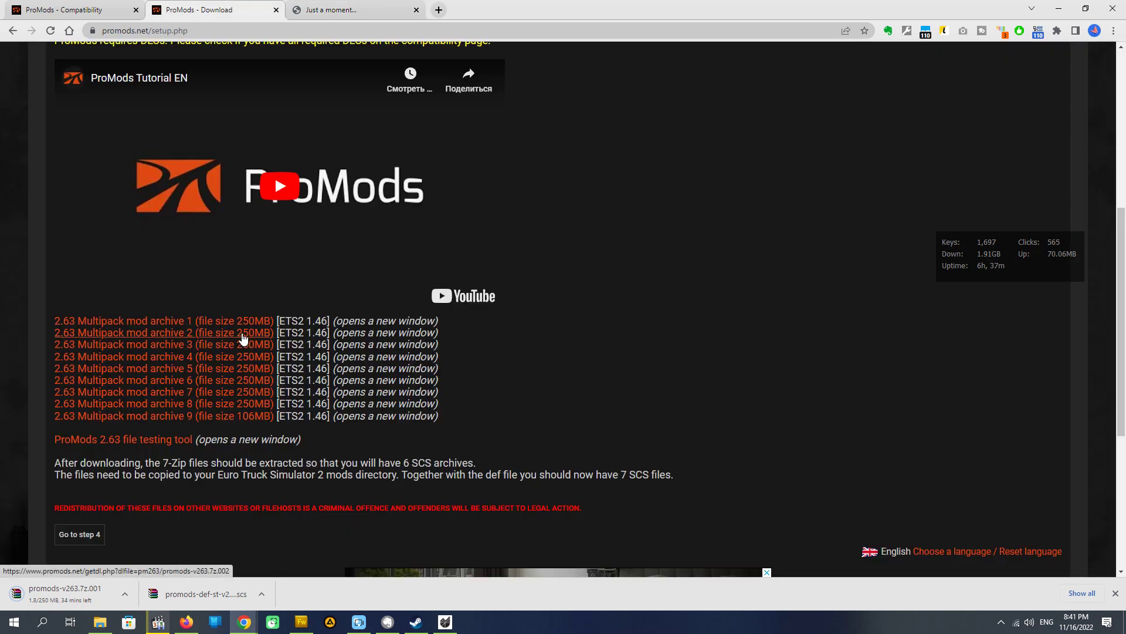
Download Multipack mod archive 2 and return to the archive link list.
{"action": "left_click", "coordinate": [243, 333]}
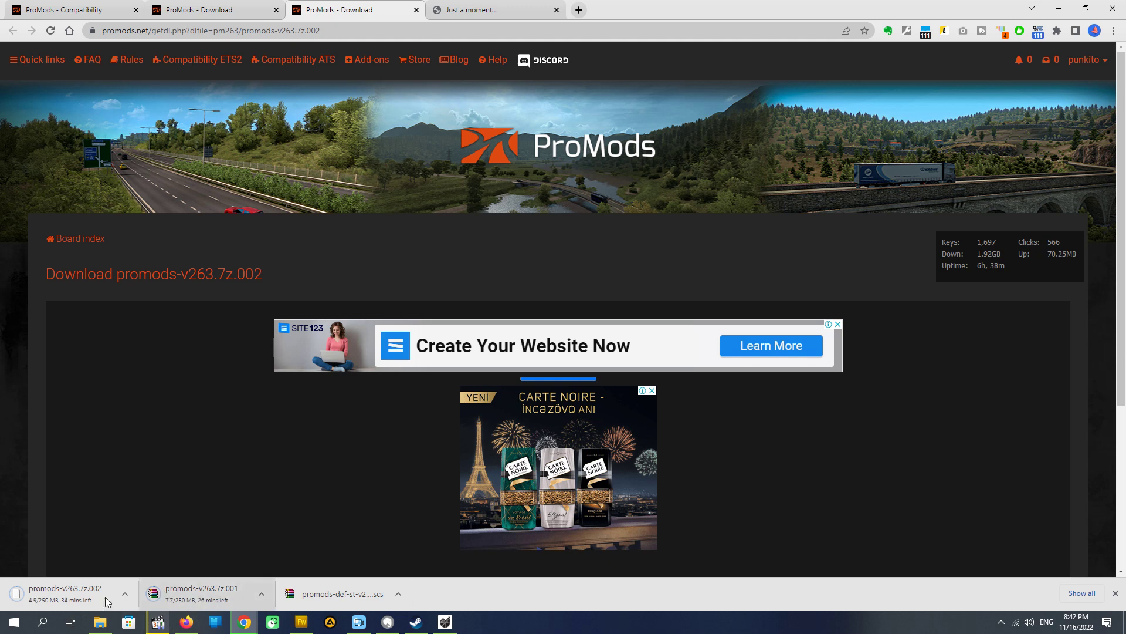
{"action": "left_click", "coordinate": [212, 10]}
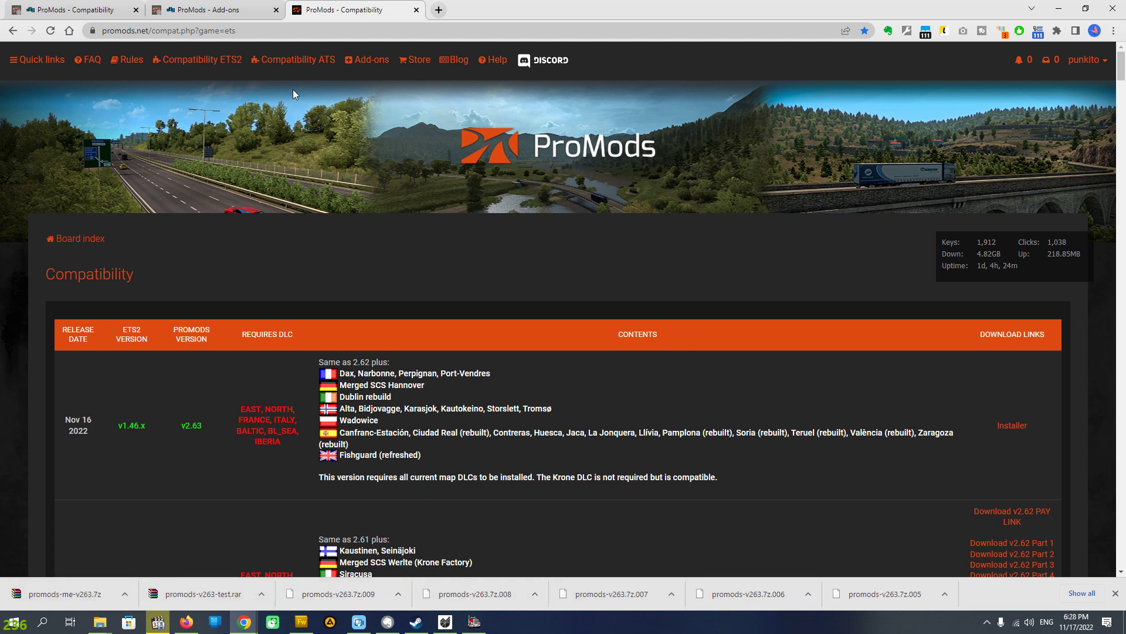
Open the Add-ons page and look over the Middle-East Add-On Pack versions.
{"action": "left_click", "coordinate": [374, 59]}
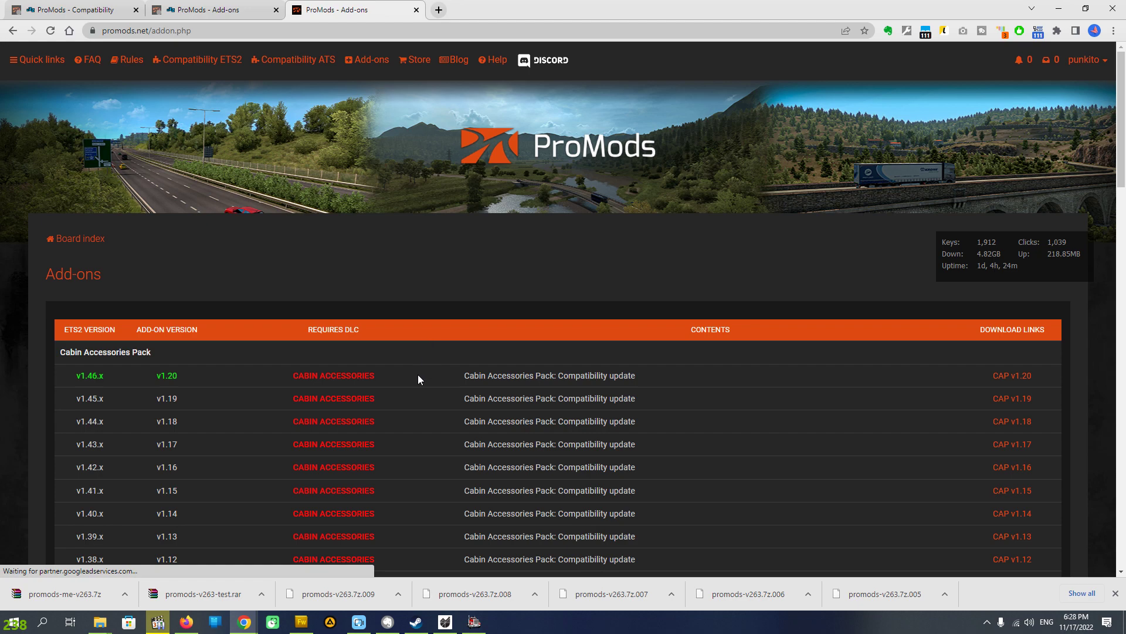
{"action": "scroll", "coordinate": [414, 372], "scroll_direction": "down", "scroll_amount": 4}
{"action": "scroll", "coordinate": [418, 279], "scroll_direction": "down", "scroll_amount": 6}
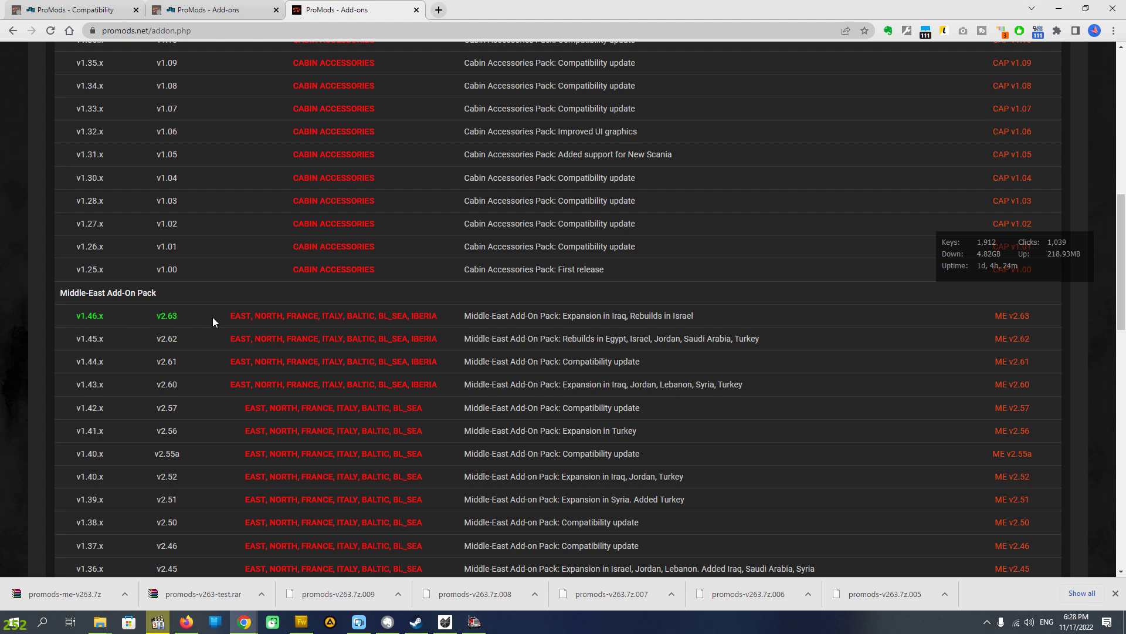
{"action": "scroll", "coordinate": [675, 285], "scroll_direction": "up", "scroll_amount": 10}
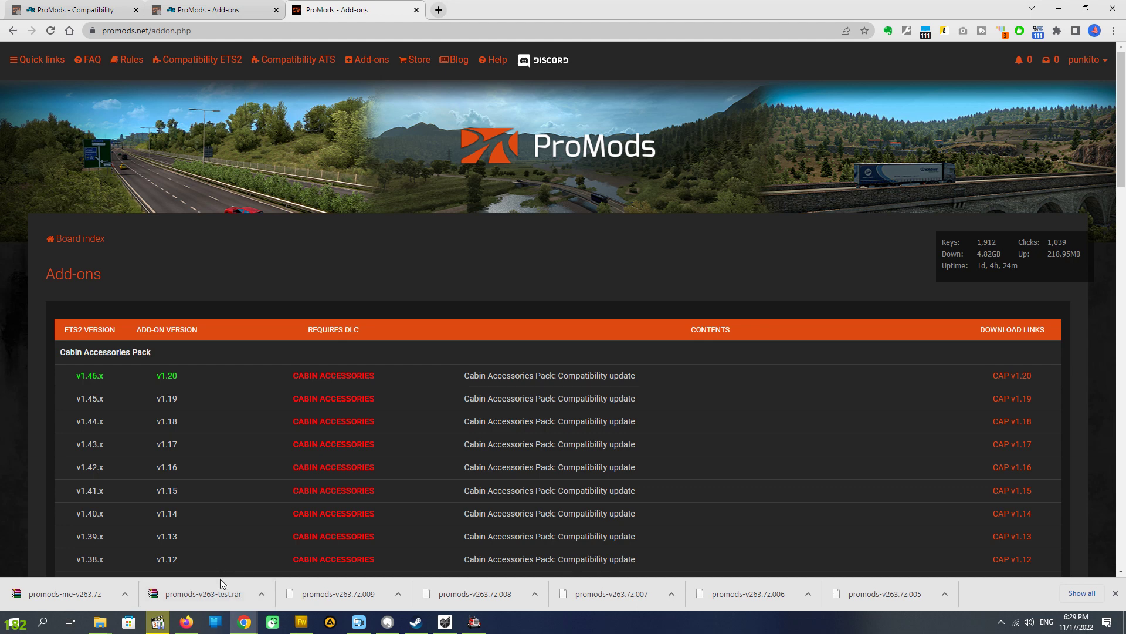
{"action": "right_click", "coordinate": [97, 625]}
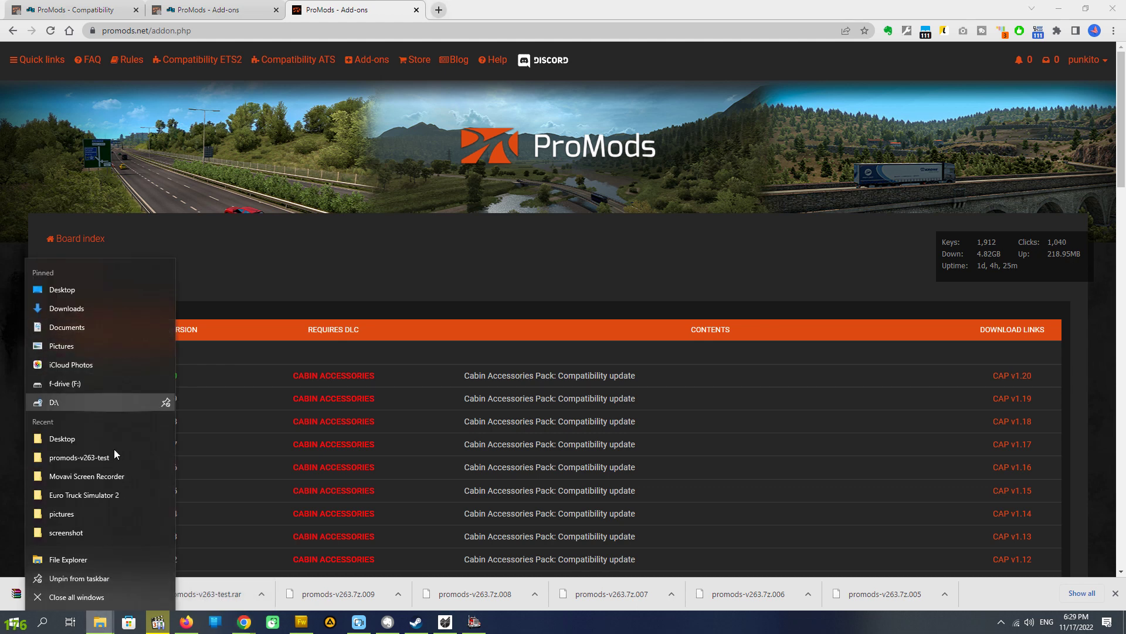
Switch to the promods-v263-test Downloads folder window and clear the file selection.
{"action": "left_click", "coordinate": [99, 625]}
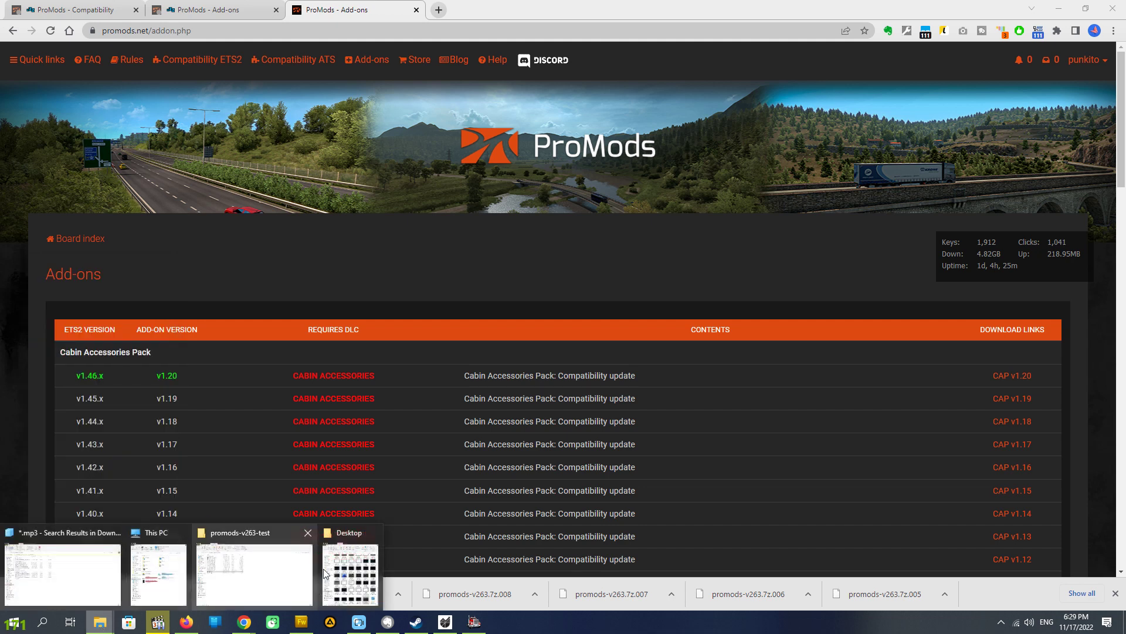
{"action": "left_click", "coordinate": [261, 584]}
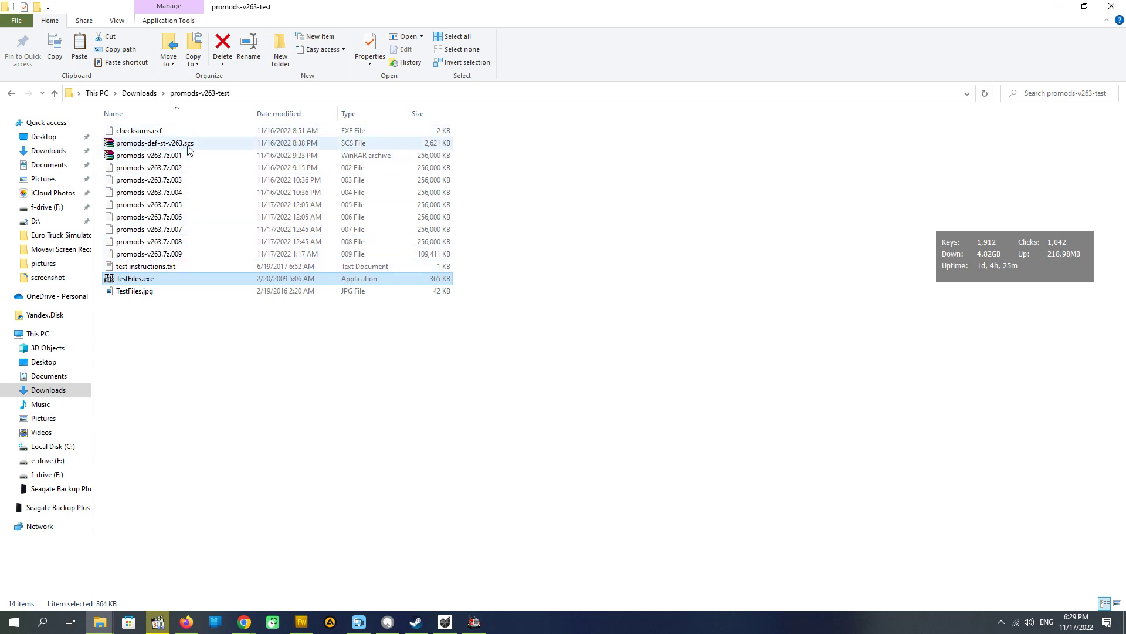
{"action": "left_click", "coordinate": [172, 311]}
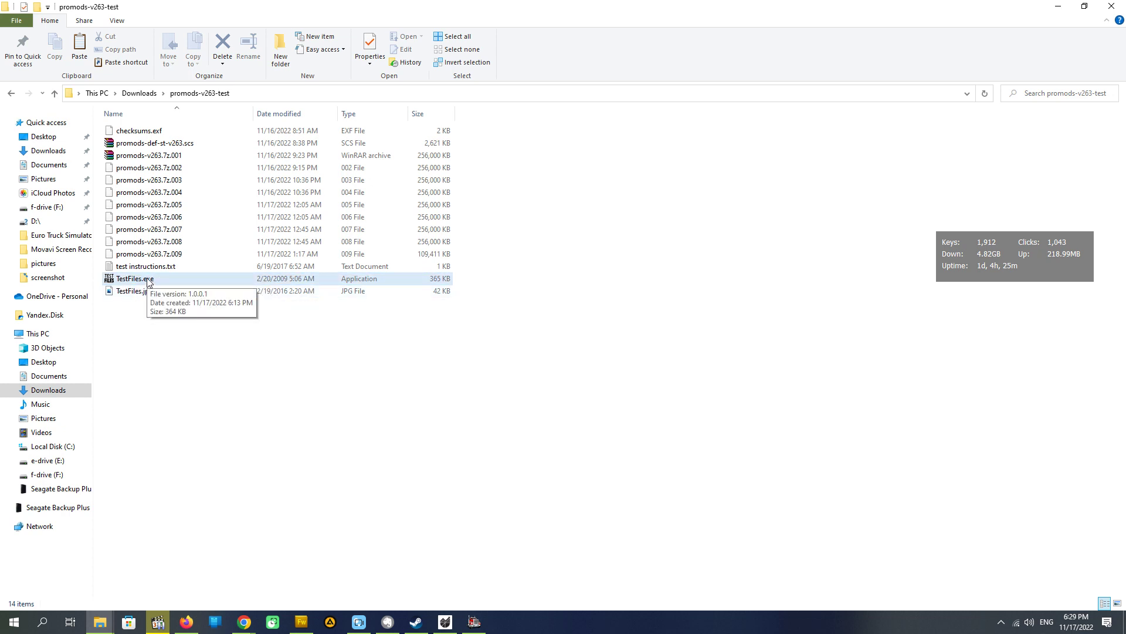
Run TestFiles.exe and confirm all 10 files pass SHA256 validation.
{"action": "double_click", "coordinate": [148, 281]}
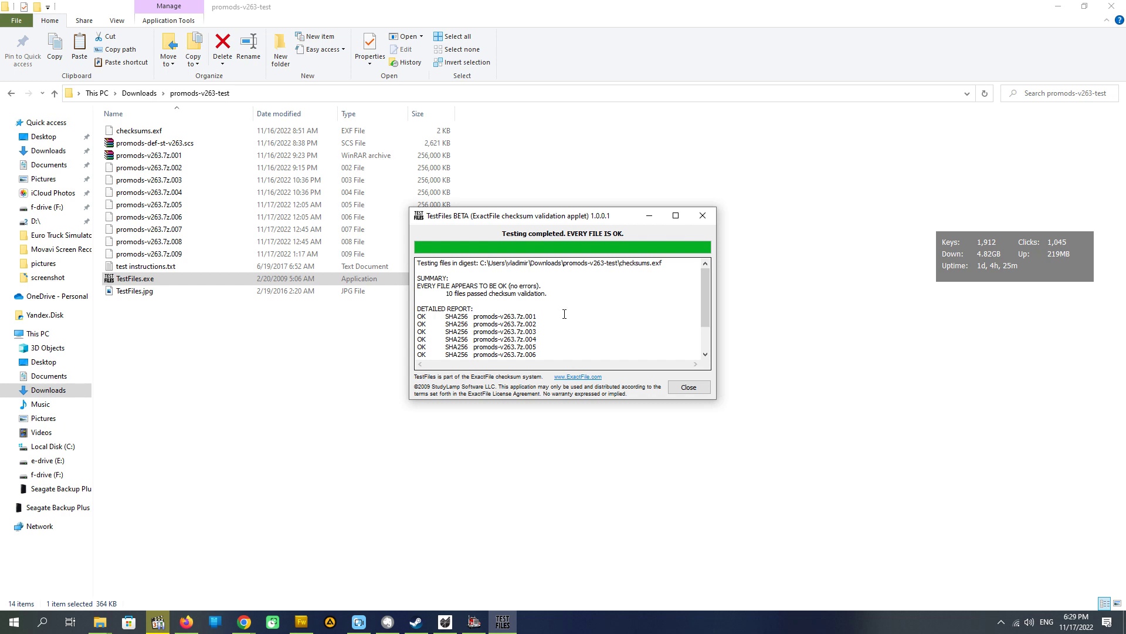
{"action": "scroll", "coordinate": [536, 299], "scroll_direction": "down", "scroll_amount": 2}
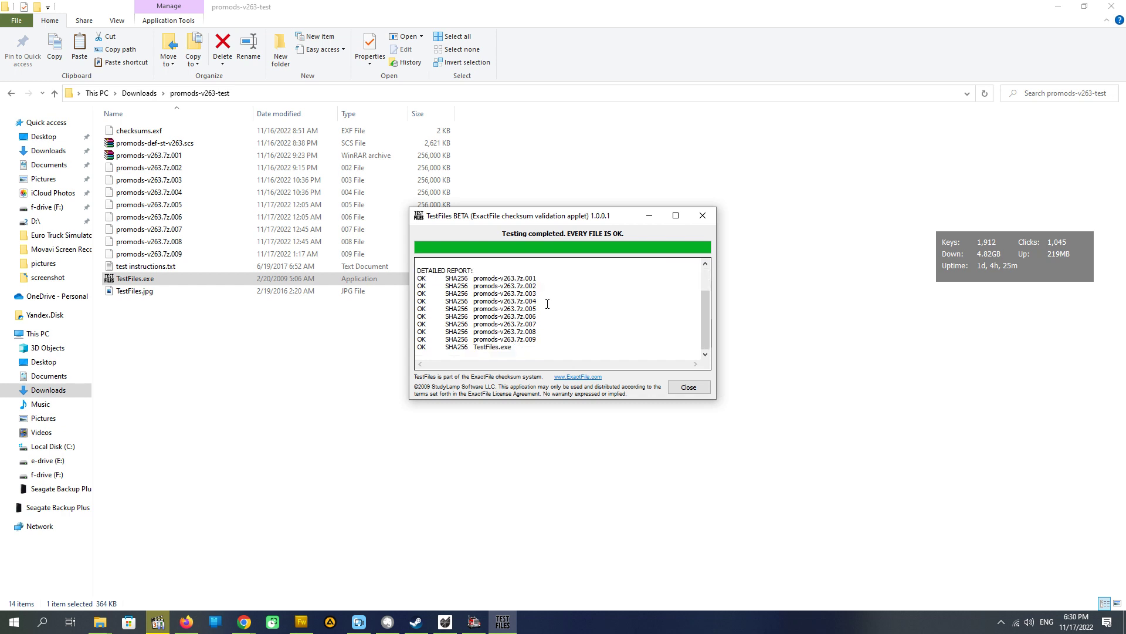
{"action": "scroll", "coordinate": [551, 308], "scroll_direction": "up", "scroll_amount": 2}
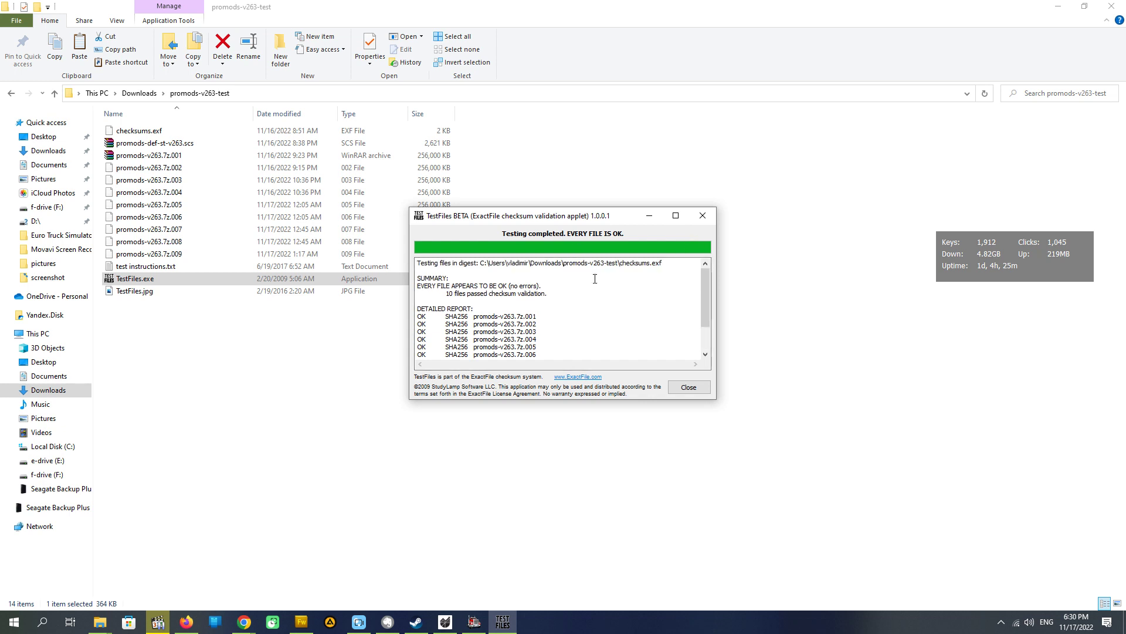
Close the checksum results and extract promods-v263.7z.001 into the promods-v263 subfolder with 7-Zip.
{"action": "left_click", "coordinate": [702, 215]}
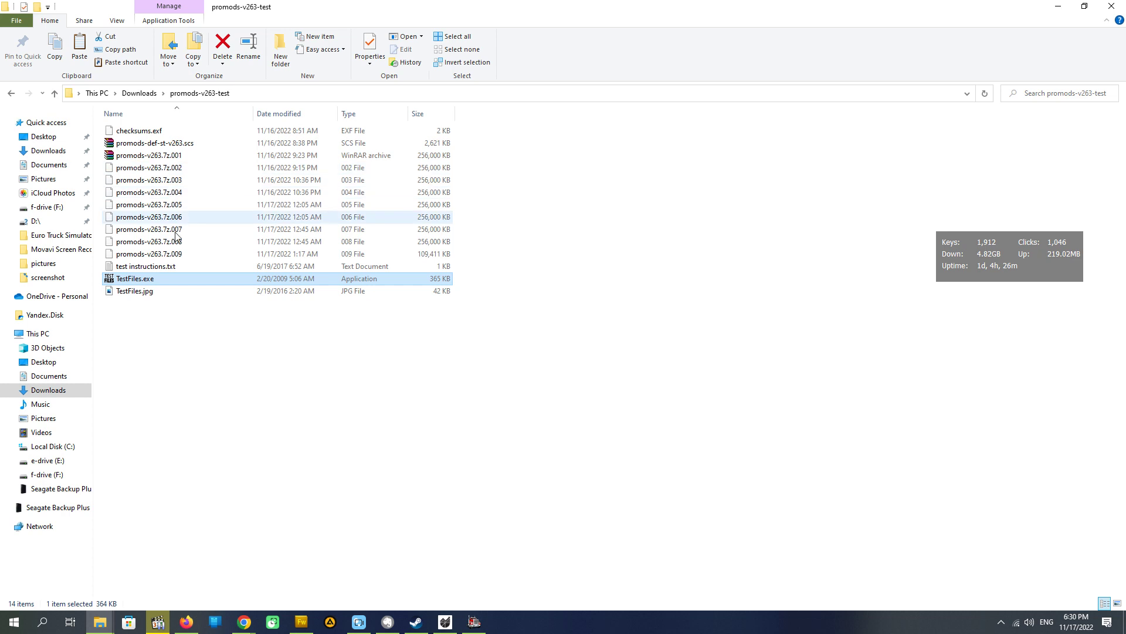
{"action": "right_click", "coordinate": [159, 158]}
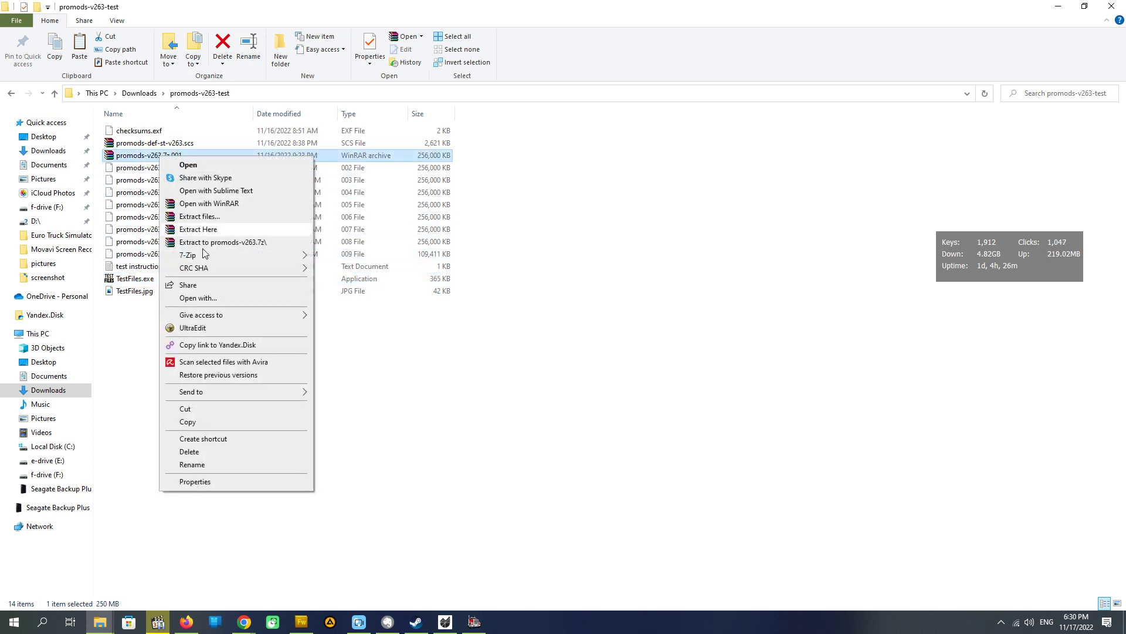
{"action": "mouse_move", "coordinate": [212, 257]}
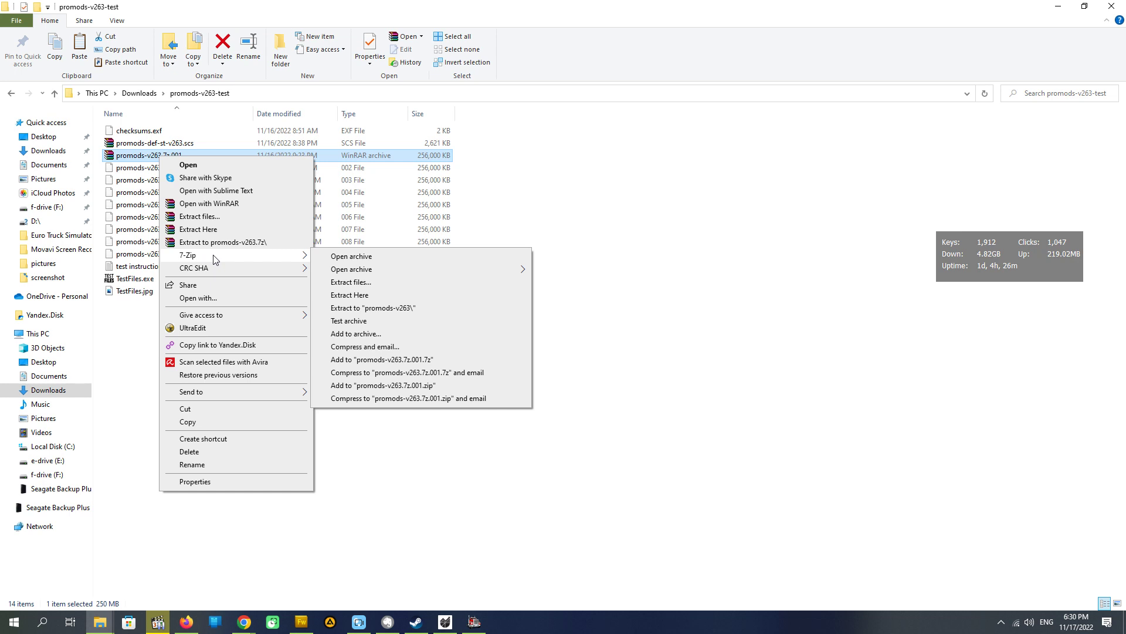
{"action": "left_click", "coordinate": [384, 284]}
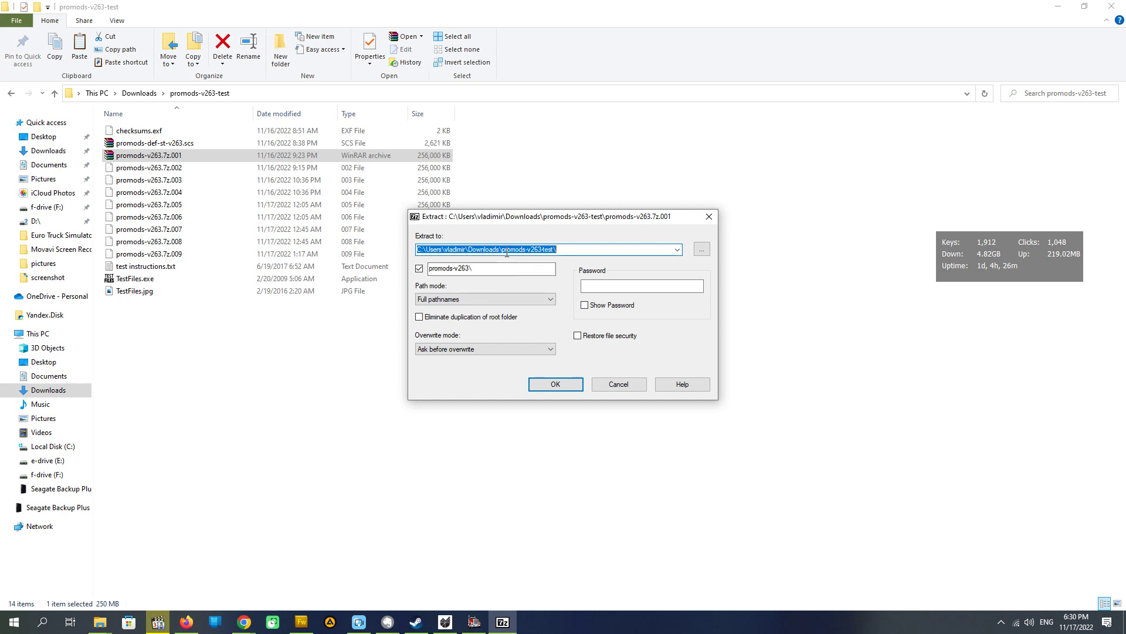
{"action": "left_click", "coordinate": [565, 384]}
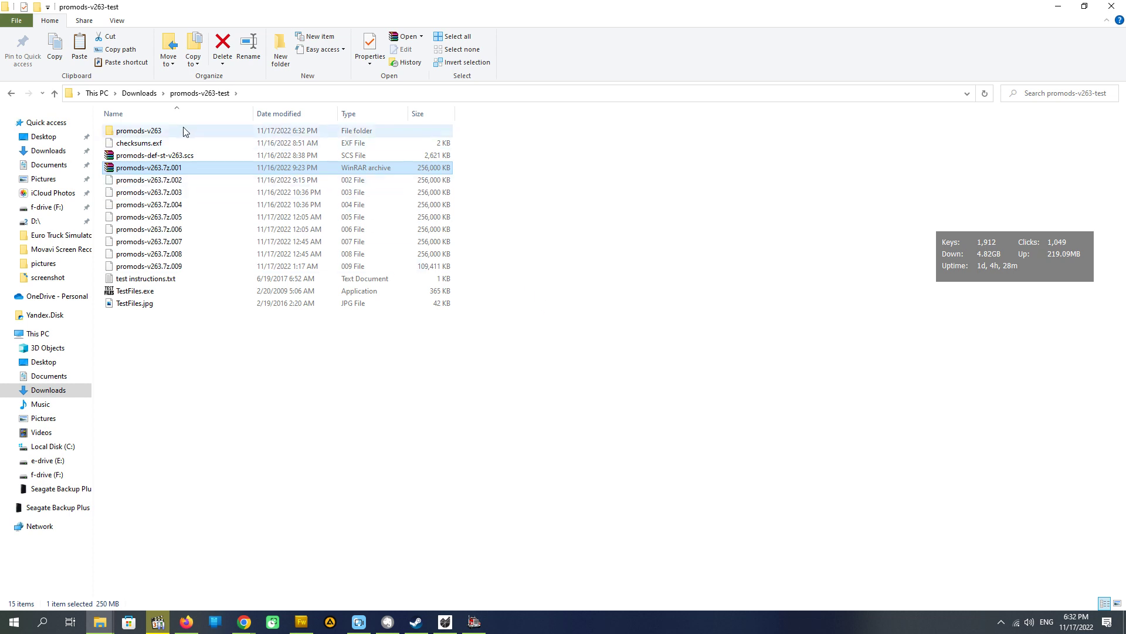
Open the promods-v263 folder to show its six ProMods .scs files and readme.txt.
{"action": "mouse_move", "coordinate": [173, 134]}
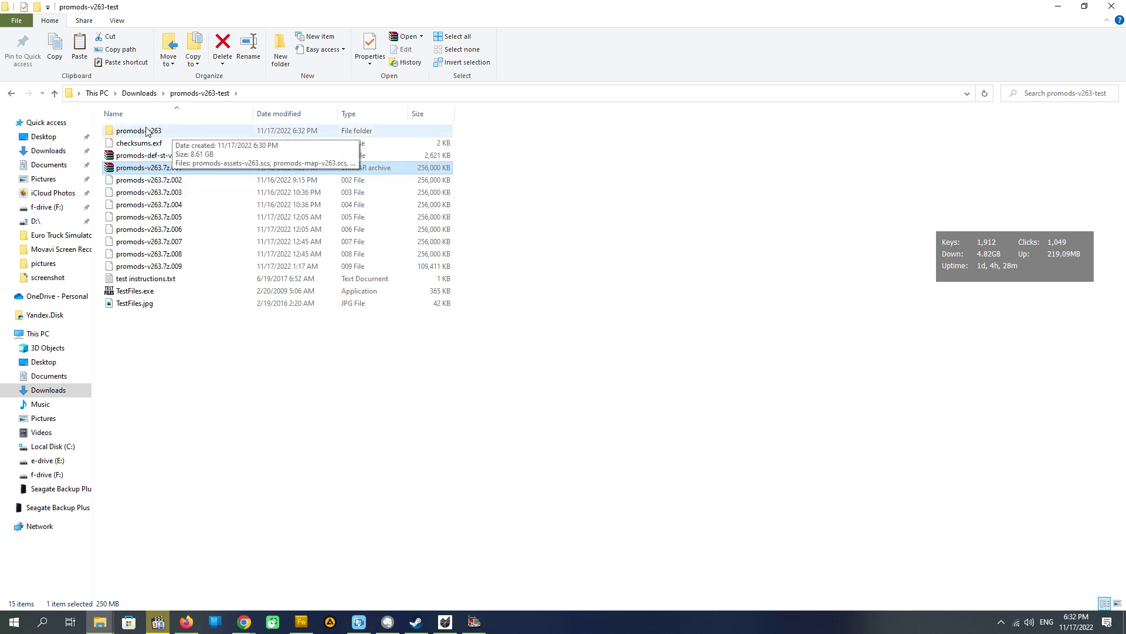
{"action": "double_click", "coordinate": [146, 132]}
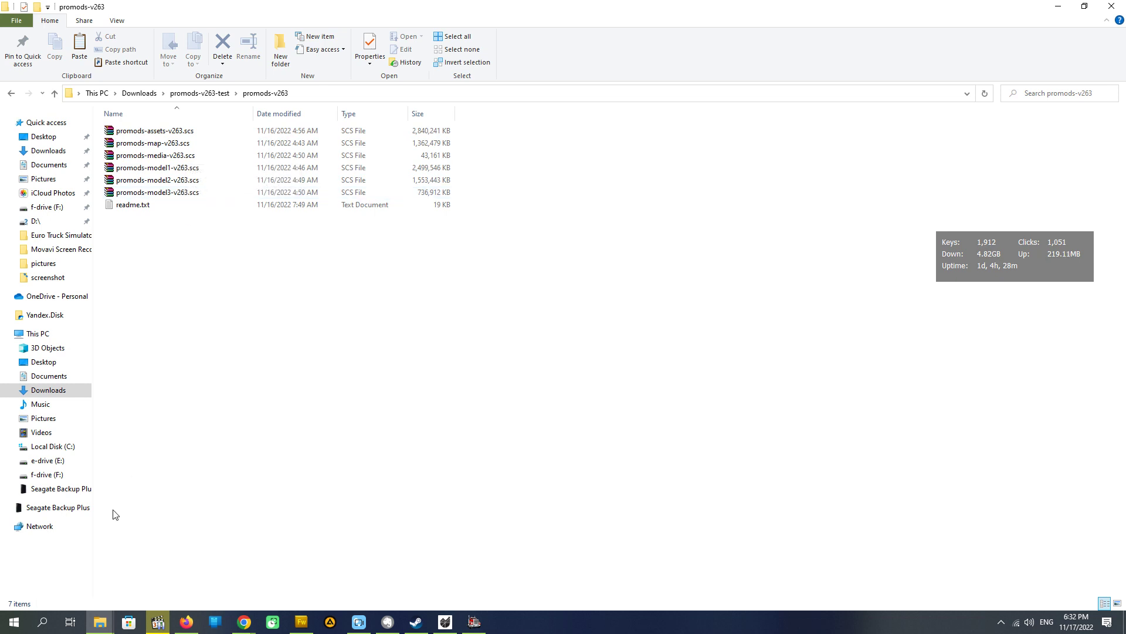
{"action": "right_click", "coordinate": [100, 622]}
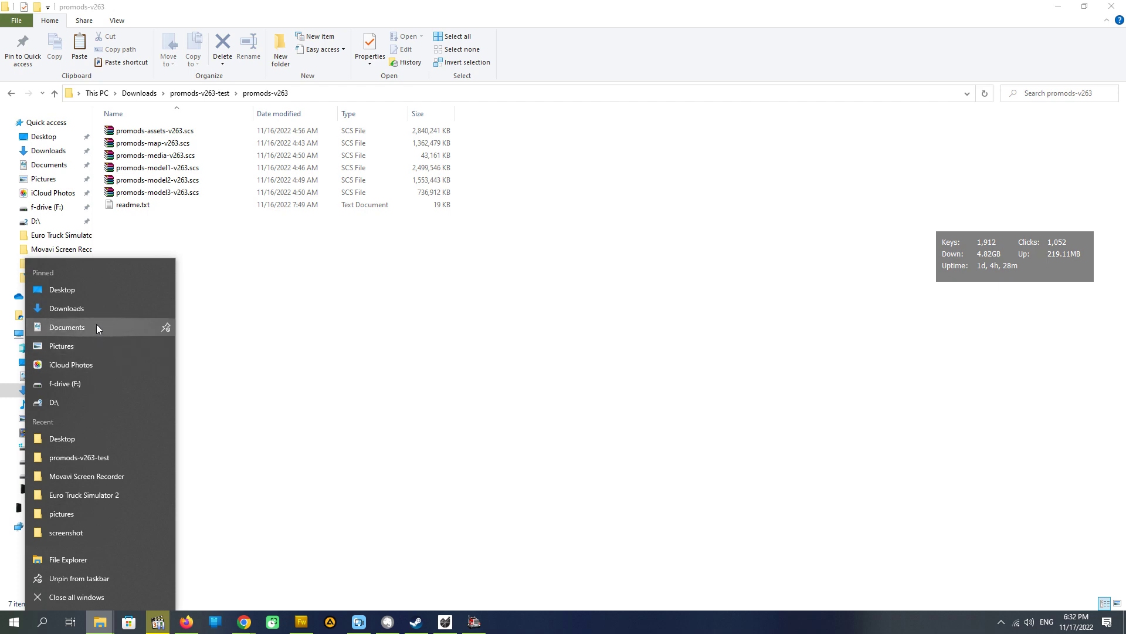
Open Documents\Euro Truck Simulator 2\mod in a second window placed beside the extracted files.
{"action": "left_click", "coordinate": [97, 327]}
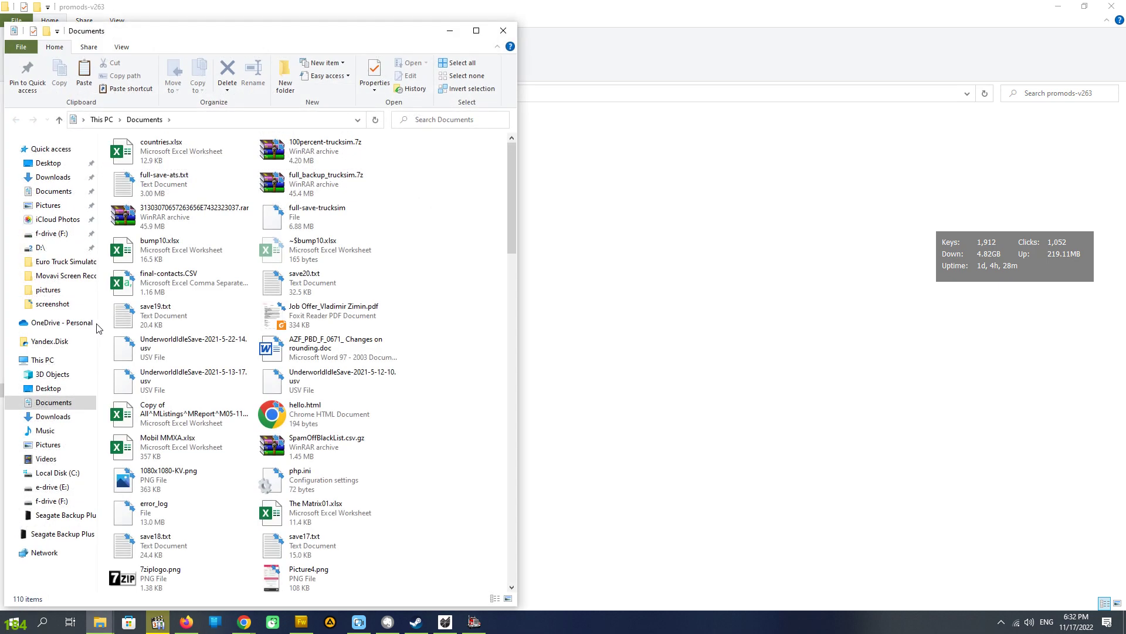
{"action": "scroll", "coordinate": [307, 438], "scroll_direction": "down", "scroll_amount": 10}
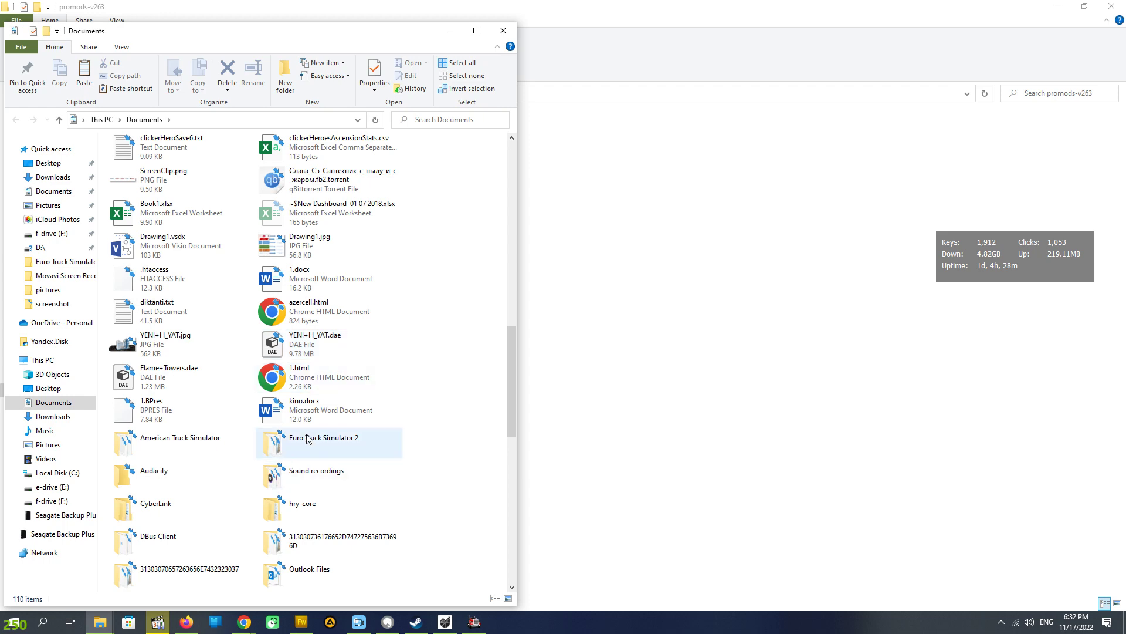
{"action": "double_click", "coordinate": [306, 439]}
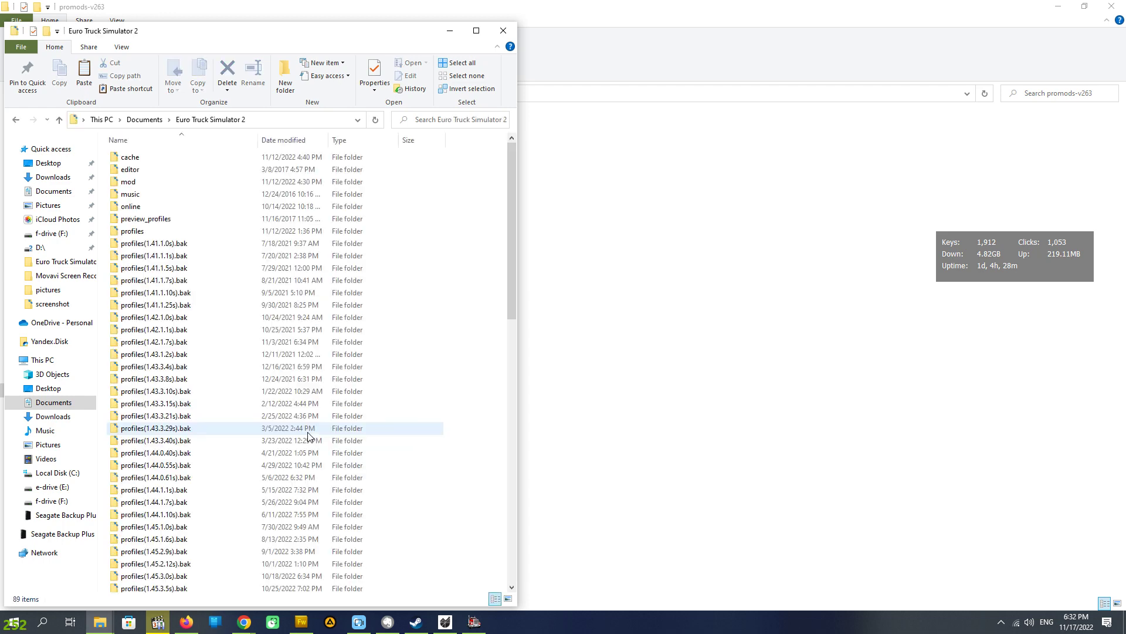
{"action": "double_click", "coordinate": [152, 186]}
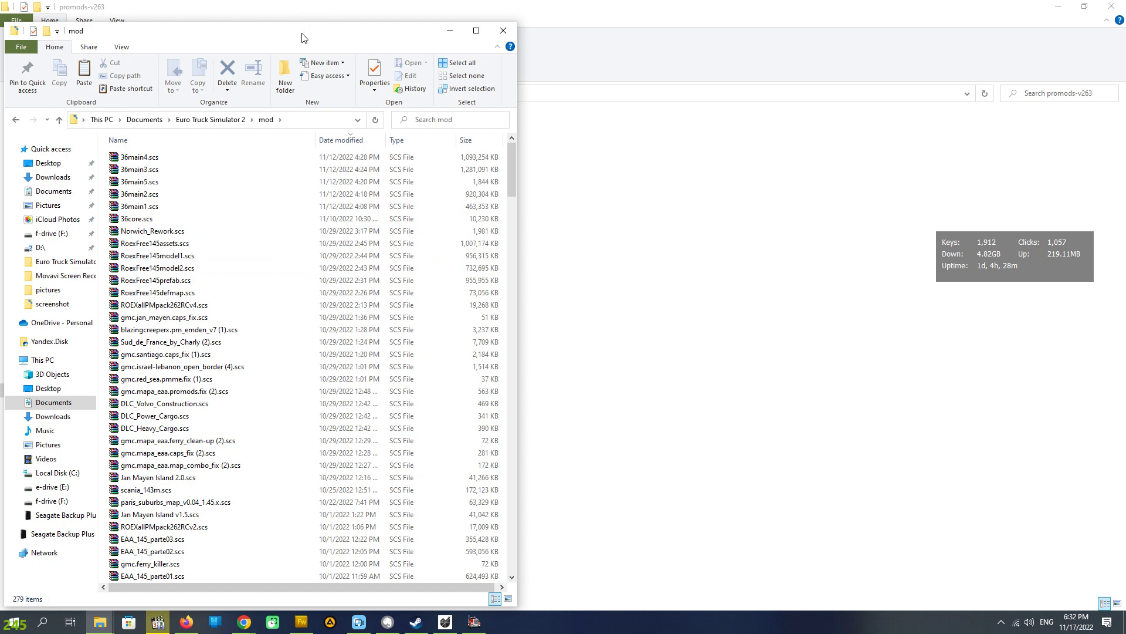
{"action": "left_click_drag", "start_coordinate": [303, 38], "coordinate": [689, 179]}
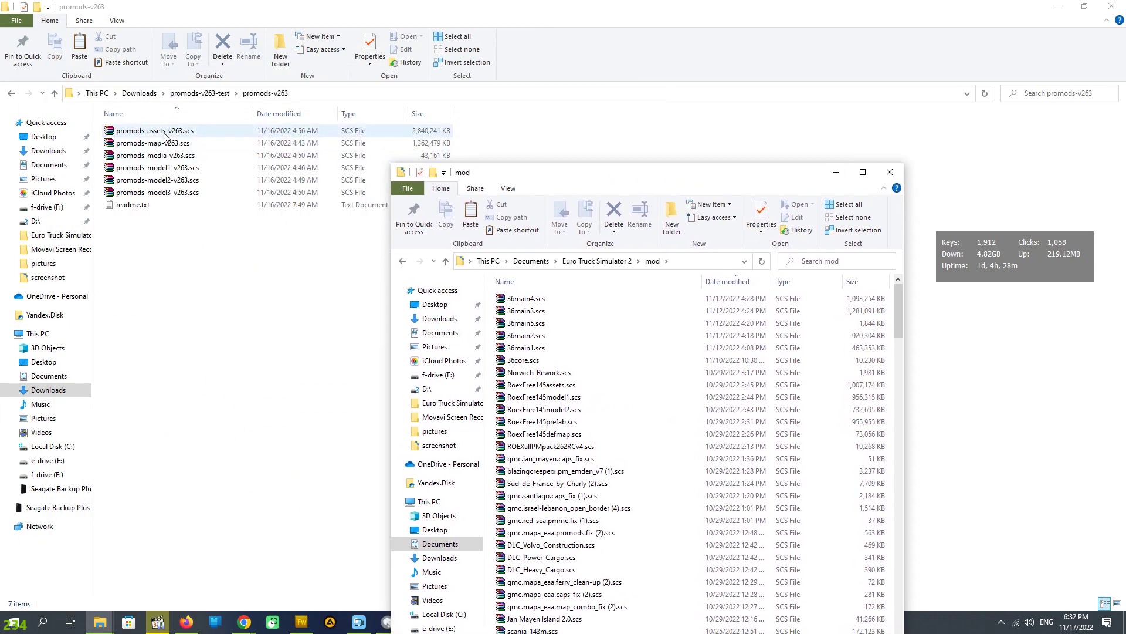
Select and copy the six promods .scs files (assets, map, media, model1–3).
{"action": "left_click_drag", "start_coordinate": [165, 136], "coordinate": [169, 187]}
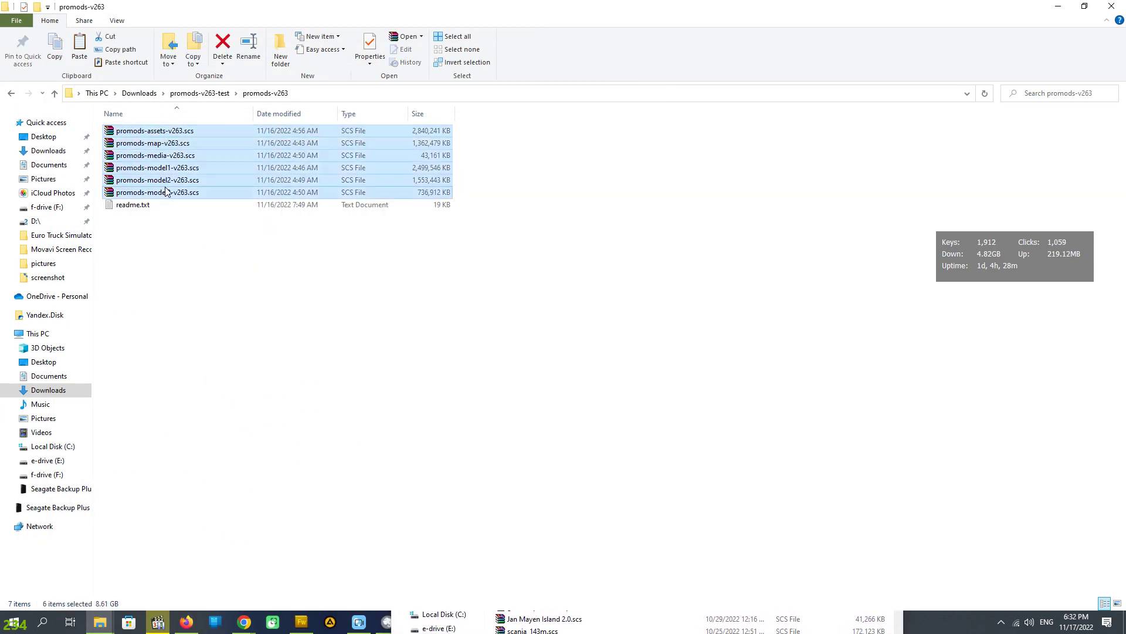
{"action": "right_click", "coordinate": [168, 188]}
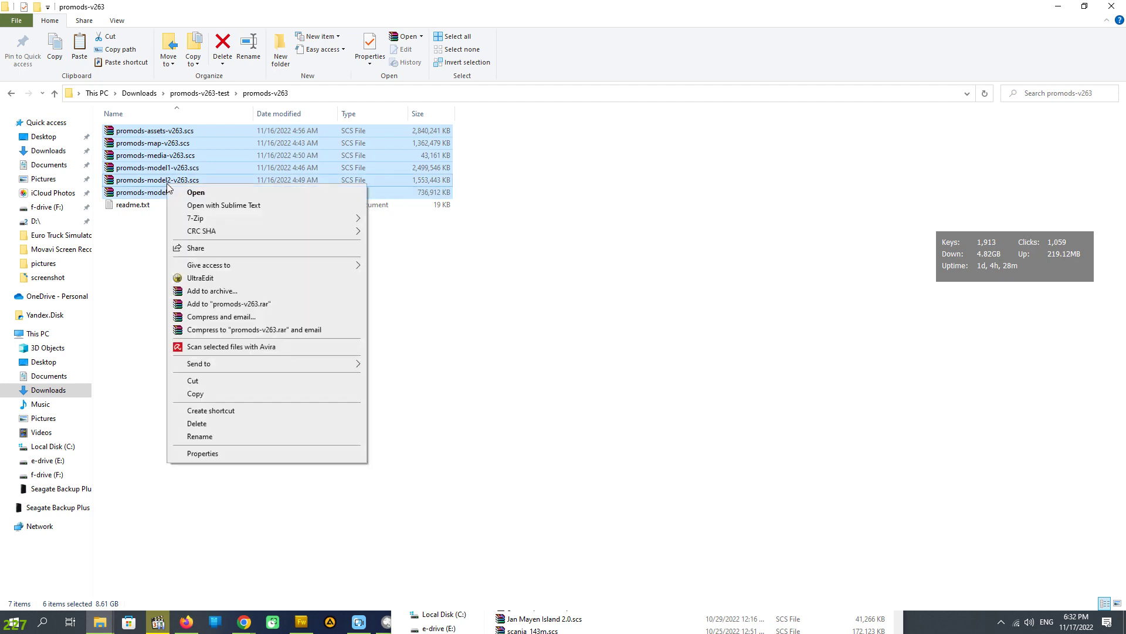
{"action": "left_click", "coordinate": [203, 392]}
Paste the six .scs files into the Euro Truck Simulator 2 mod folder and review them.
{"action": "left_click", "coordinate": [98, 621]}
{"action": "left_click", "coordinate": [425, 569]}
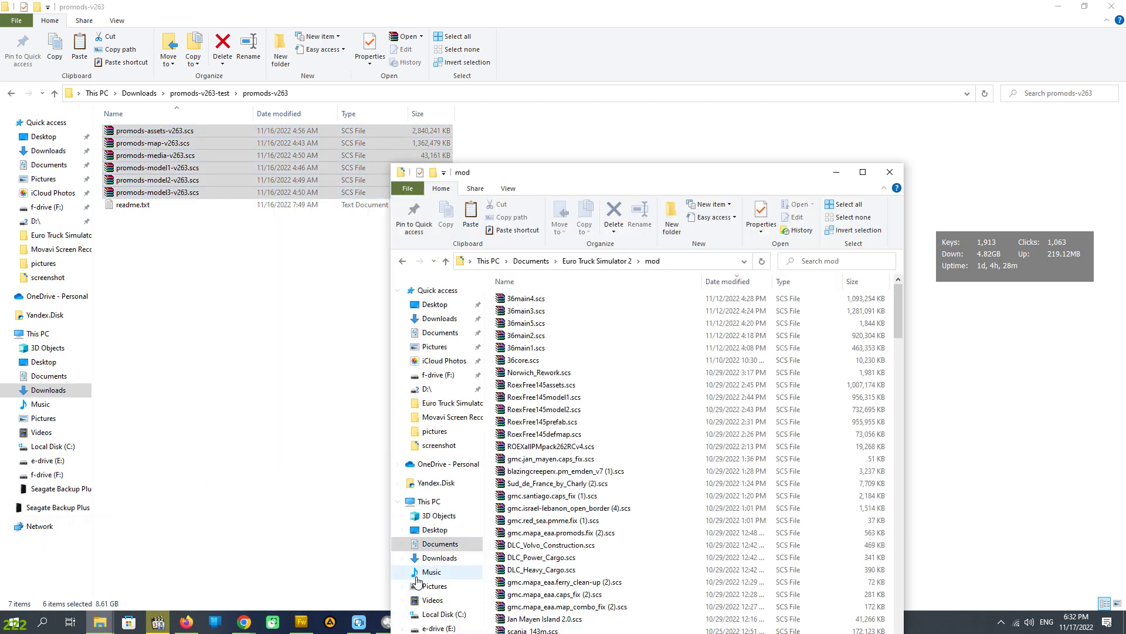
{"action": "left_click", "coordinate": [702, 410]}
{"action": "right_click", "coordinate": [702, 410]}
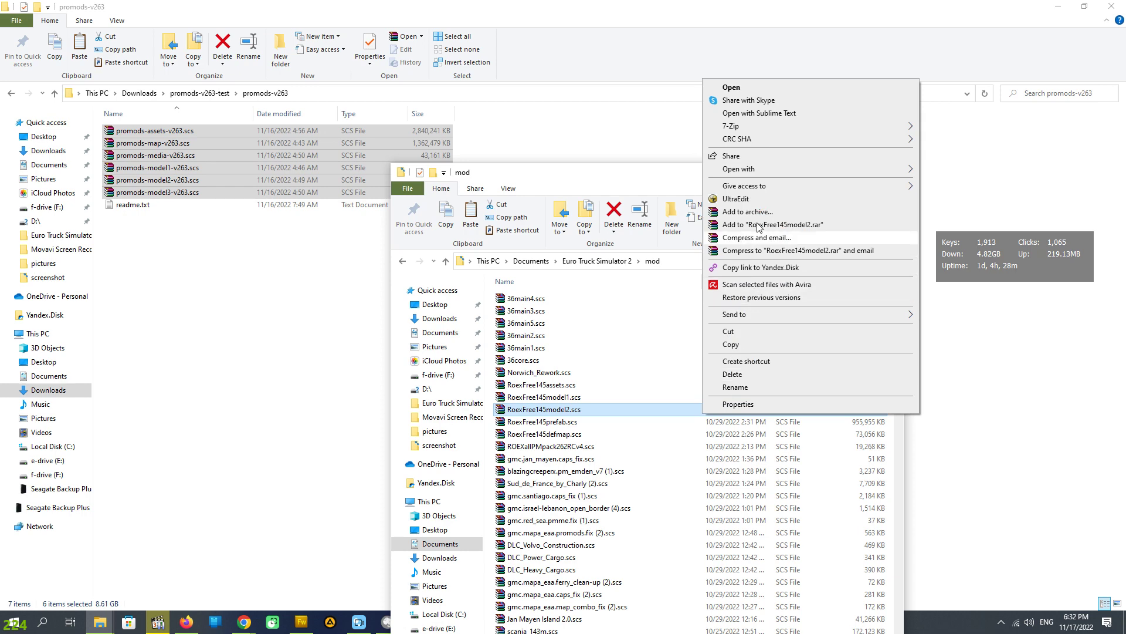
{"action": "right_click", "coordinate": [697, 510]}
{"action": "left_click", "coordinate": [729, 422]}
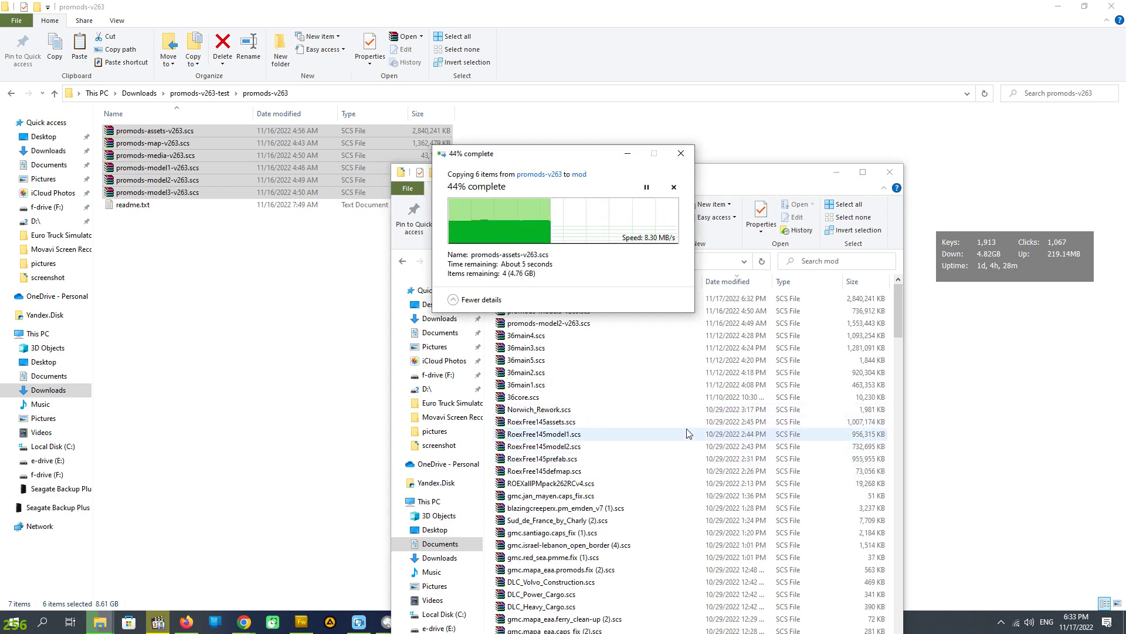
{"action": "scroll", "coordinate": [693, 425], "scroll_direction": "down", "scroll_amount": 10}
{"action": "scroll", "coordinate": [688, 436], "scroll_direction": "down", "scroll_amount": 12}
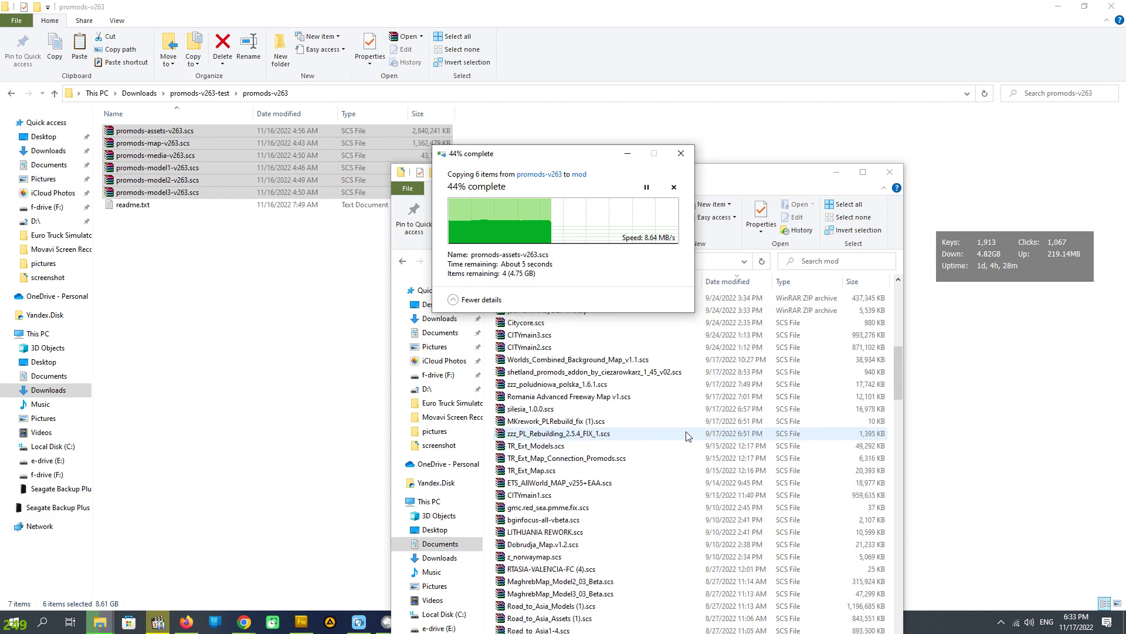
{"action": "scroll", "coordinate": [688, 436], "scroll_direction": "down", "scroll_amount": 9}
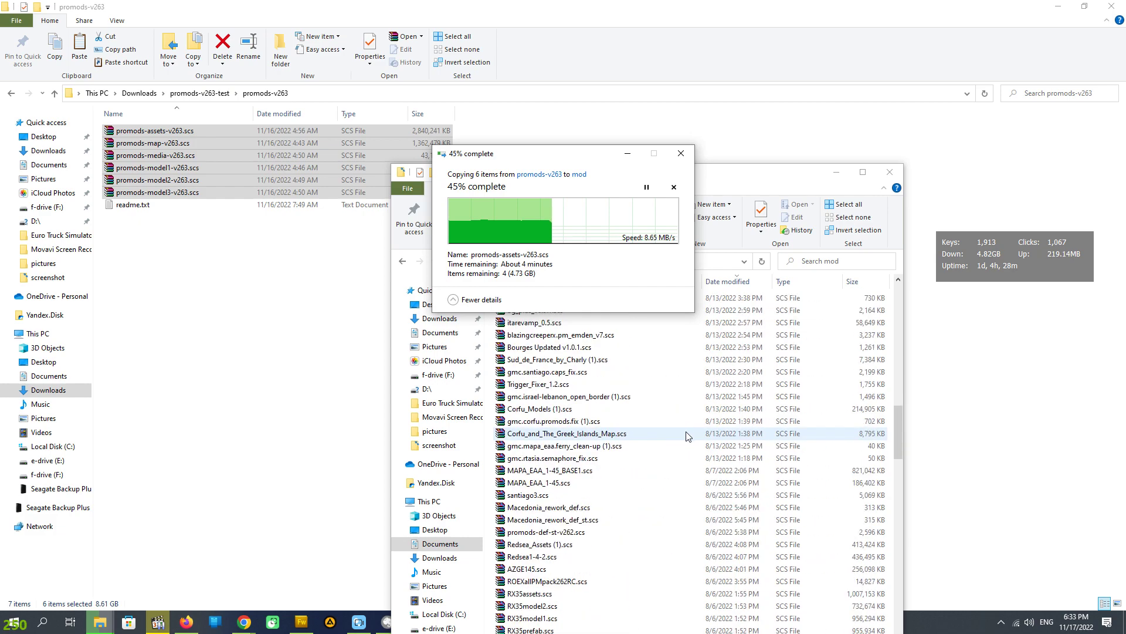
{"action": "scroll", "coordinate": [687, 436], "scroll_direction": "down", "scroll_amount": 2}
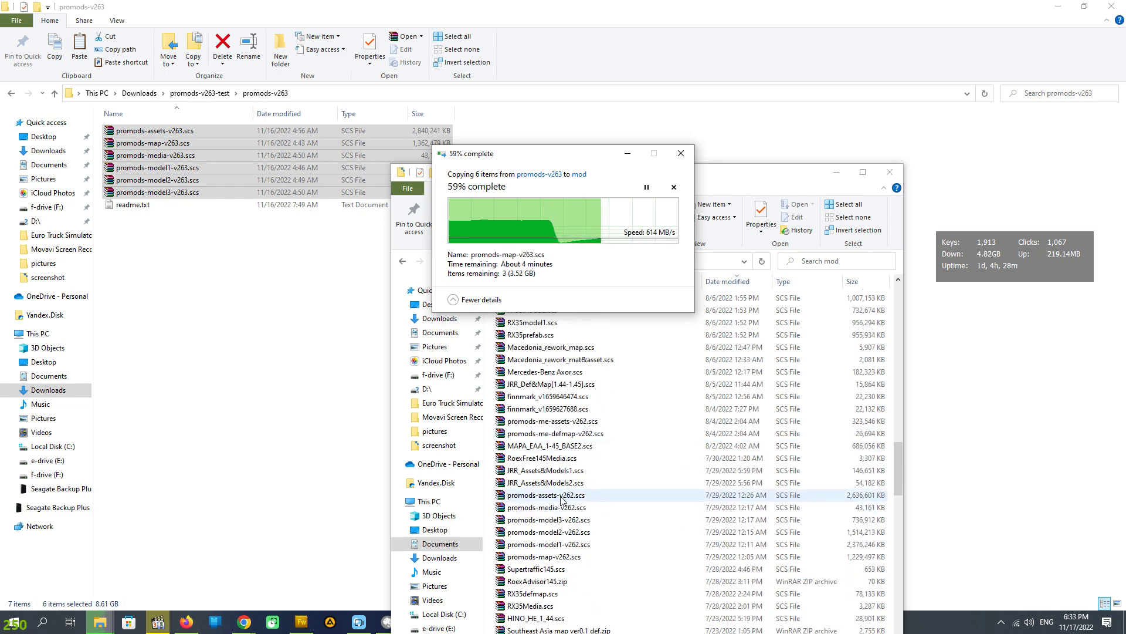
{"action": "scroll", "coordinate": [586, 501], "scroll_direction": "up", "scroll_amount": 1}
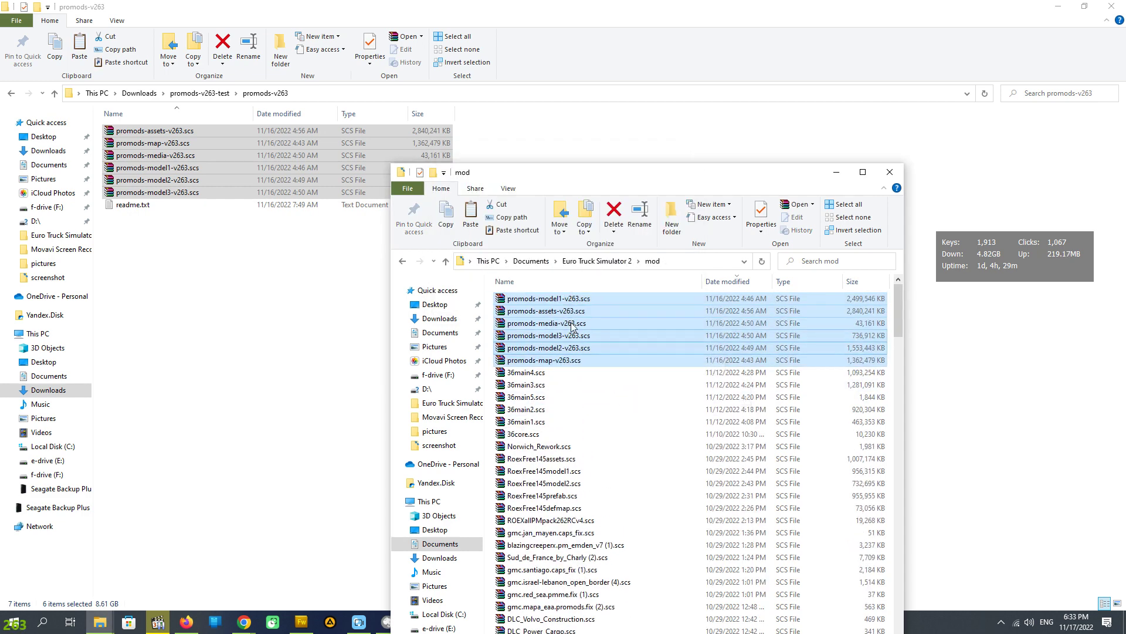
Copy the 2,621 KB promods-def-st-v263.scs file from promods-v263-test into the mod folder.
{"action": "left_click", "coordinate": [205, 93]}
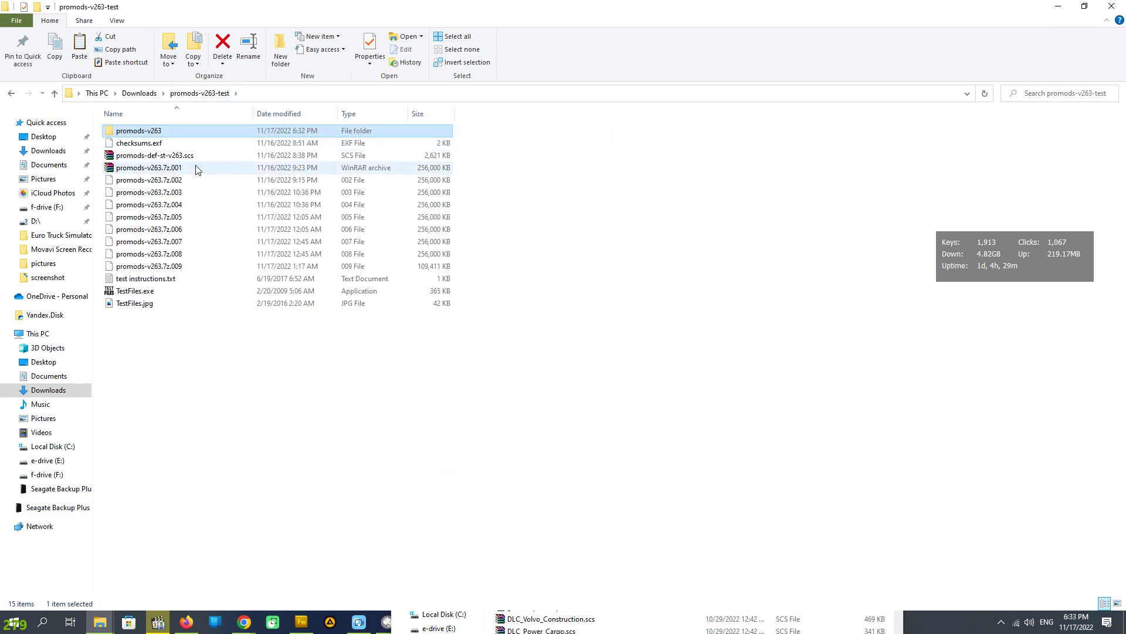
{"action": "left_click", "coordinate": [177, 157]}
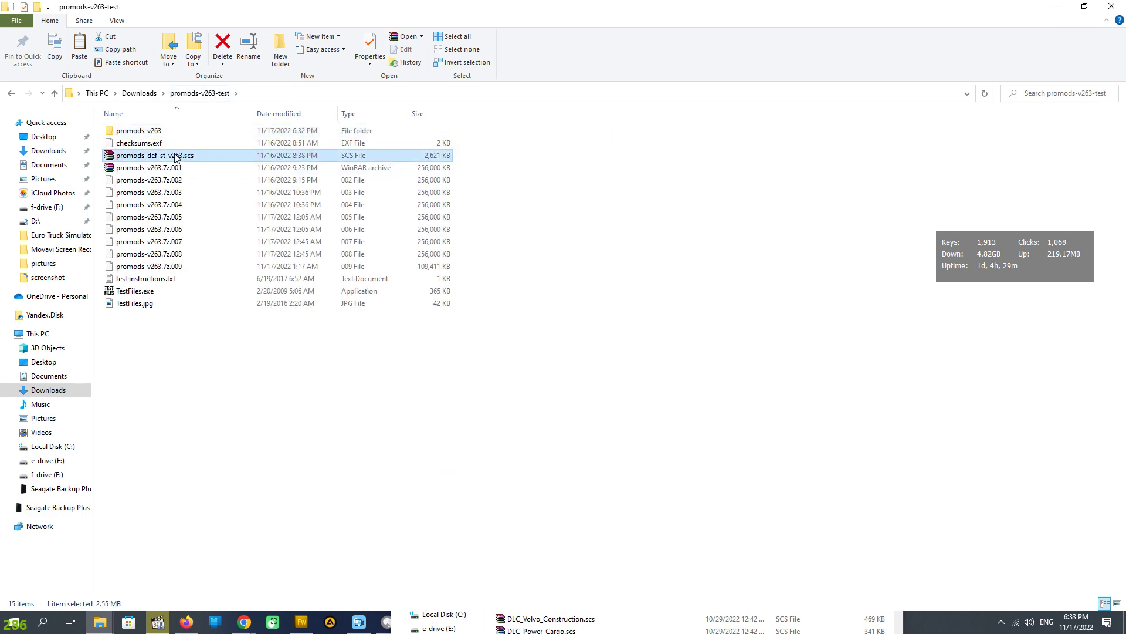
{"action": "right_click", "coordinate": [156, 157]}
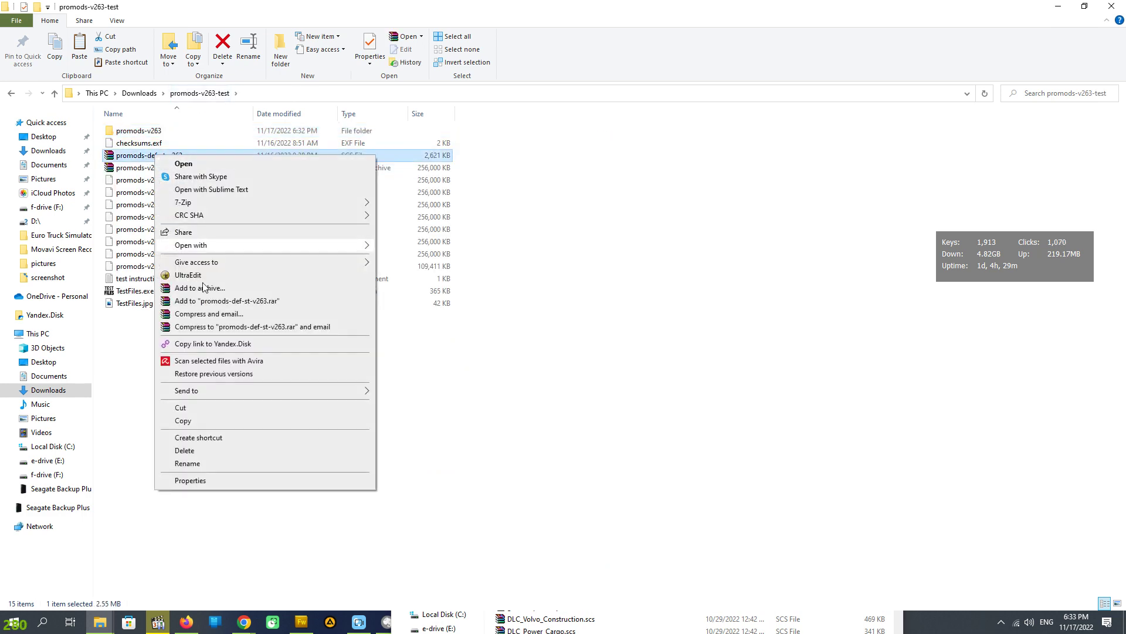
{"action": "left_click", "coordinate": [197, 422]}
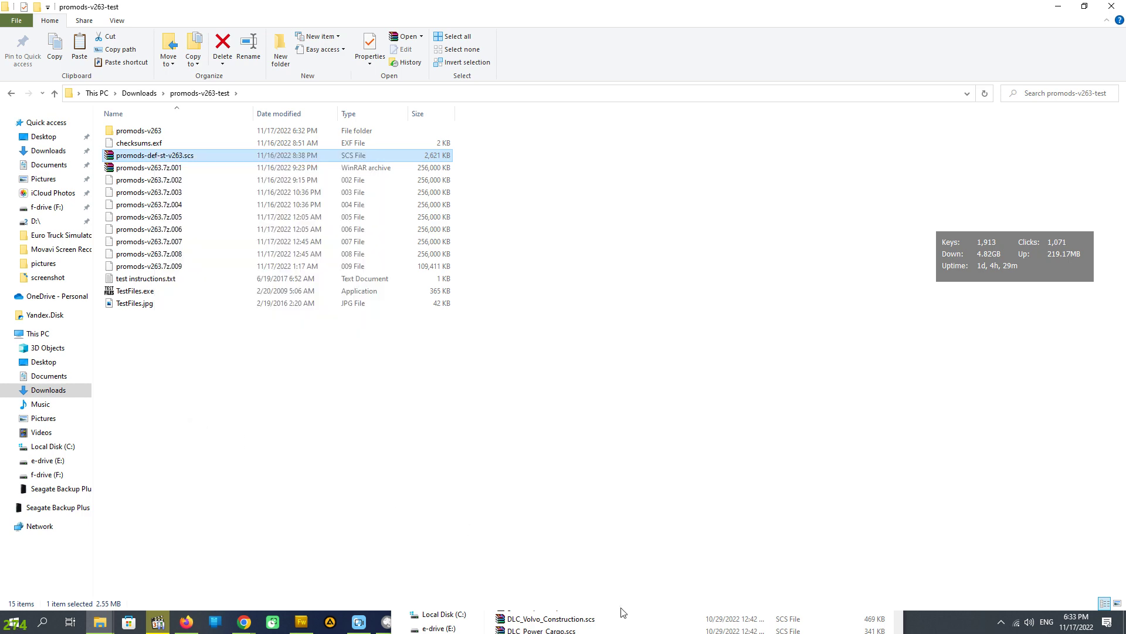
{"action": "left_click", "coordinate": [572, 629]}
{"action": "right_click", "coordinate": [676, 419]}
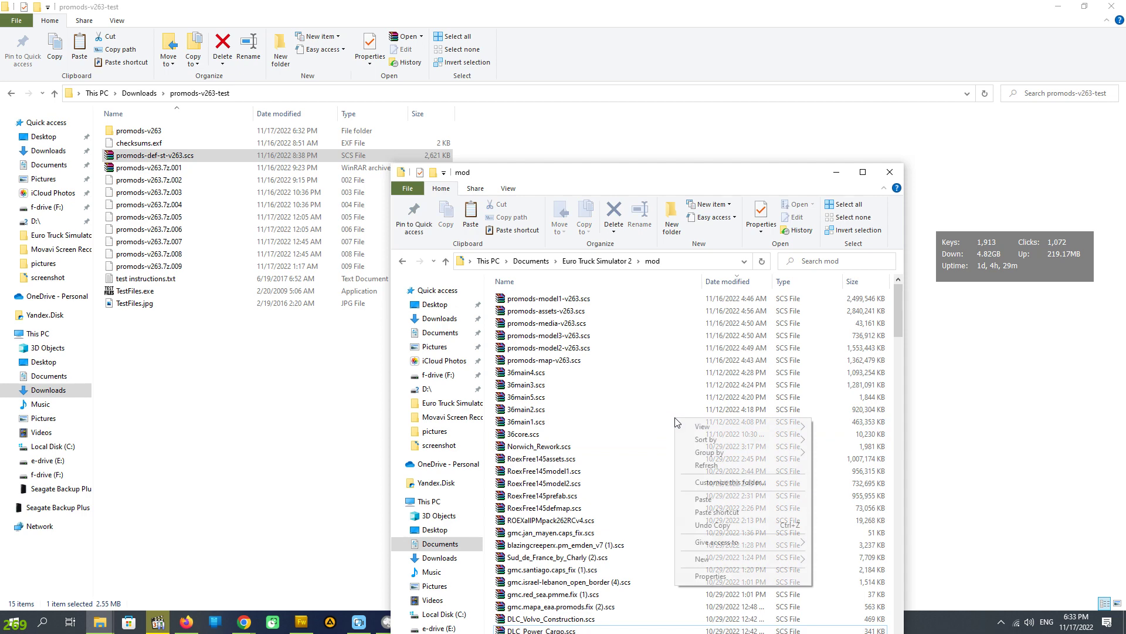
{"action": "left_click", "coordinate": [721, 495]}
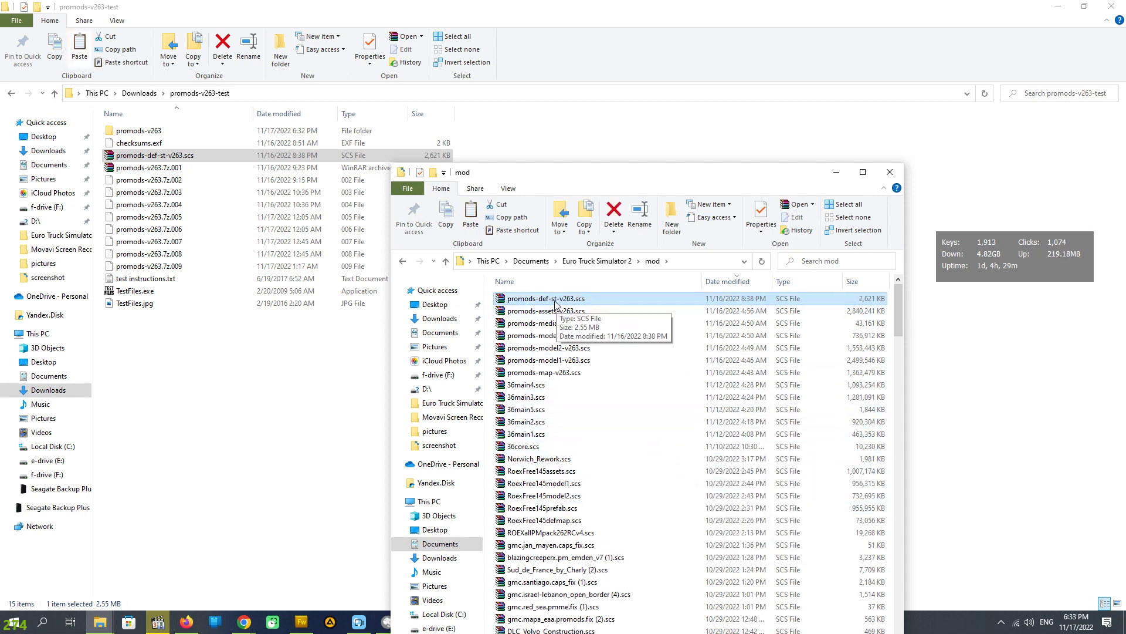
Extract promods-me-v263.7z in Downloads into a promods-me-v263 folder and open it.
{"action": "left_click", "coordinate": [135, 97]}
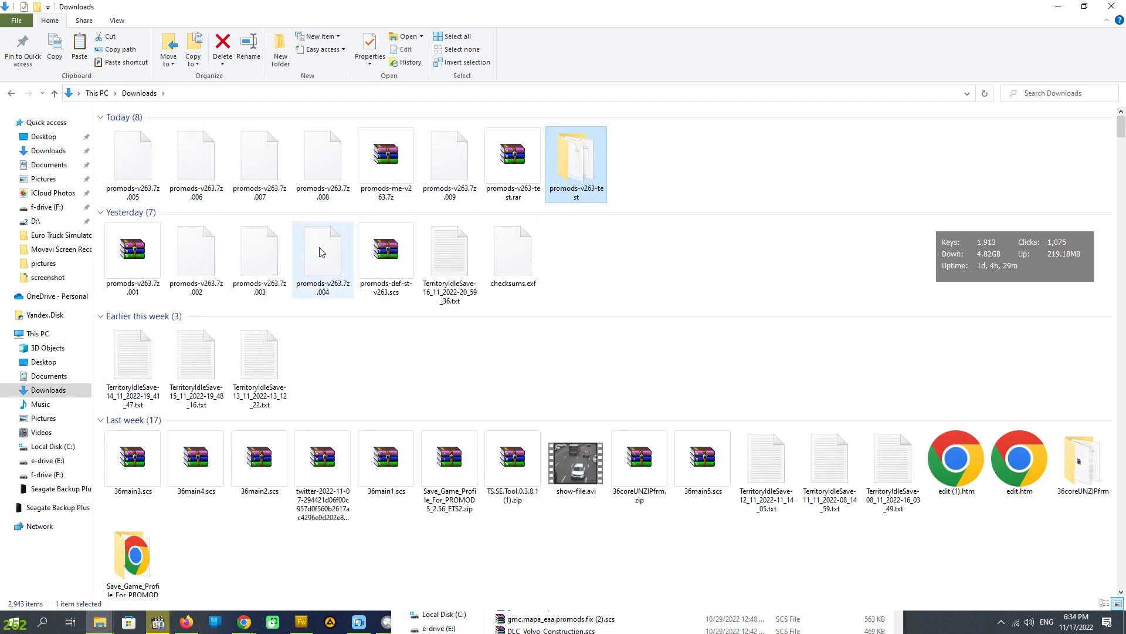
{"action": "left_click", "coordinate": [387, 168]}
{"action": "right_click", "coordinate": [387, 168]}
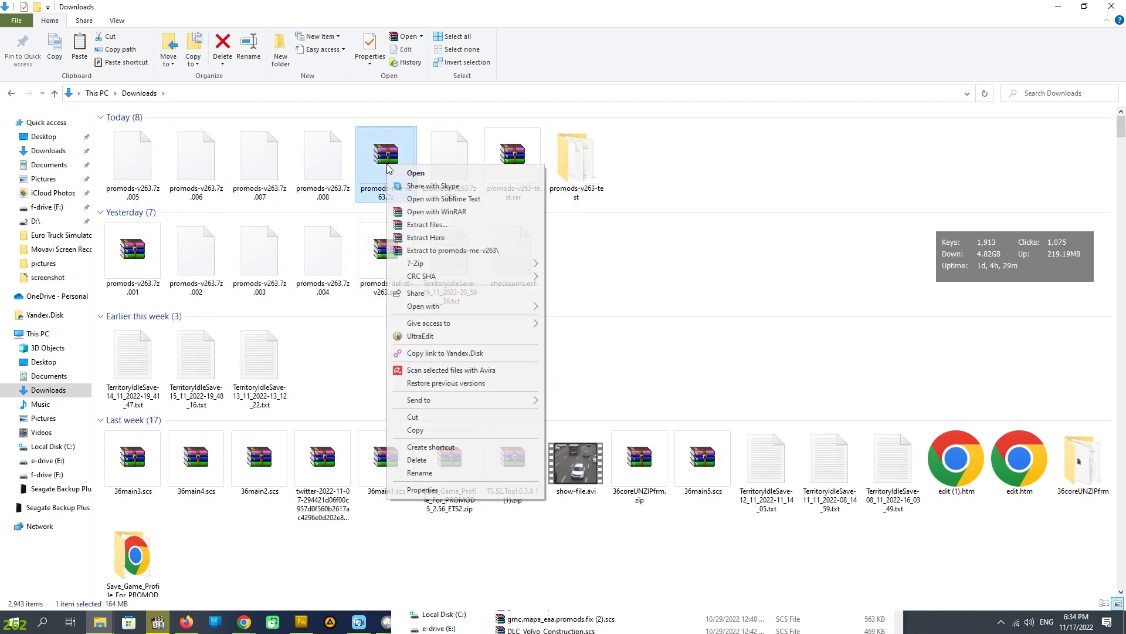
{"action": "mouse_move", "coordinate": [458, 264]}
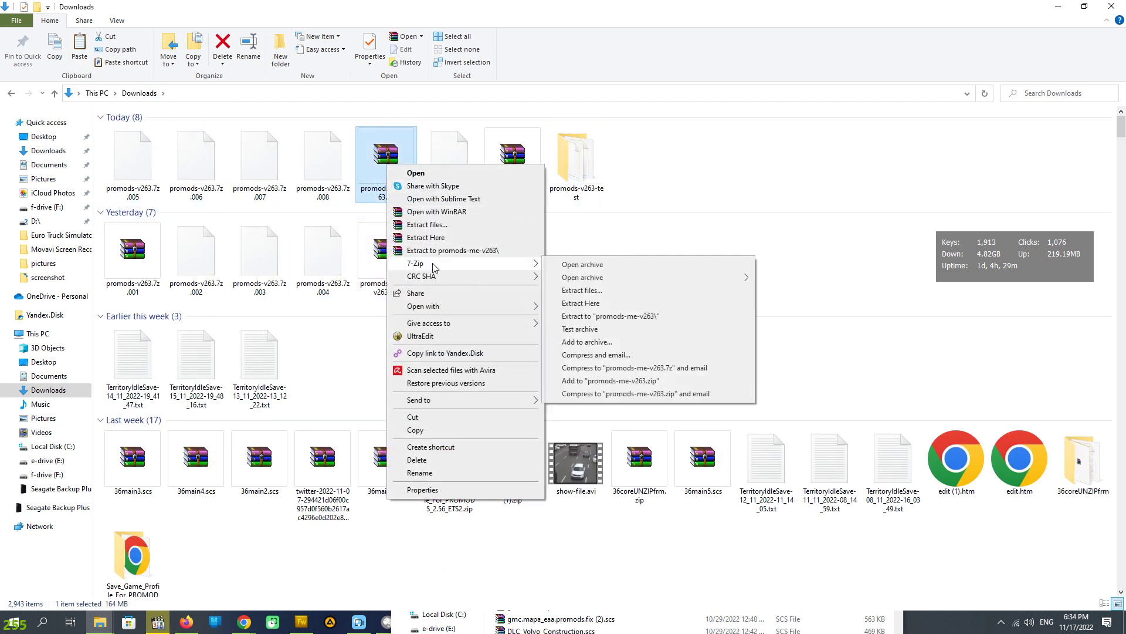
{"action": "left_click", "coordinate": [605, 290]}
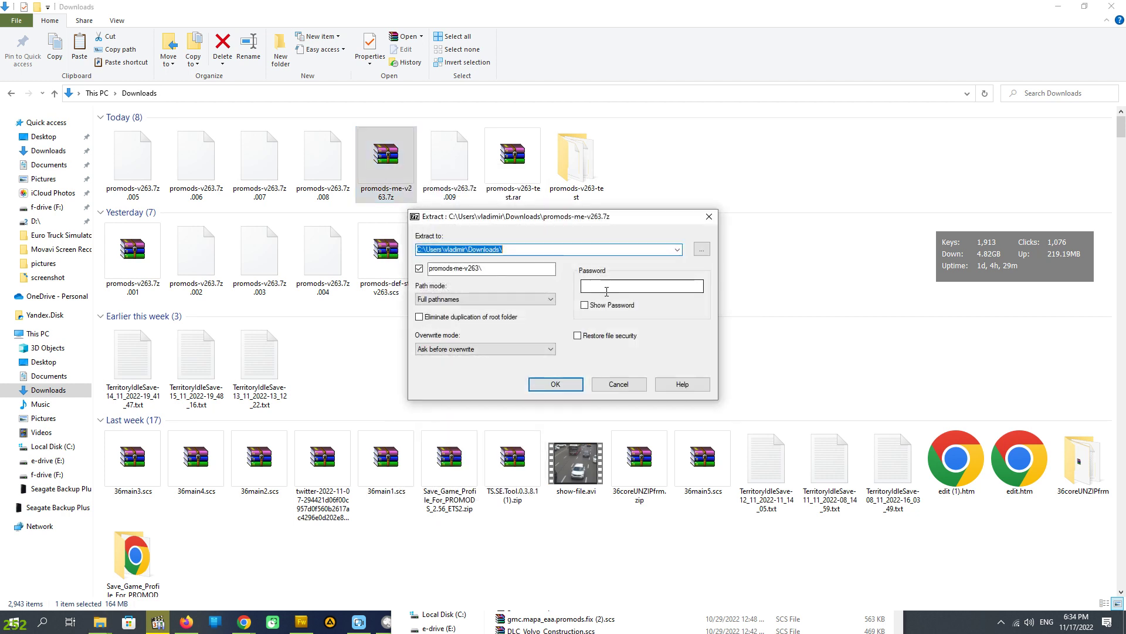
{"action": "left_click", "coordinate": [557, 384]}
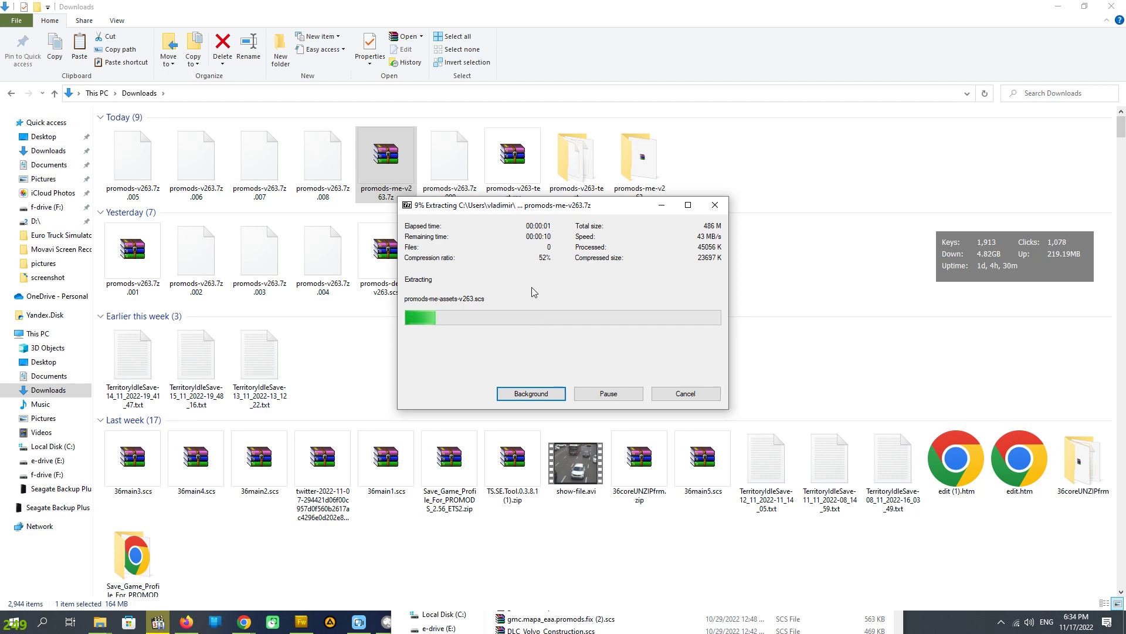
{"action": "left_click", "coordinate": [534, 292]}
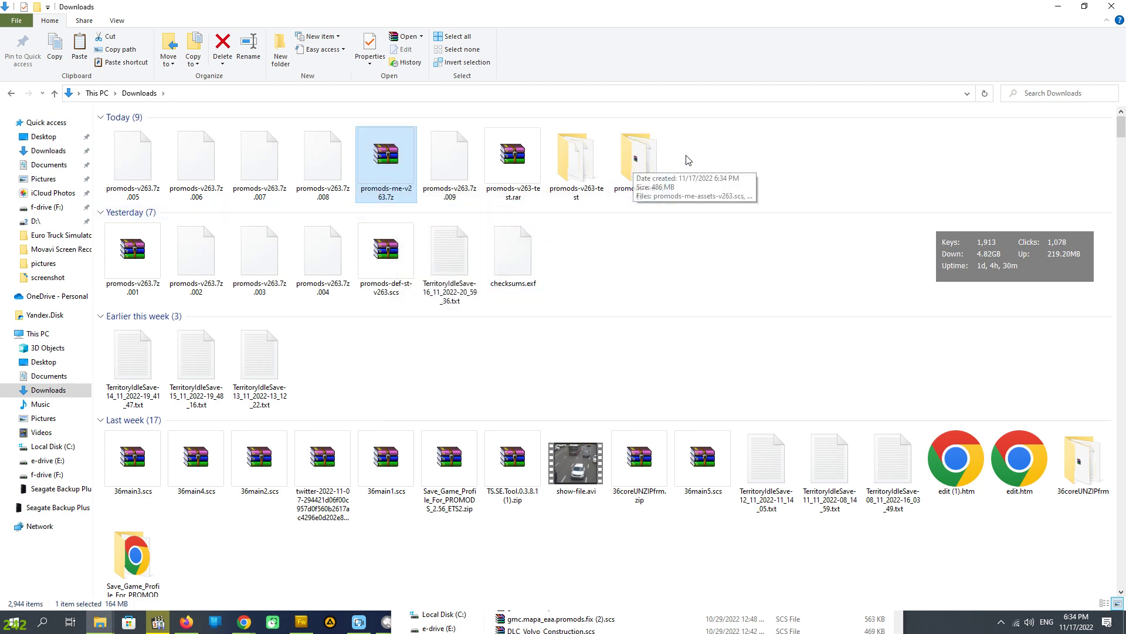
{"action": "double_click", "coordinate": [650, 166]}
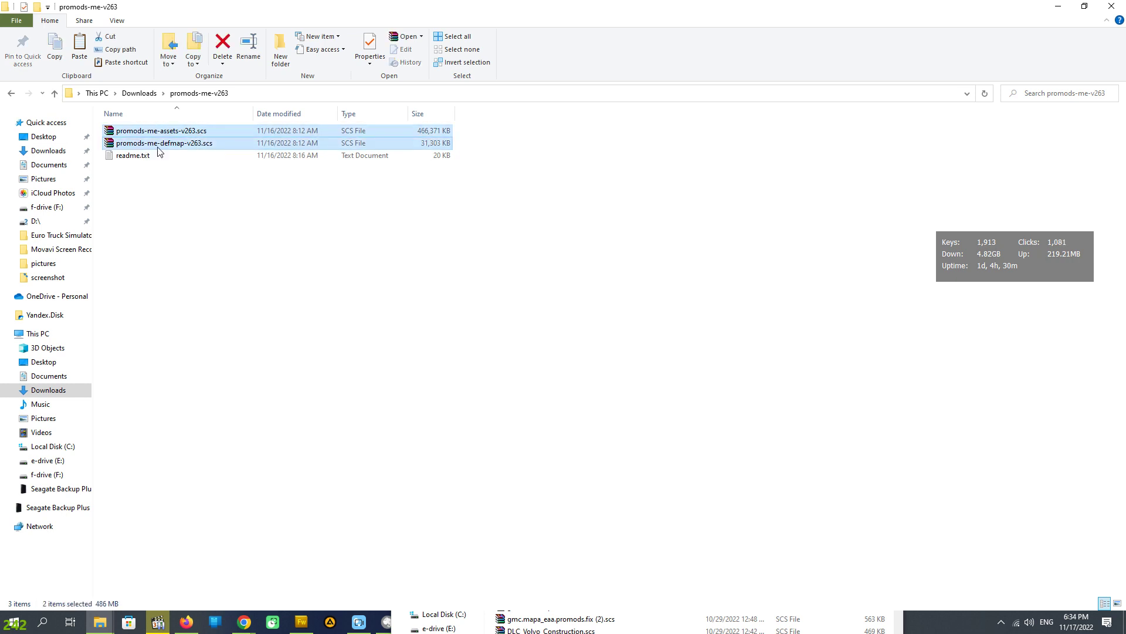
Copy promods-me-assets-v263.scs and promods-me-defmap-v263.scs into the Euro Truck Simulator 2 mod folder.
{"action": "right_click", "coordinate": [187, 138]}
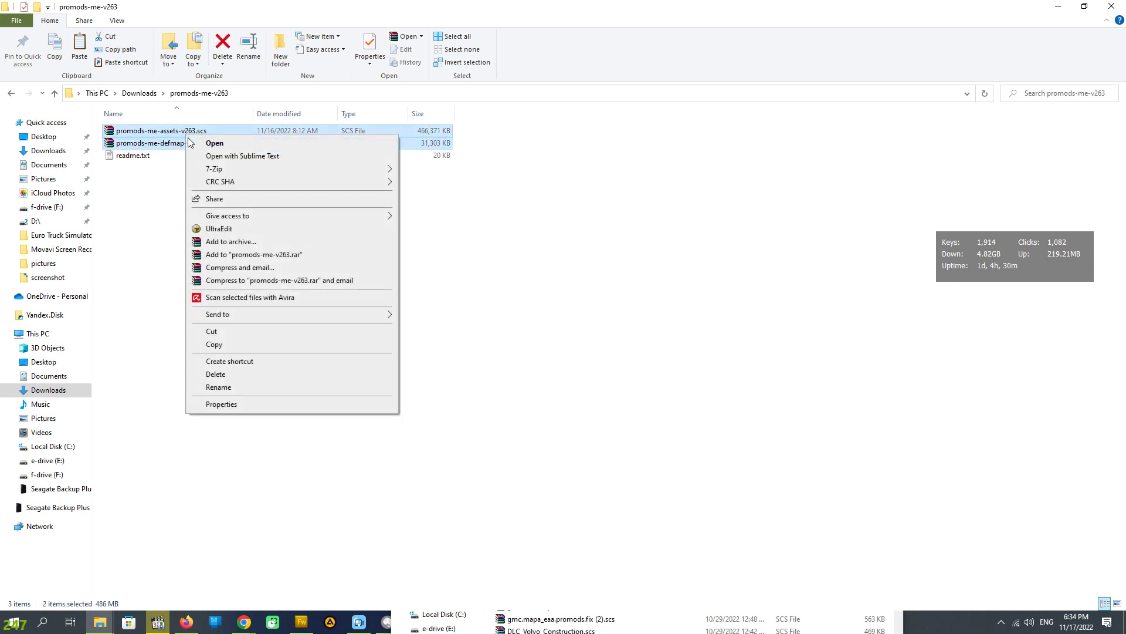
{"action": "left_click", "coordinate": [233, 345]}
{"action": "left_click", "coordinate": [113, 623]}
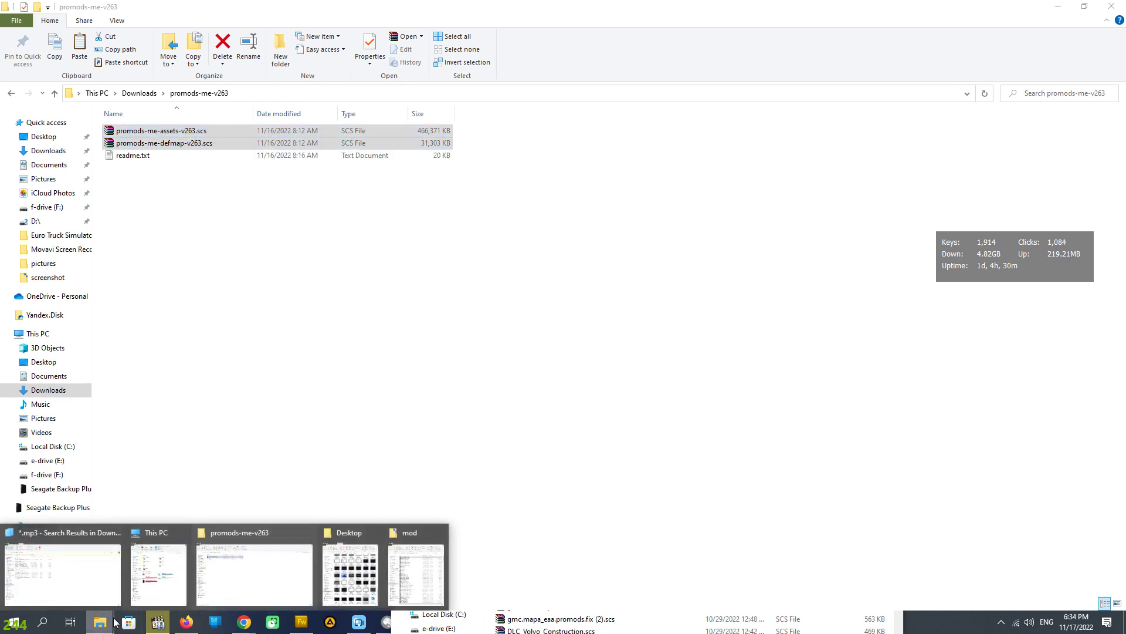
{"action": "left_click", "coordinate": [402, 585]}
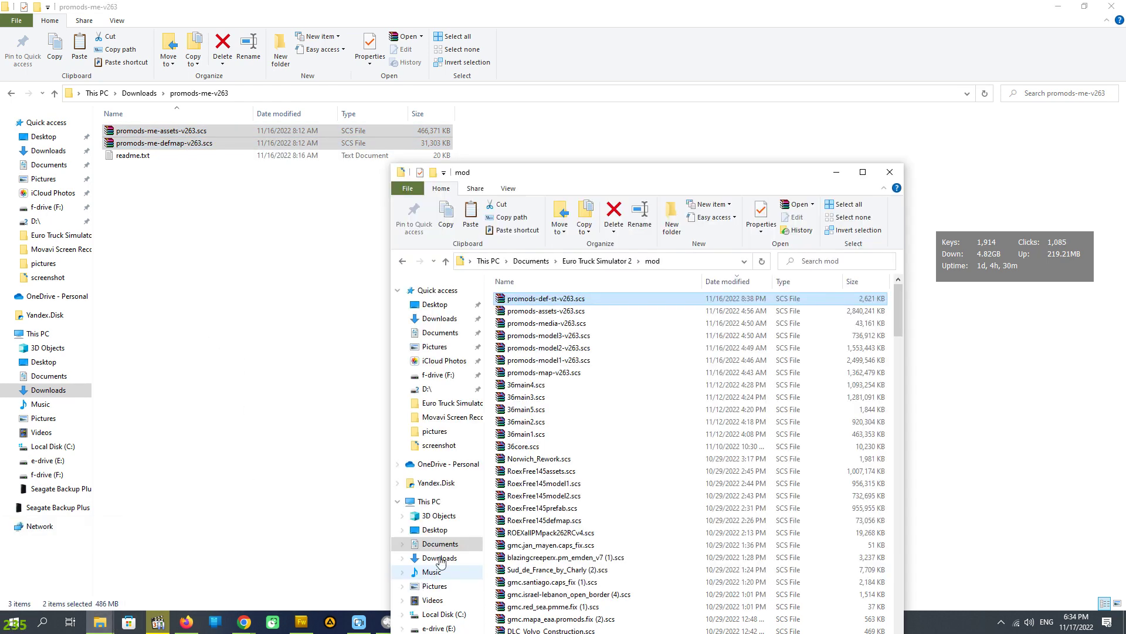
{"action": "right_click", "coordinate": [680, 361]}
{"action": "left_click", "coordinate": [708, 440]}
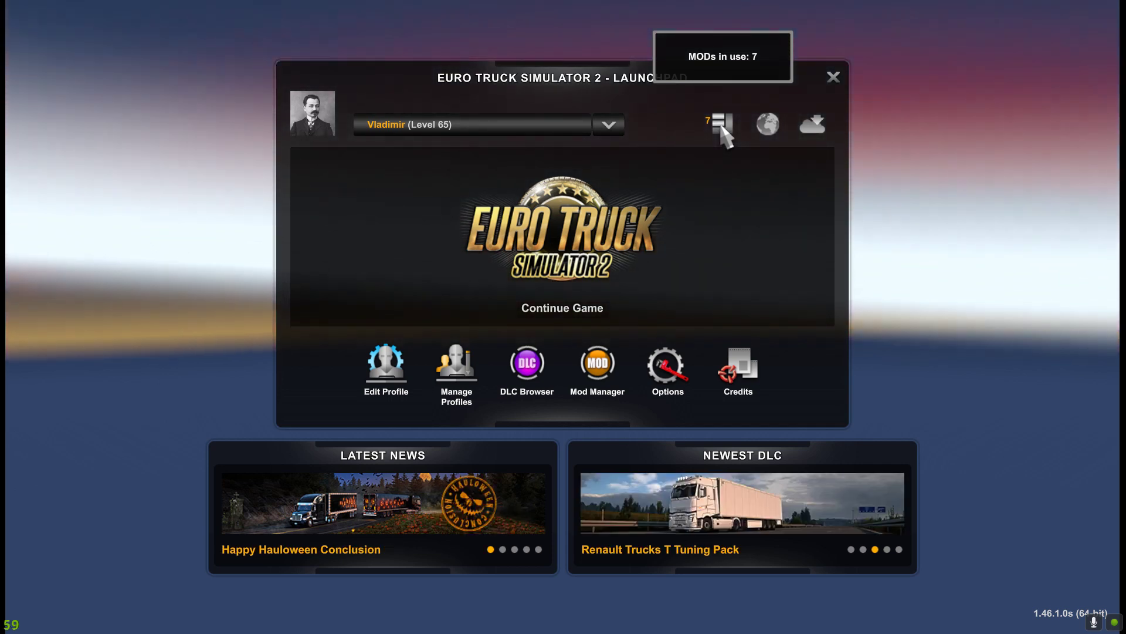
{"action": "left_click", "coordinate": [721, 125]}
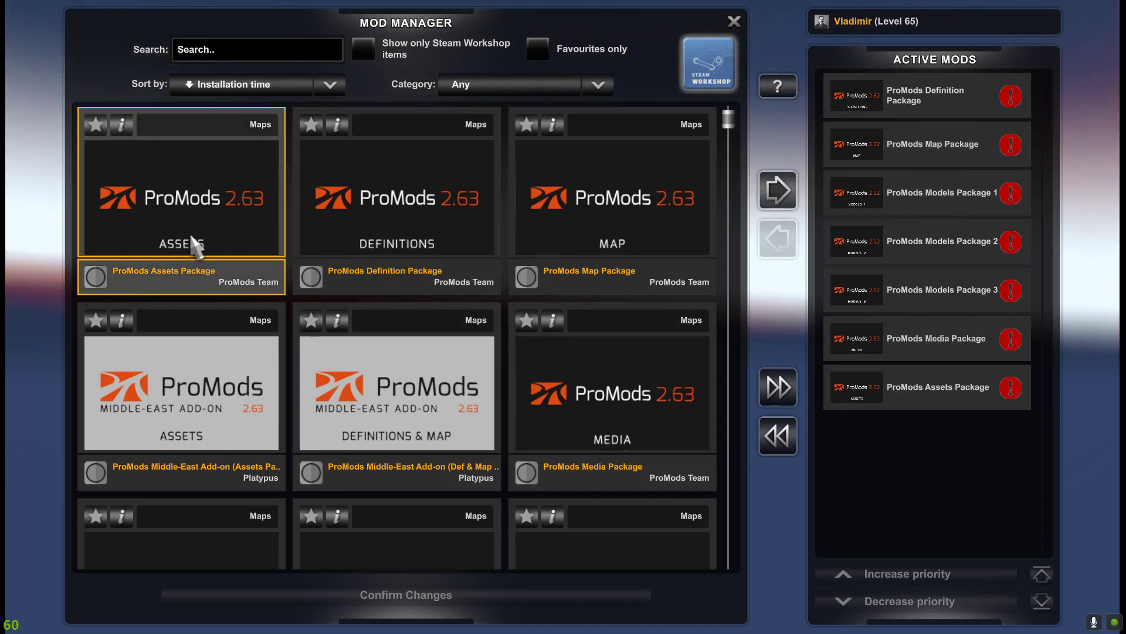
Activate the ProMods Assets, Media, and Models 3, 2 and 1 packages.
{"action": "left_click", "coordinate": [778, 193]}
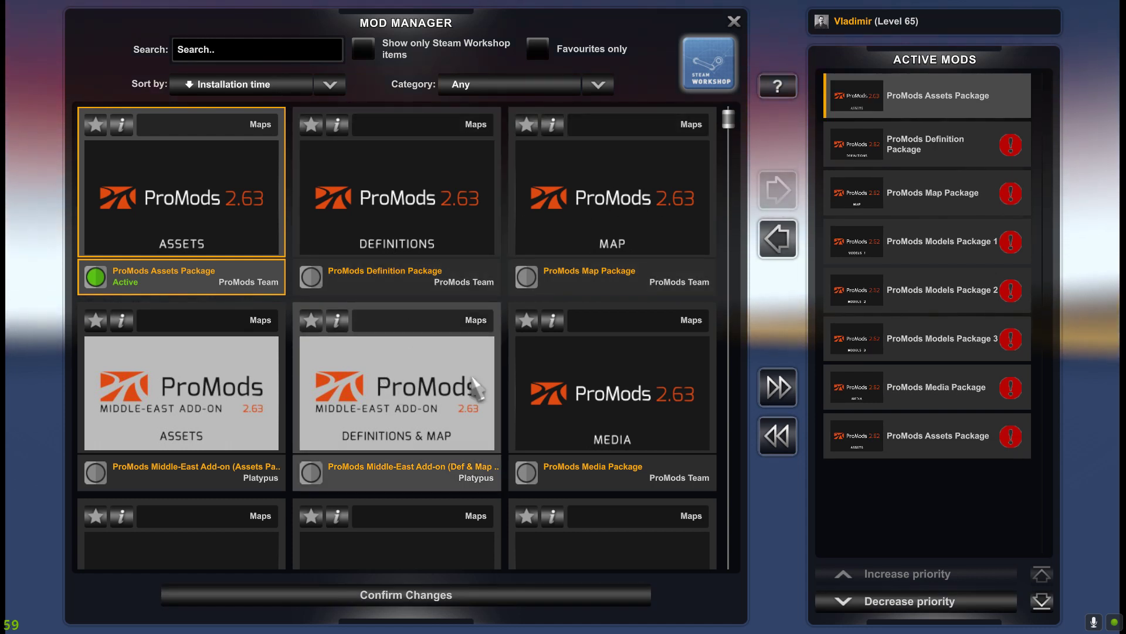
{"action": "scroll", "coordinate": [601, 364], "scroll_direction": "down", "scroll_amount": 1}
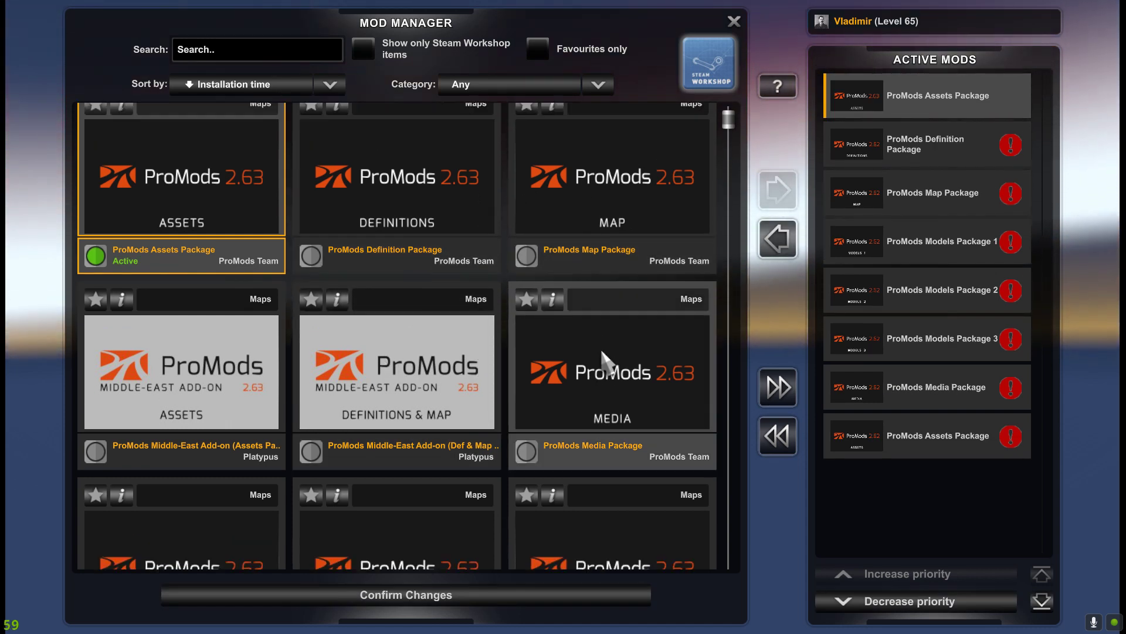
{"action": "left_click", "coordinate": [679, 354]}
{"action": "left_click", "coordinate": [789, 190]}
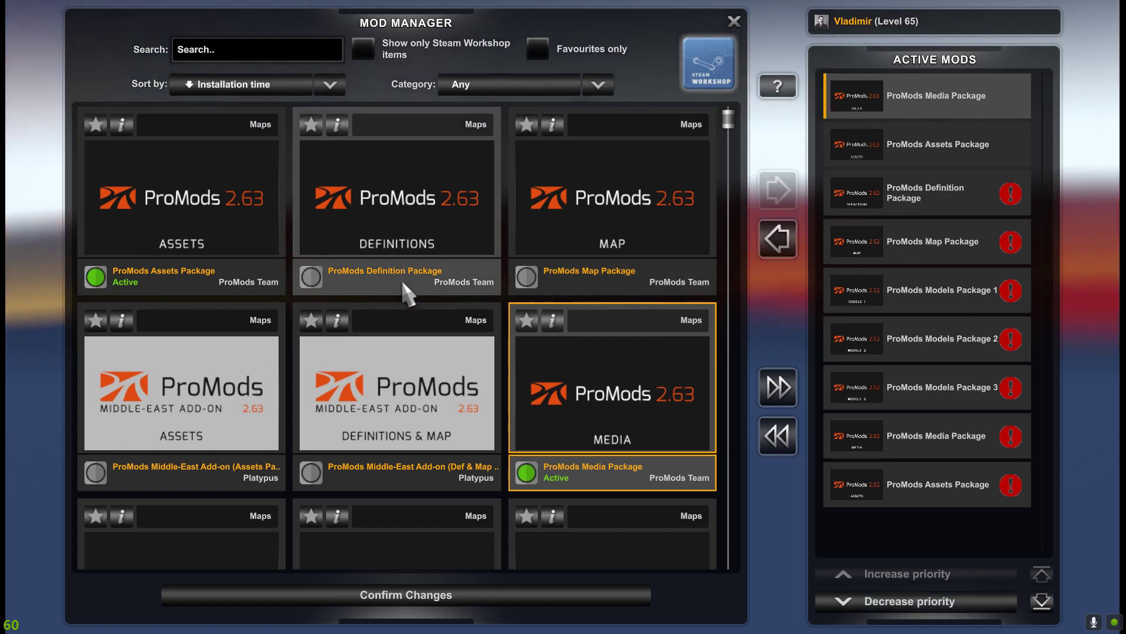
{"action": "scroll", "coordinate": [411, 317], "scroll_direction": "down", "scroll_amount": 4}
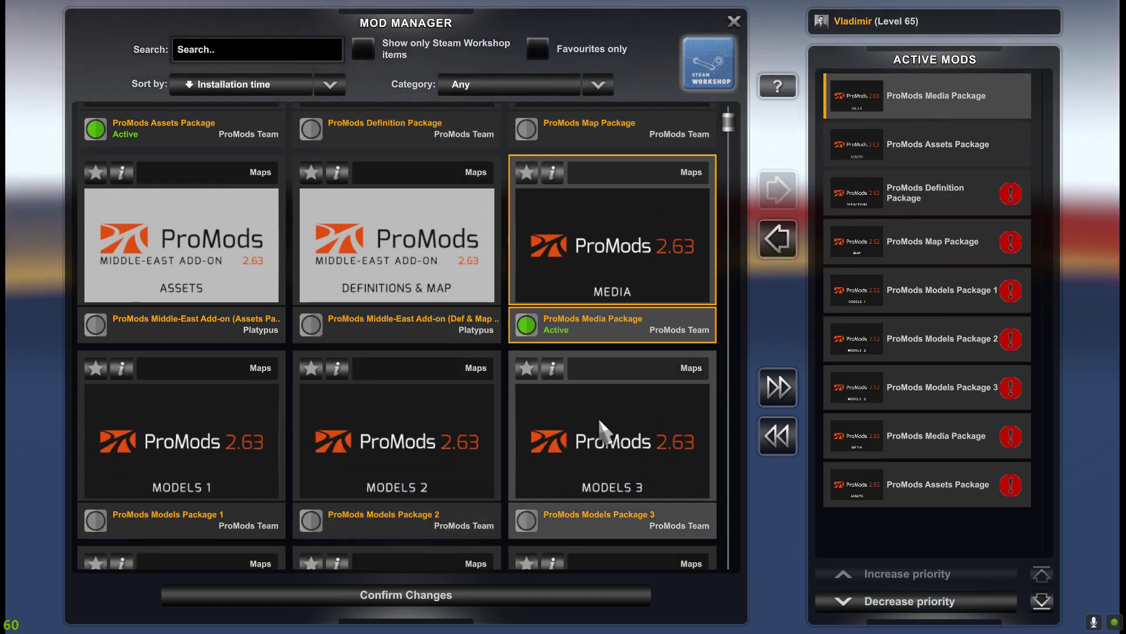
{"action": "left_click", "coordinate": [599, 421]}
{"action": "left_click", "coordinate": [776, 193]}
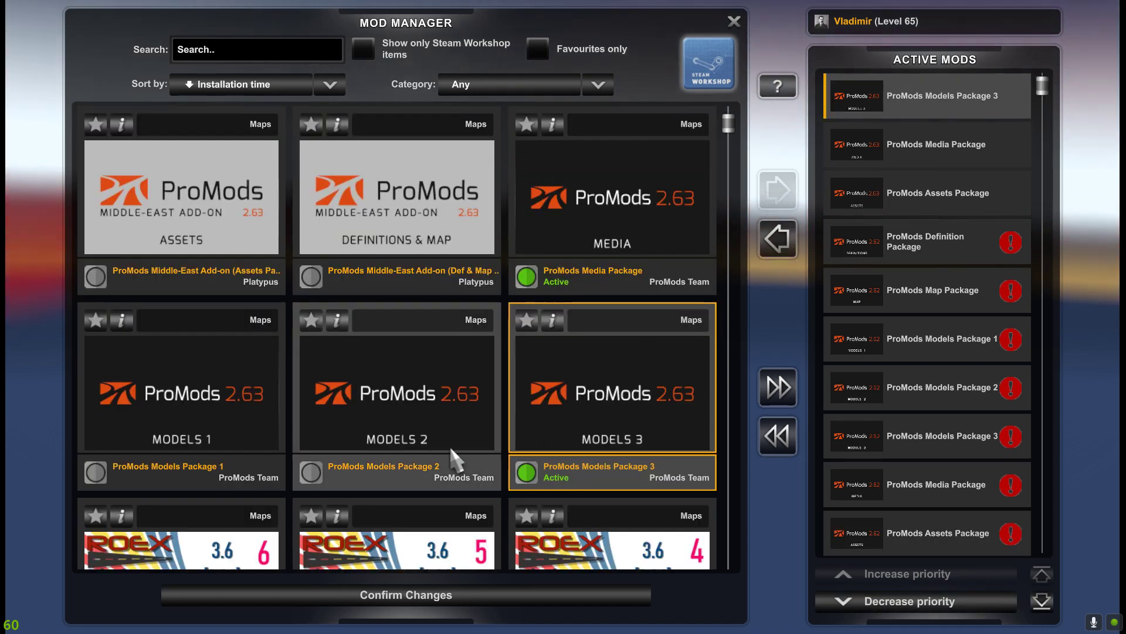
{"action": "left_click", "coordinate": [469, 411]}
{"action": "left_click", "coordinate": [776, 194]}
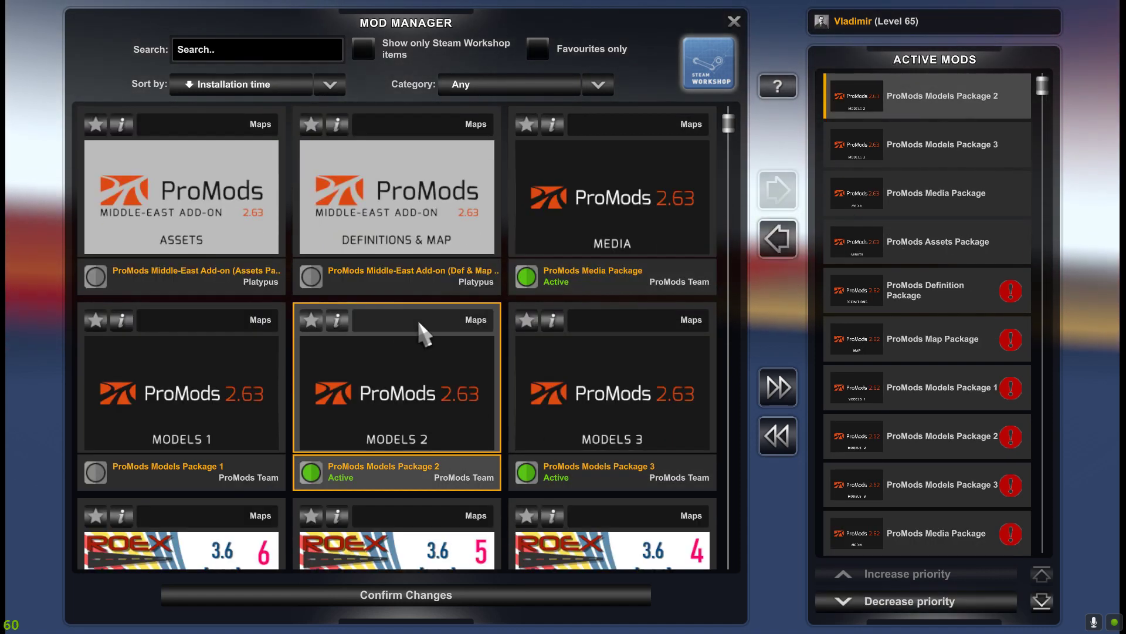
{"action": "left_click", "coordinate": [261, 396]}
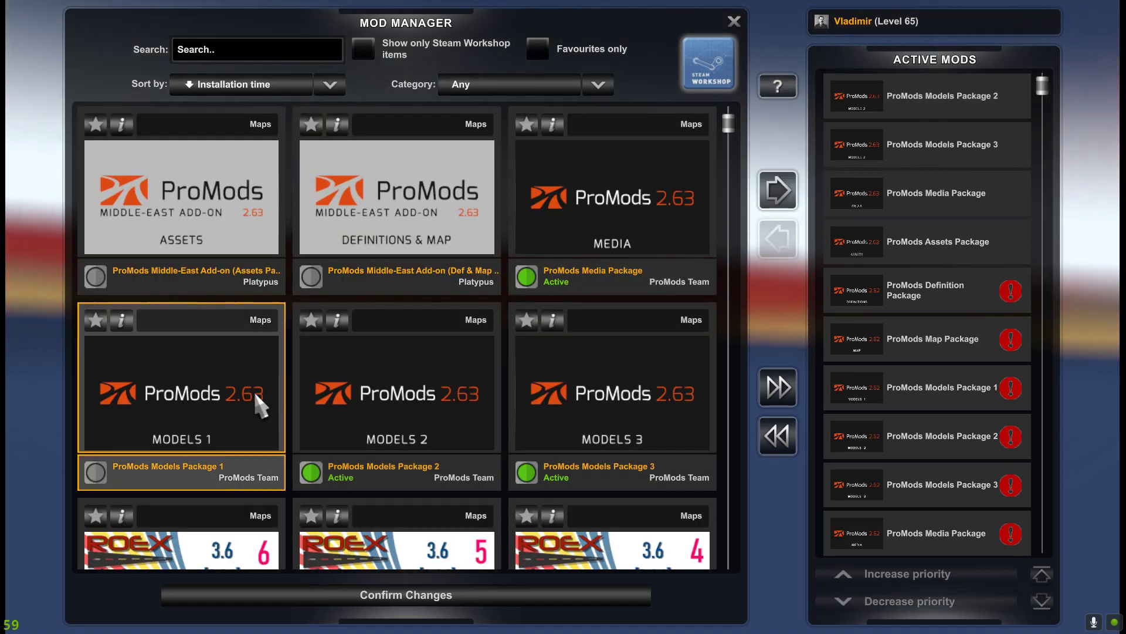
{"action": "left_click", "coordinate": [778, 188]}
Activate the ProMods Map and Definition packages plus the Middle-East Assets and Def & Map add-ons.
{"action": "scroll", "coordinate": [585, 274], "scroll_direction": "up", "scroll_amount": 1}
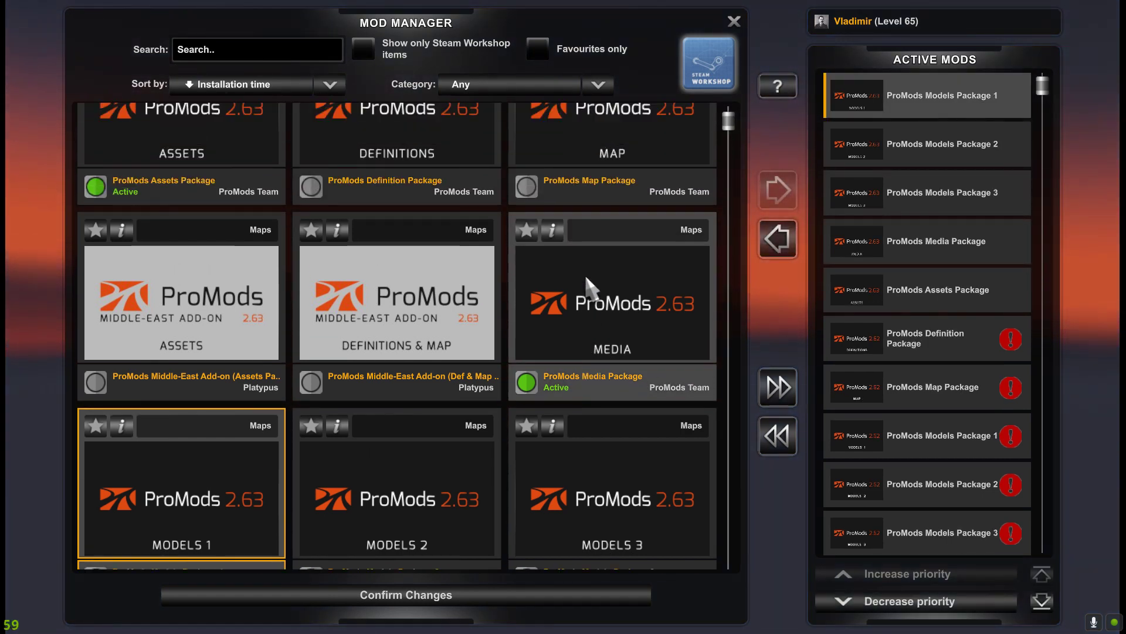
{"action": "left_click", "coordinate": [580, 210]}
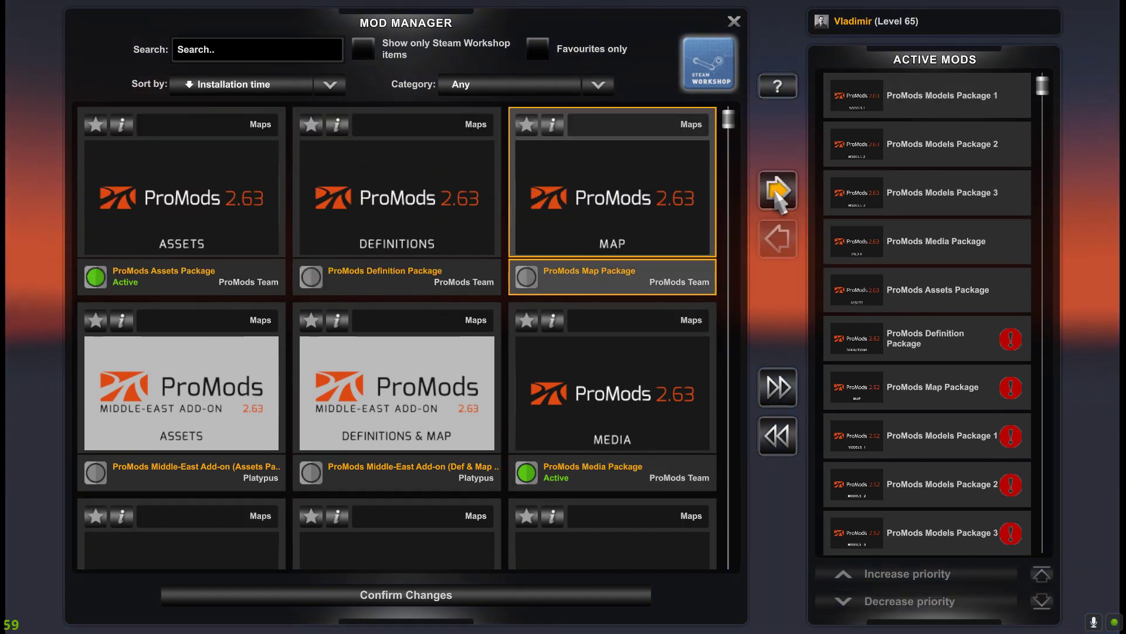
{"action": "left_click", "coordinate": [777, 194]}
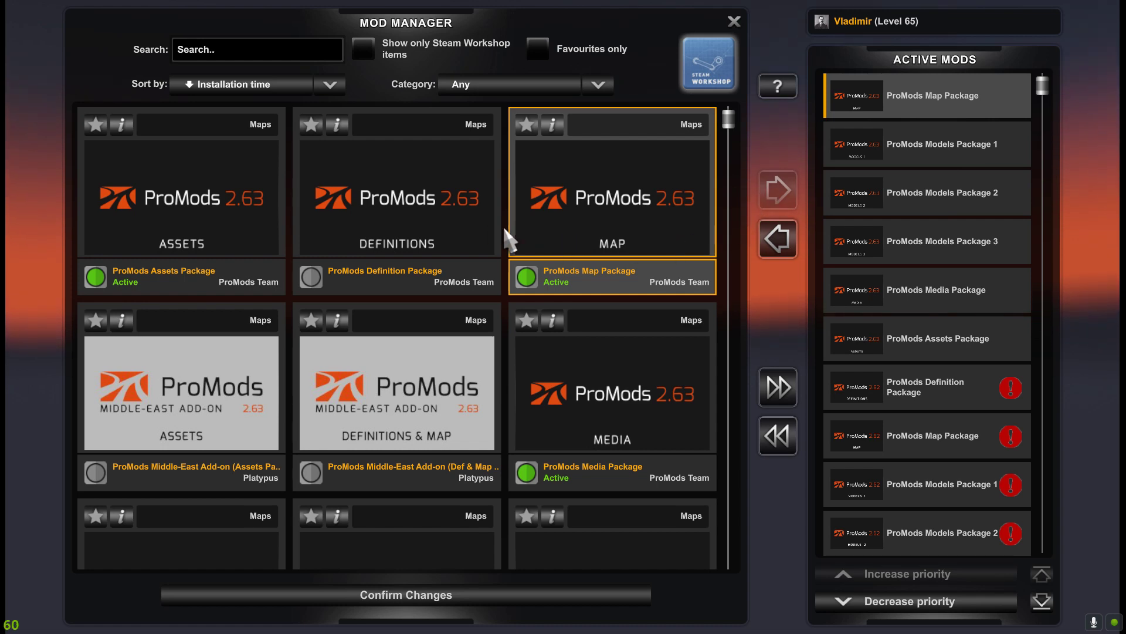
{"action": "left_click", "coordinate": [402, 220]}
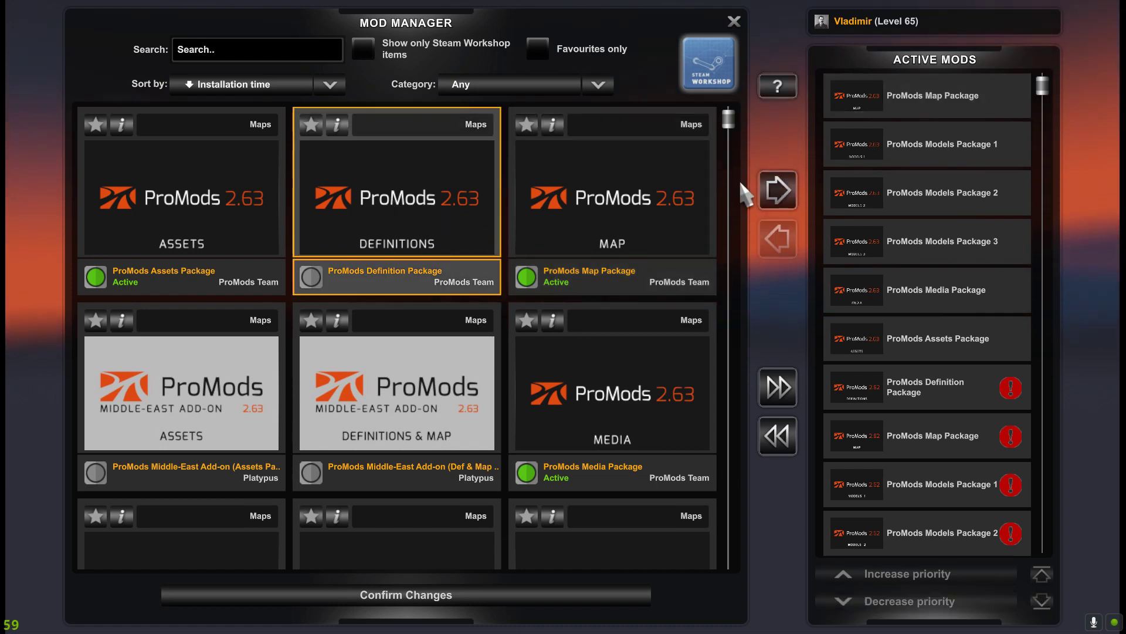
{"action": "left_click", "coordinate": [777, 193]}
{"action": "scroll", "coordinate": [505, 251], "scroll_direction": "down", "scroll_amount": 1}
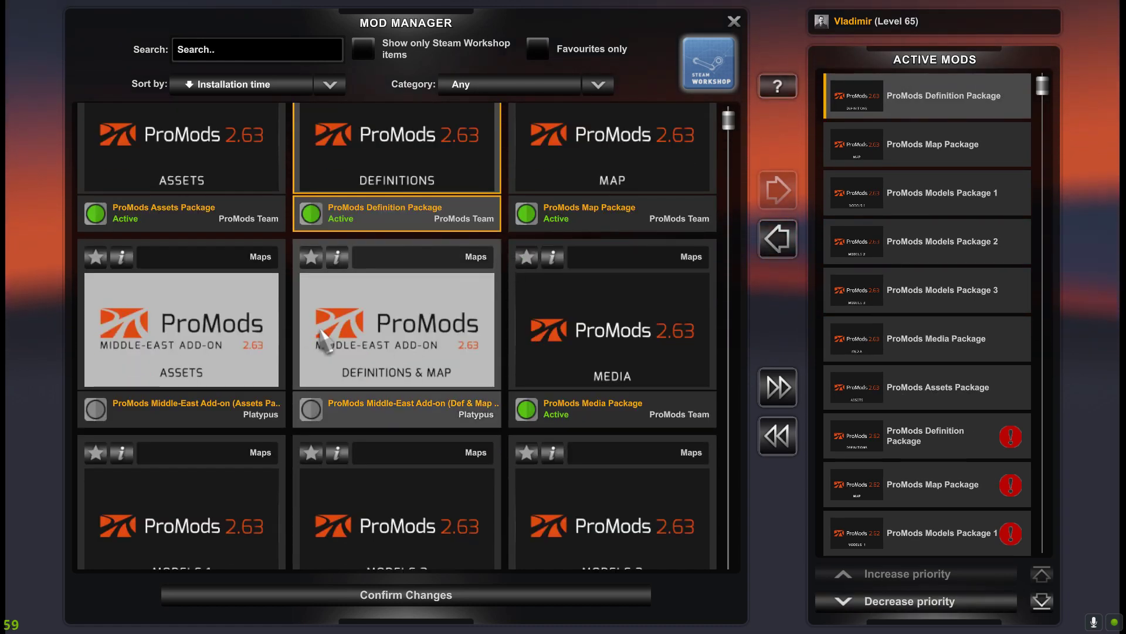
{"action": "left_click", "coordinate": [212, 364]}
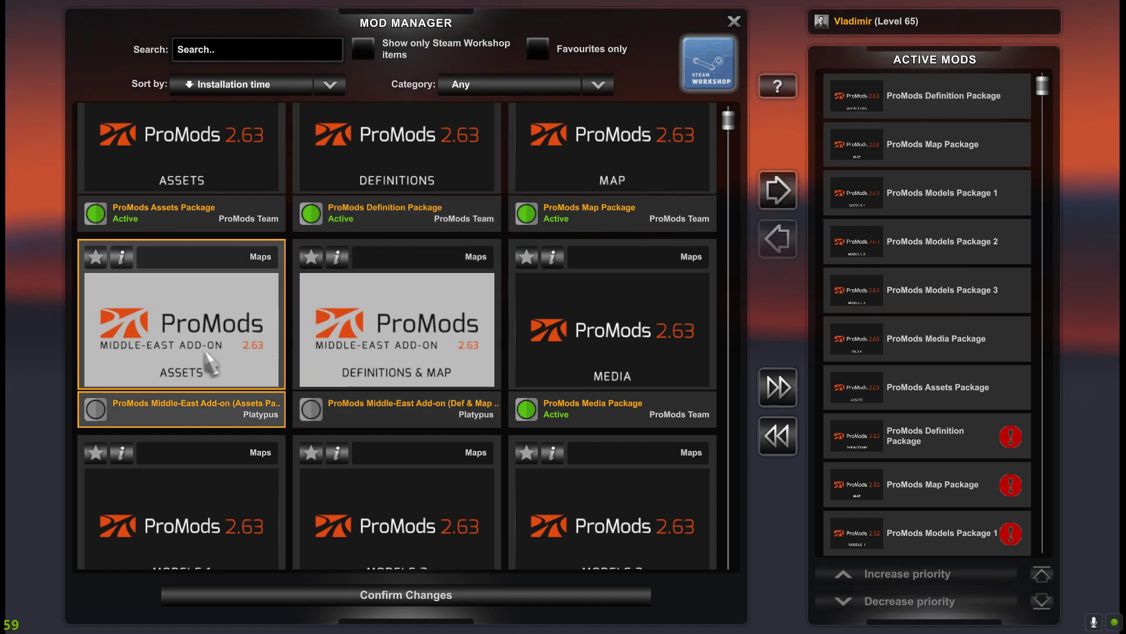
{"action": "left_click", "coordinate": [778, 194]}
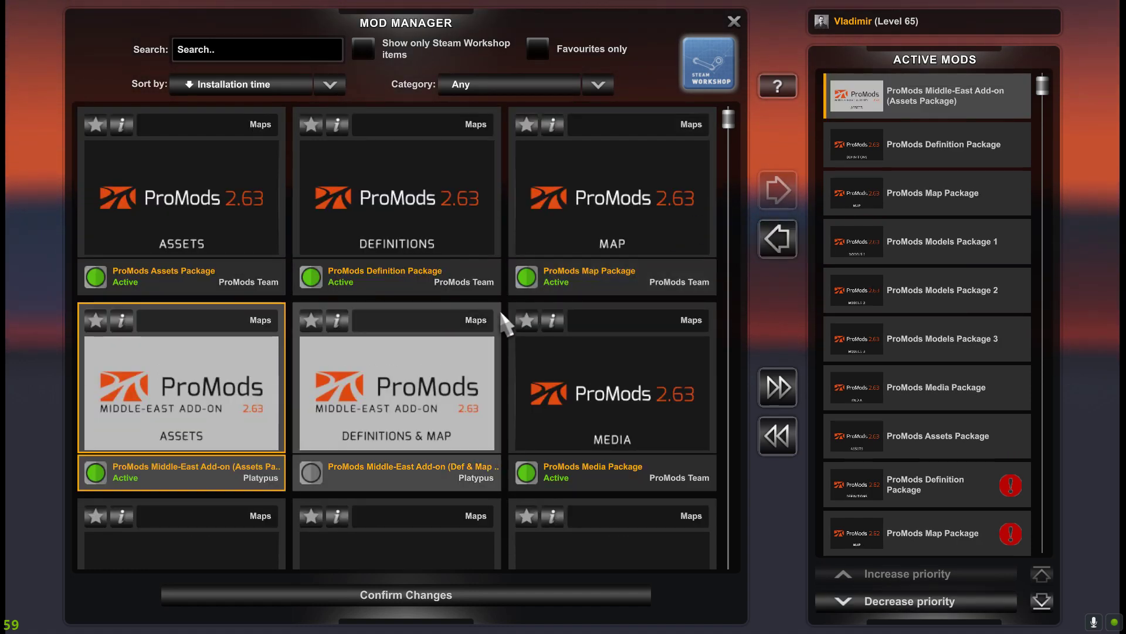
{"action": "left_click", "coordinate": [411, 393]}
{"action": "left_click", "coordinate": [778, 190]}
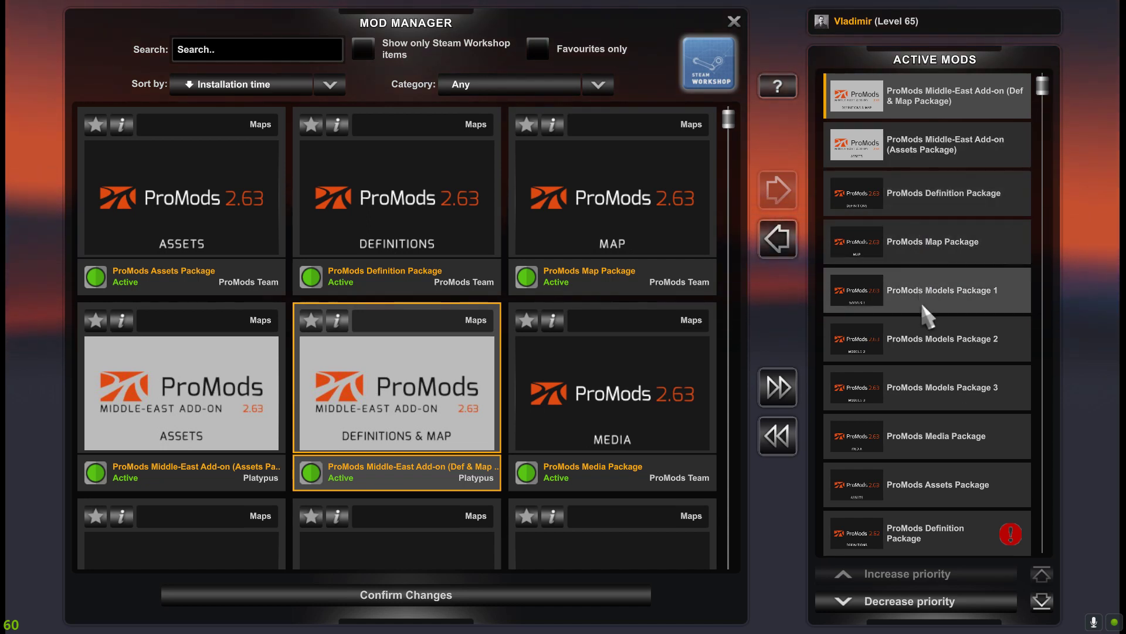
{"action": "scroll", "coordinate": [927, 322], "scroll_direction": "down", "scroll_amount": 6}
Deactivate the outdated Assets, Media, Models 3/2/1, Map and Definition ProMods packages.
{"action": "left_click", "coordinate": [937, 531]}
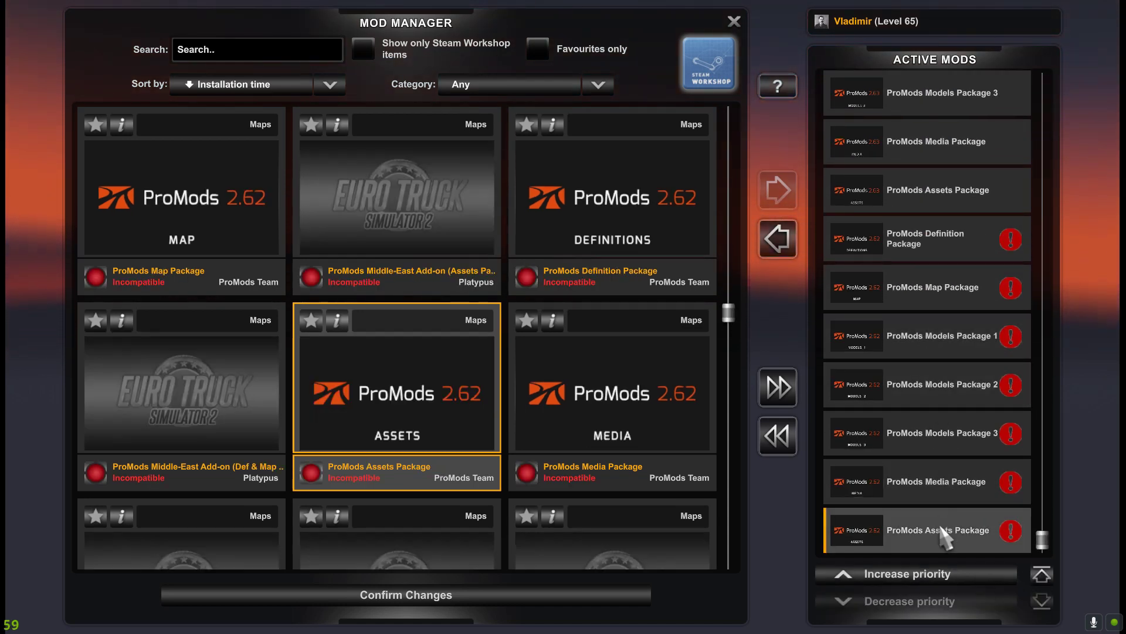
{"action": "left_click", "coordinate": [786, 235]}
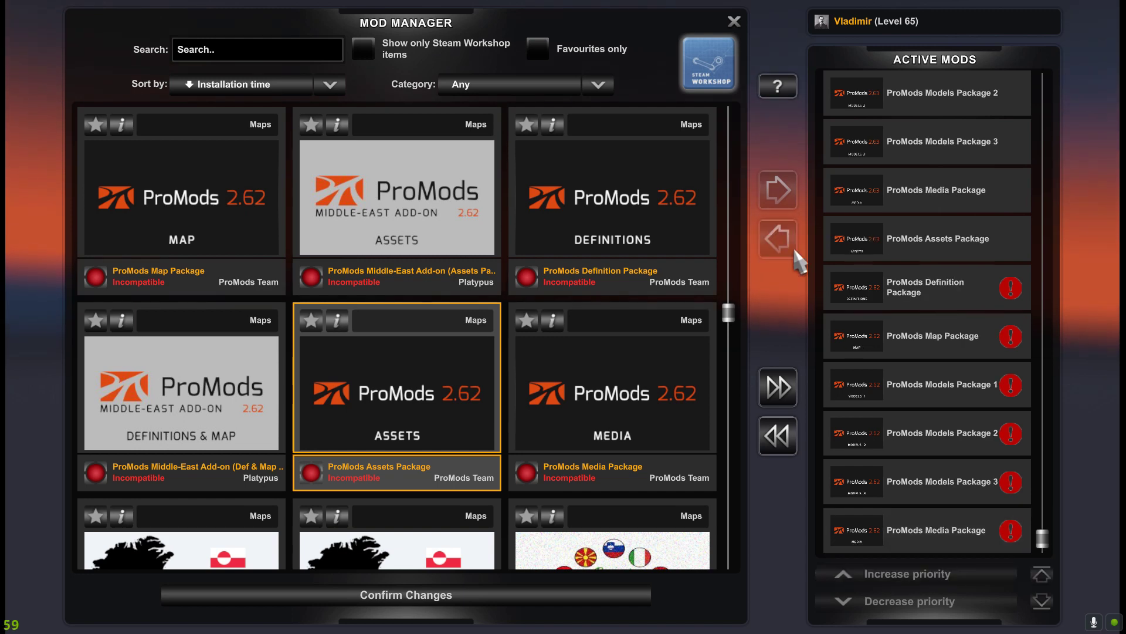
{"action": "left_click", "coordinate": [915, 530]}
{"action": "left_click", "coordinate": [786, 239]}
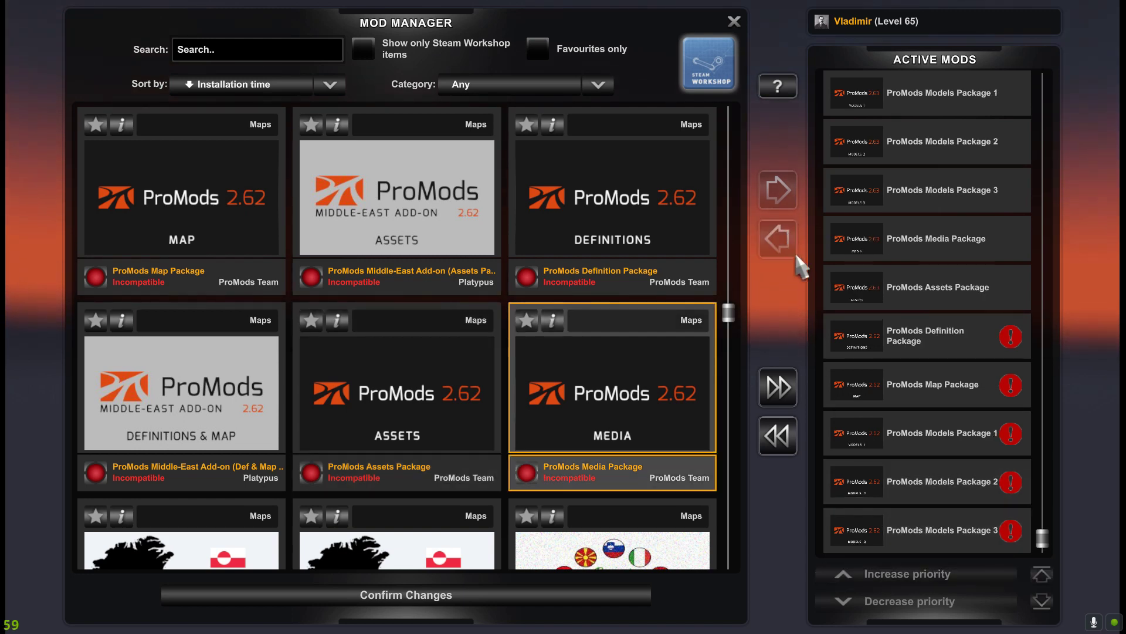
{"action": "left_click", "coordinate": [917, 530]}
{"action": "left_click", "coordinate": [785, 258]}
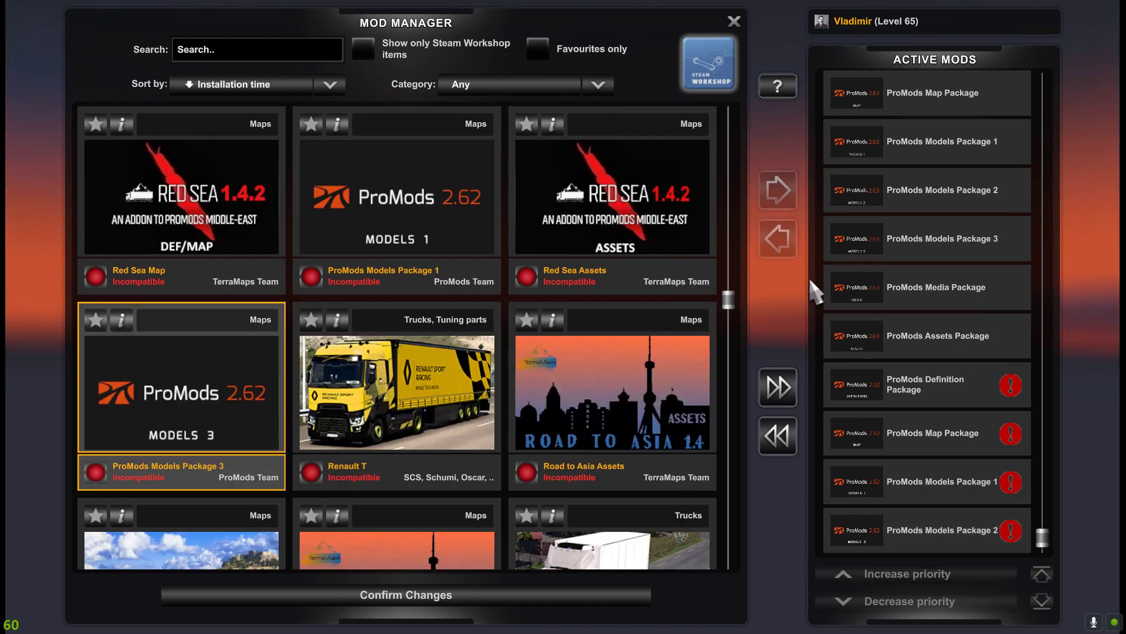
{"action": "left_click", "coordinate": [839, 530]}
{"action": "left_click", "coordinate": [779, 241]}
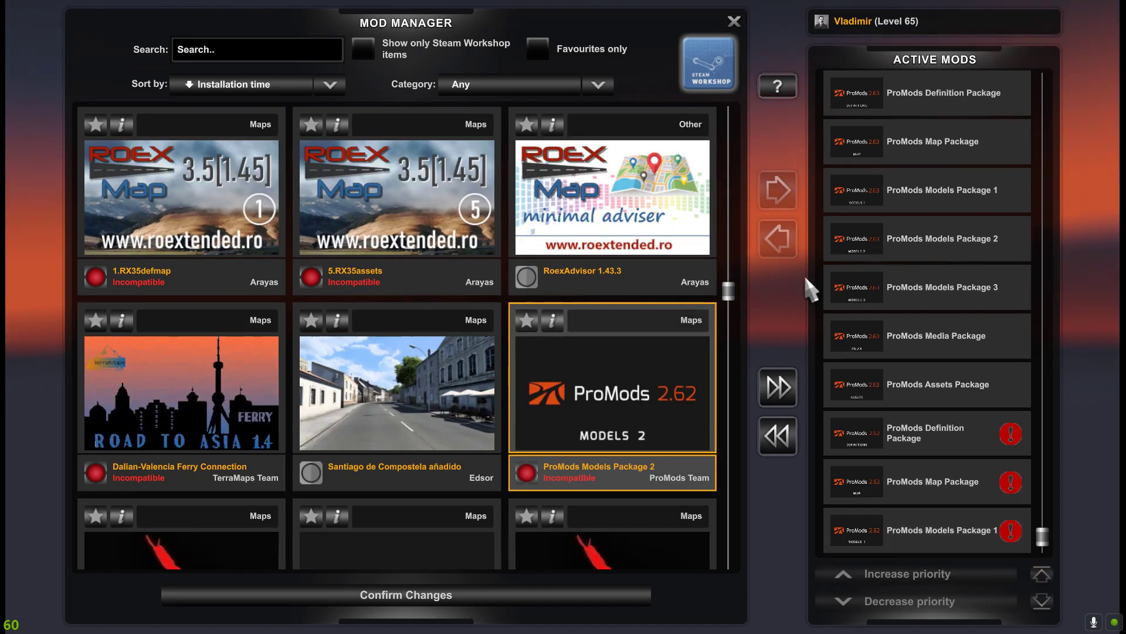
{"action": "left_click", "coordinate": [898, 529]}
{"action": "left_click", "coordinate": [782, 246]}
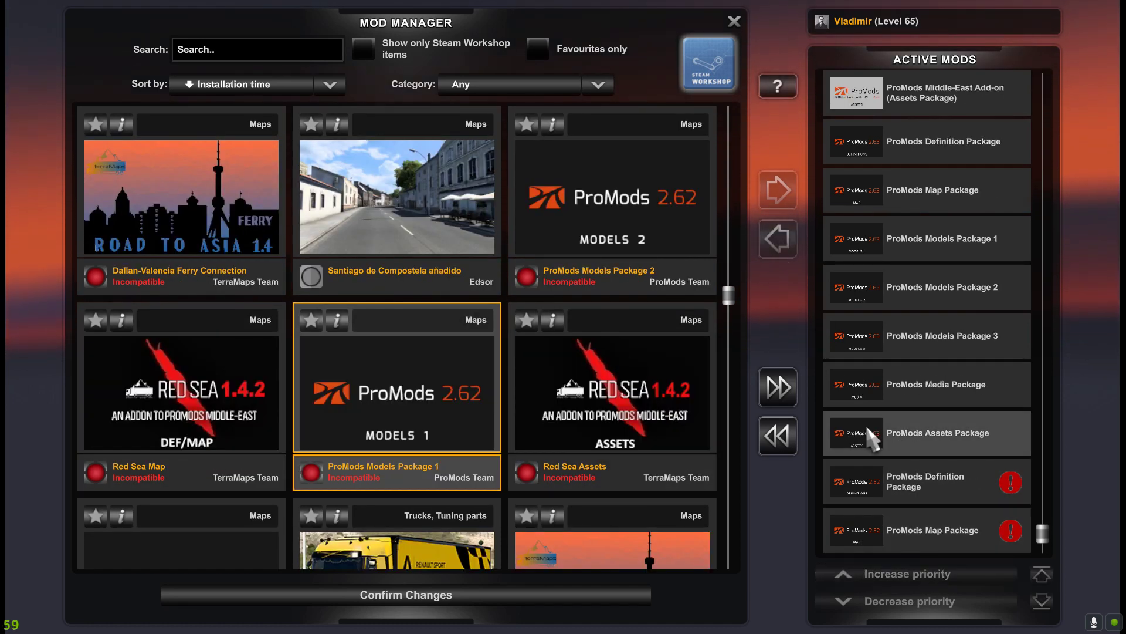
{"action": "left_click", "coordinate": [910, 530]}
{"action": "left_click", "coordinate": [777, 241]}
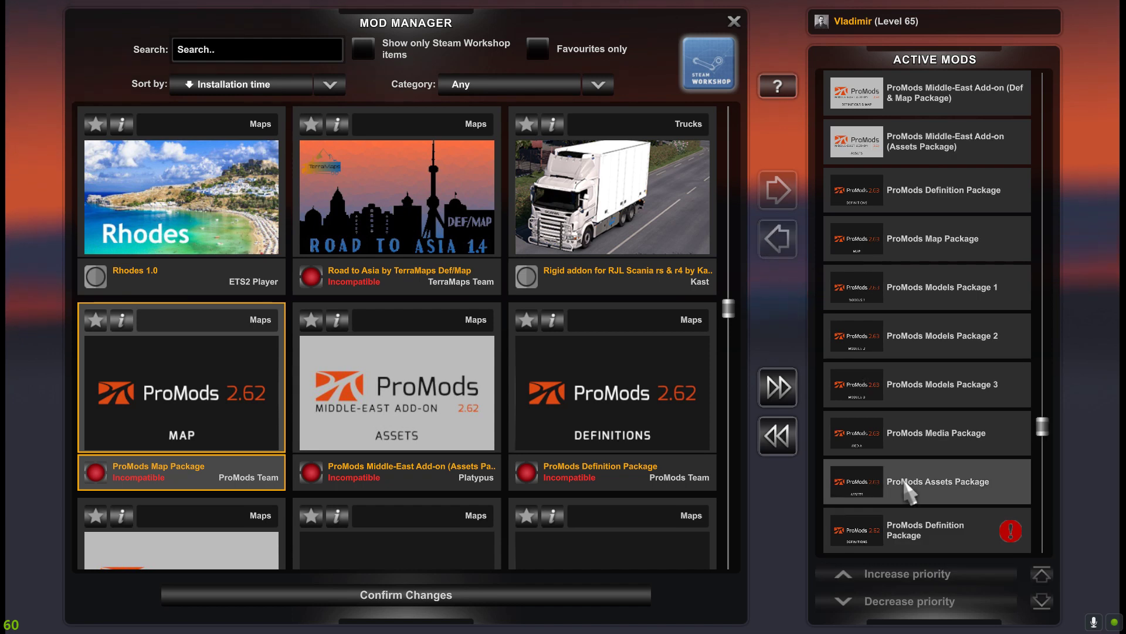
{"action": "left_click", "coordinate": [926, 533]}
{"action": "left_click", "coordinate": [790, 249]}
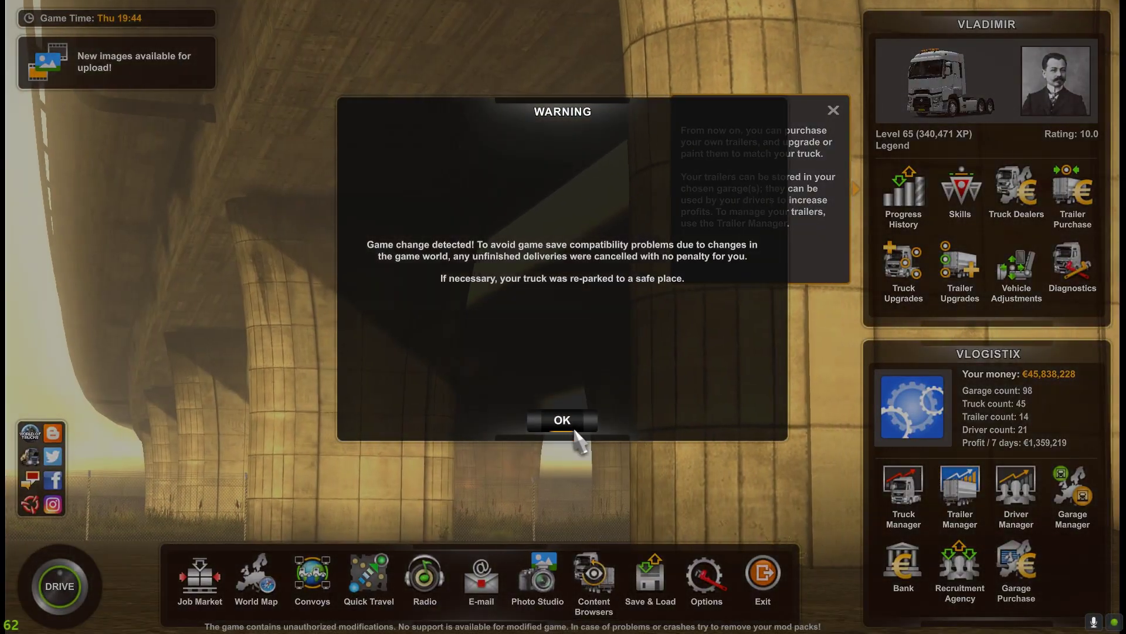
Dismiss the cancelled-deliveries warning and show the World Map with the ProMods road network.
{"action": "left_click", "coordinate": [575, 430]}
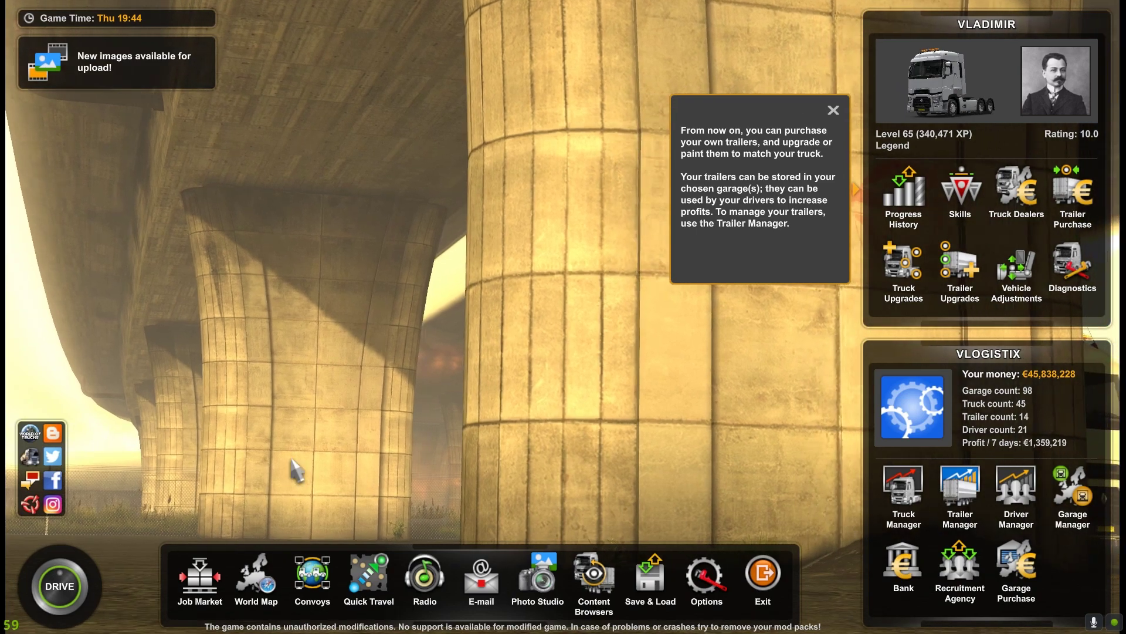
{"action": "left_click", "coordinate": [253, 566]}
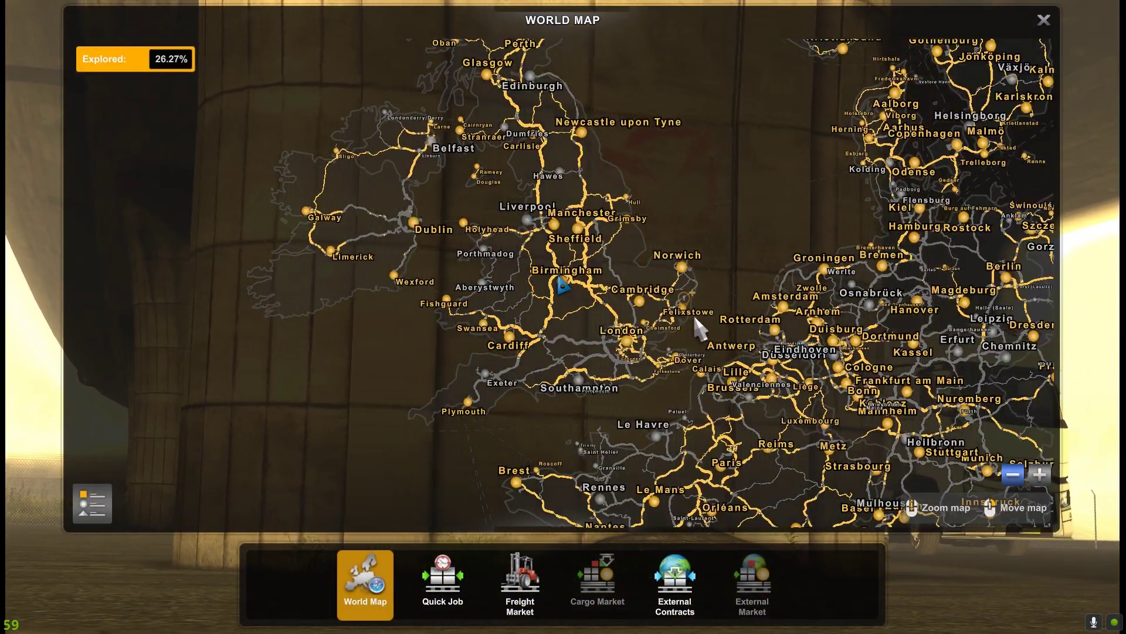
Pan the world map south to Spain and Italy, then east to the Balkans.
{"action": "left_click_drag", "start_coordinate": [689, 191], "coordinate": [422, 179]}
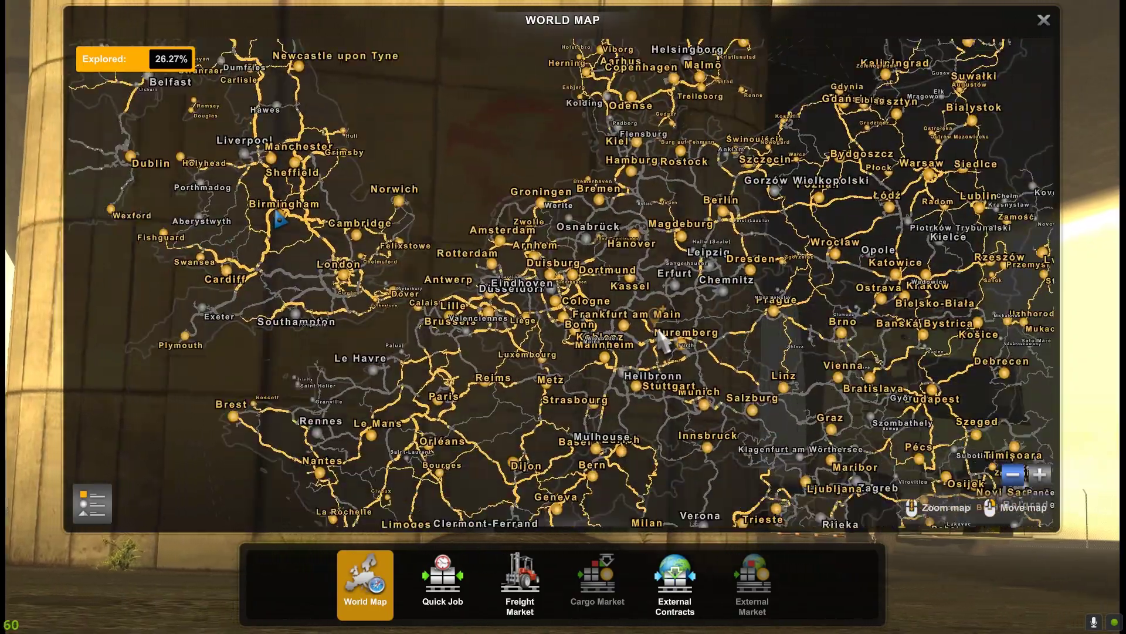
{"action": "left_click_drag", "start_coordinate": [822, 440], "coordinate": [618, 359]}
{"action": "left_click_drag", "start_coordinate": [822, 410], "coordinate": [678, 208]}
{"action": "left_click_drag", "start_coordinate": [749, 231], "coordinate": [428, 402]}
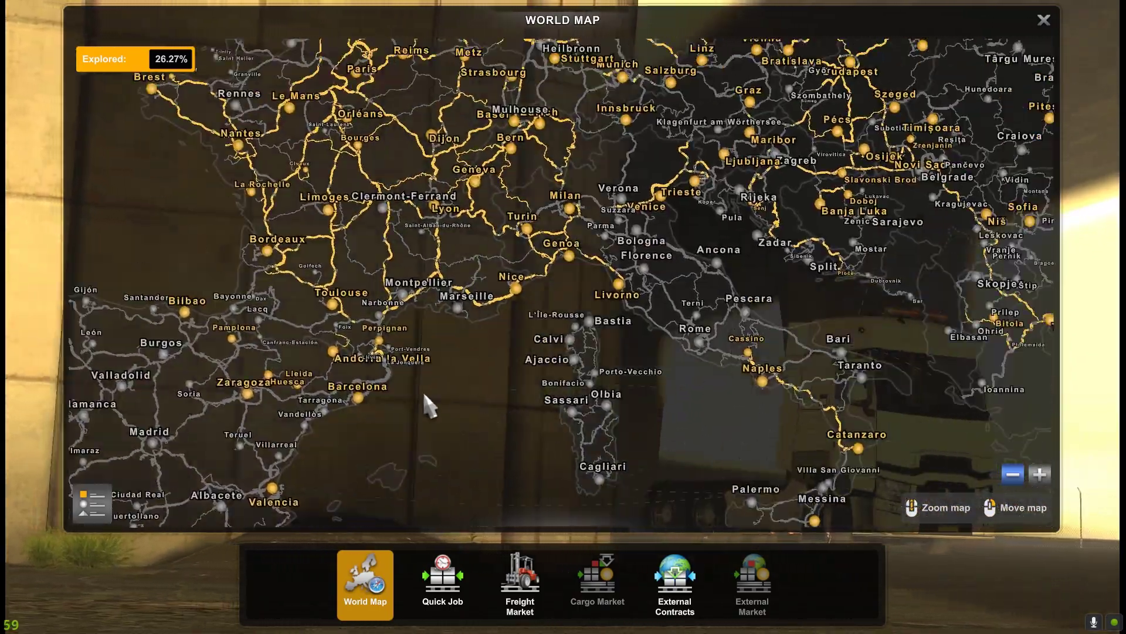
{"action": "left_click_drag", "start_coordinate": [792, 364], "coordinate": [313, 193]}
{"action": "scroll", "coordinate": [289, 221], "scroll_direction": "up", "scroll_amount": 3}
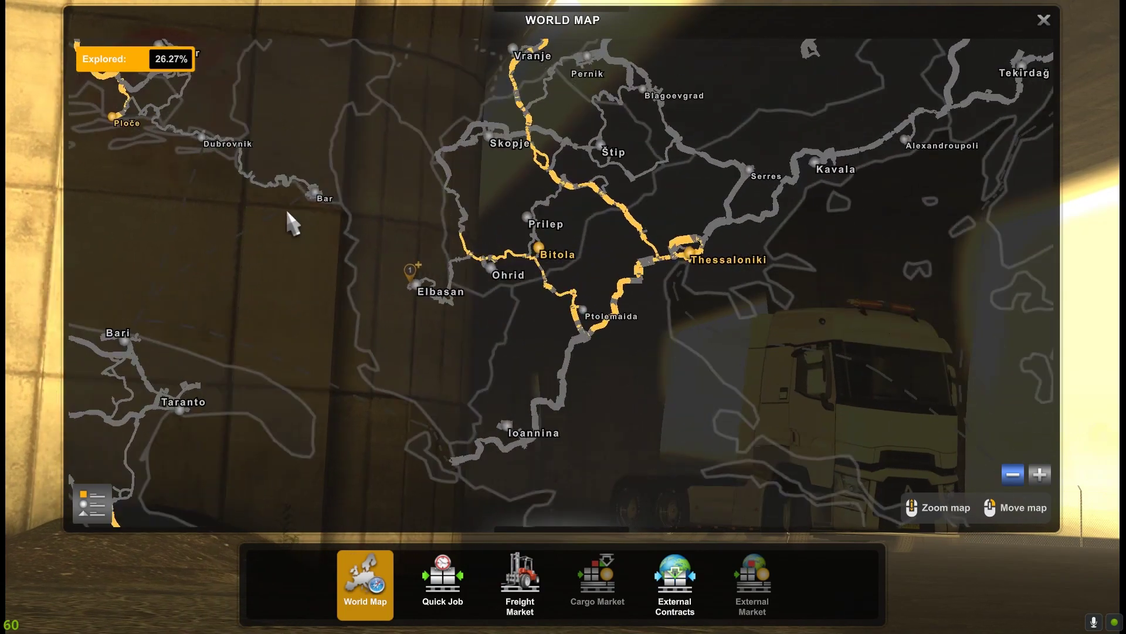
{"action": "scroll", "coordinate": [568, 315], "scroll_direction": "down", "scroll_amount": 3}
Pan east to show Cyprus, the Levant, the Black Sea with Batumi, Romania, Bulgaria and Greece.
{"action": "left_click_drag", "start_coordinate": [820, 309], "coordinate": [520, 262]}
{"action": "left_click_drag", "start_coordinate": [740, 392], "coordinate": [606, 279]}
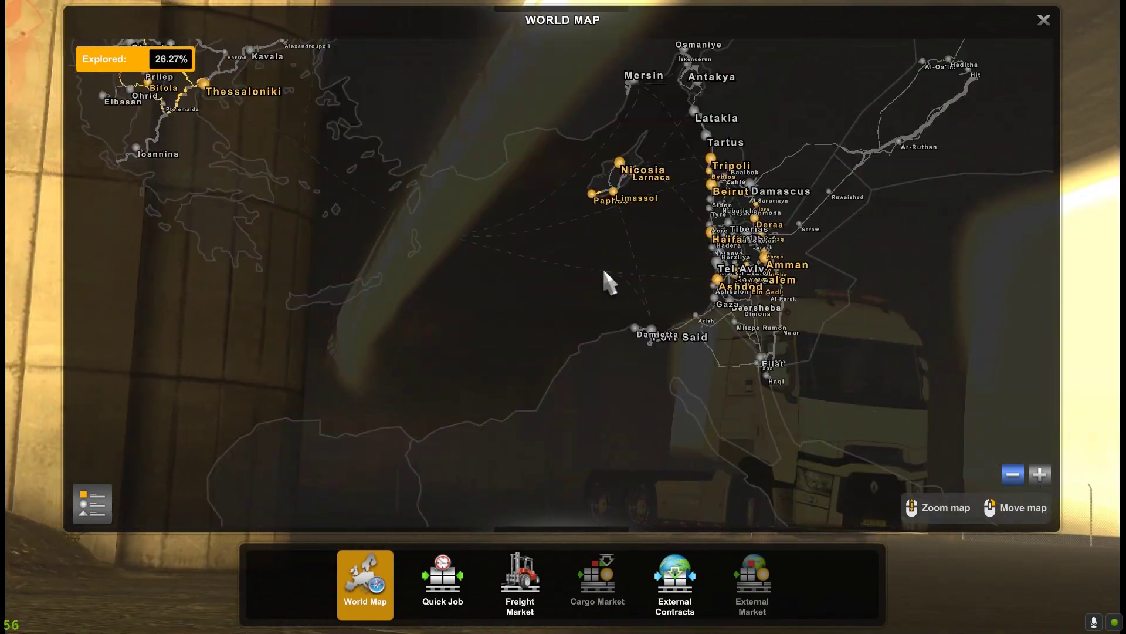
{"action": "left_click_drag", "start_coordinate": [669, 342], "coordinate": [606, 279]}
{"action": "left_click_drag", "start_coordinate": [693, 158], "coordinate": [623, 301]}
{"action": "left_click_drag", "start_coordinate": [565, 182], "coordinate": [524, 298]}
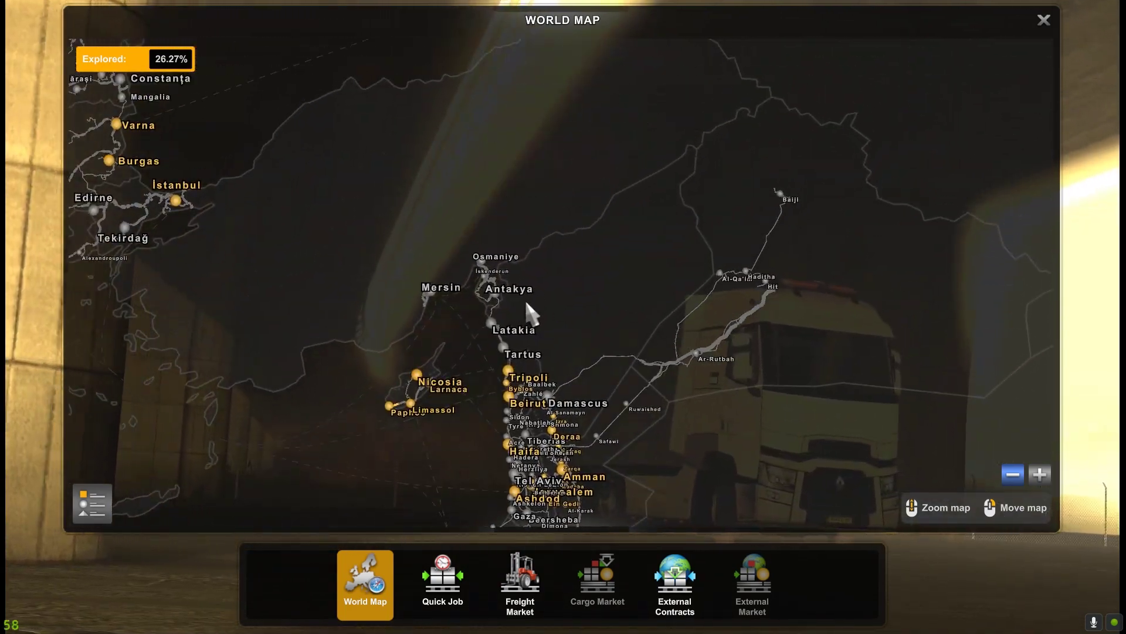
{"action": "left_click_drag", "start_coordinate": [554, 258], "coordinate": [533, 330]}
{"action": "left_click_drag", "start_coordinate": [571, 271], "coordinate": [596, 390]}
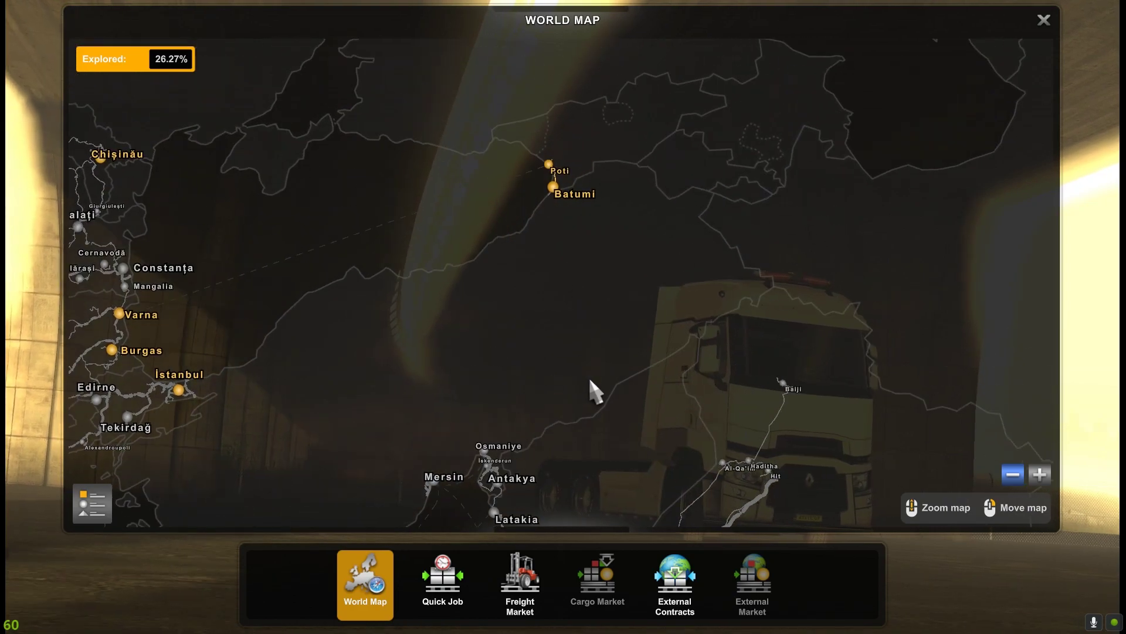
{"action": "left_click_drag", "start_coordinate": [672, 329], "coordinate": [788, 208]}
{"action": "left_click_drag", "start_coordinate": [500, 426], "coordinate": [679, 428]}
Move the map north past Germany, Poland and the Baltic to Finland and Murmansk, toward Svalbard.
{"action": "left_click_drag", "start_coordinate": [582, 306], "coordinate": [619, 358]}
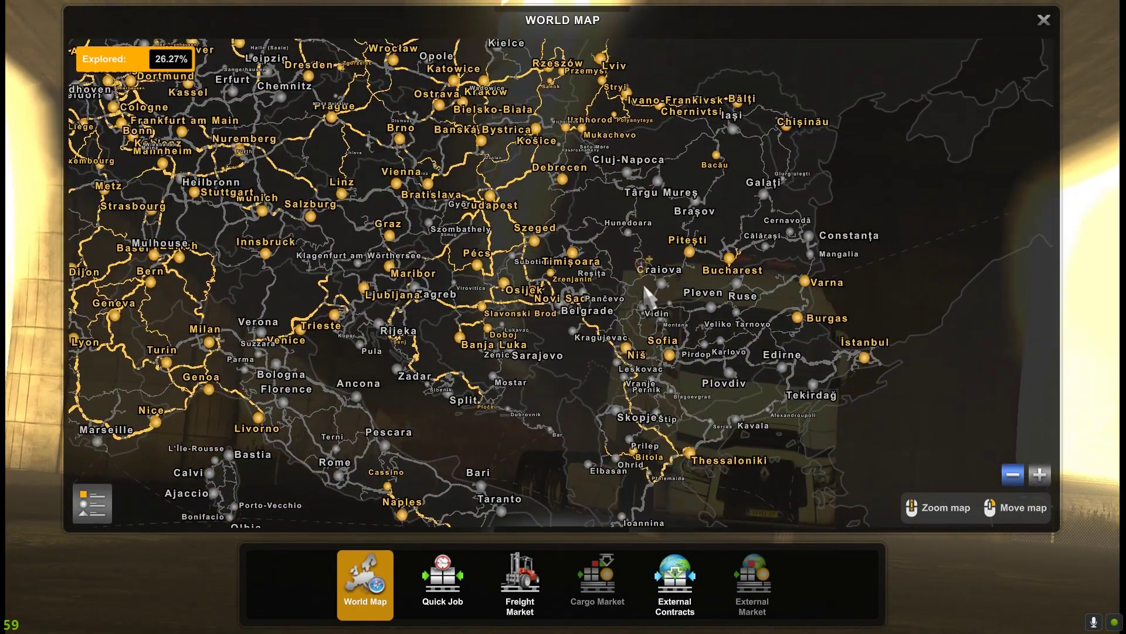
{"action": "left_click_drag", "start_coordinate": [646, 297], "coordinate": [679, 445]}
{"action": "left_click_drag", "start_coordinate": [646, 252], "coordinate": [657, 423]}
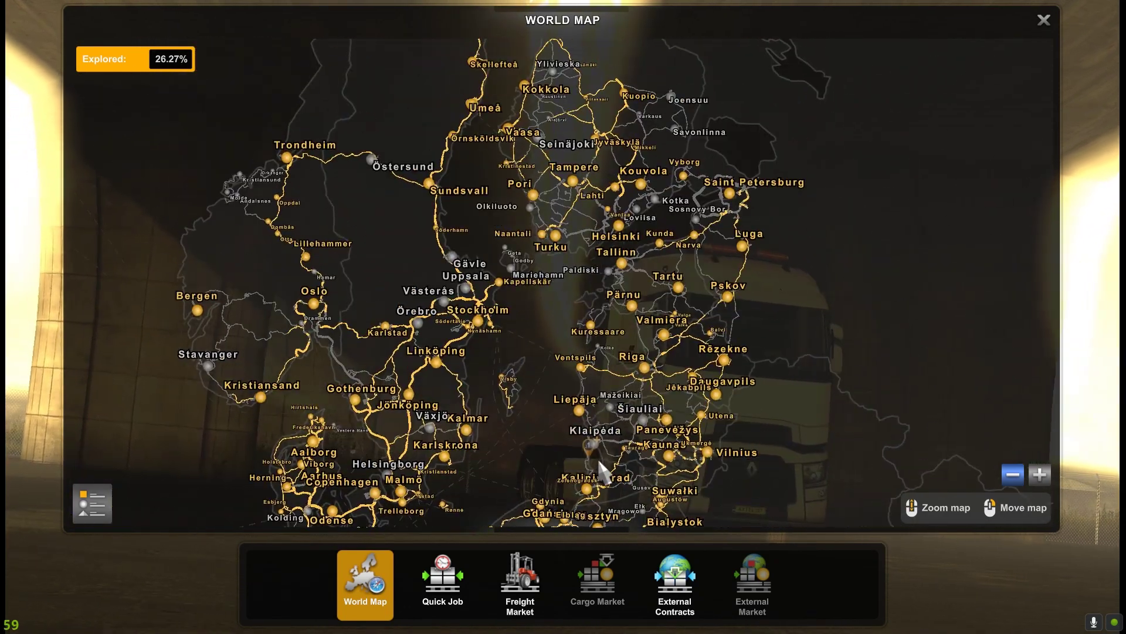
{"action": "left_click_drag", "start_coordinate": [593, 264], "coordinate": [642, 416]}
{"action": "left_click_drag", "start_coordinate": [411, 339], "coordinate": [599, 417]}
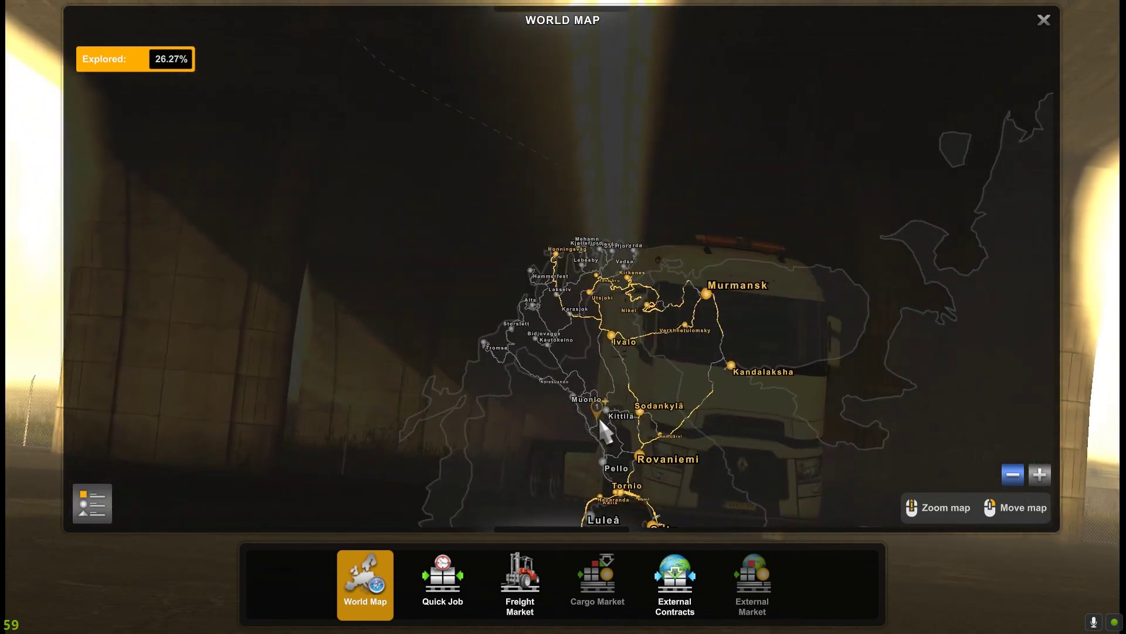
{"action": "left_click_drag", "start_coordinate": [390, 315], "coordinate": [380, 504]}
Centre Svalbard and zoom in on Longyearbyen.
{"action": "left_click_drag", "start_coordinate": [461, 294], "coordinate": [514, 464]}
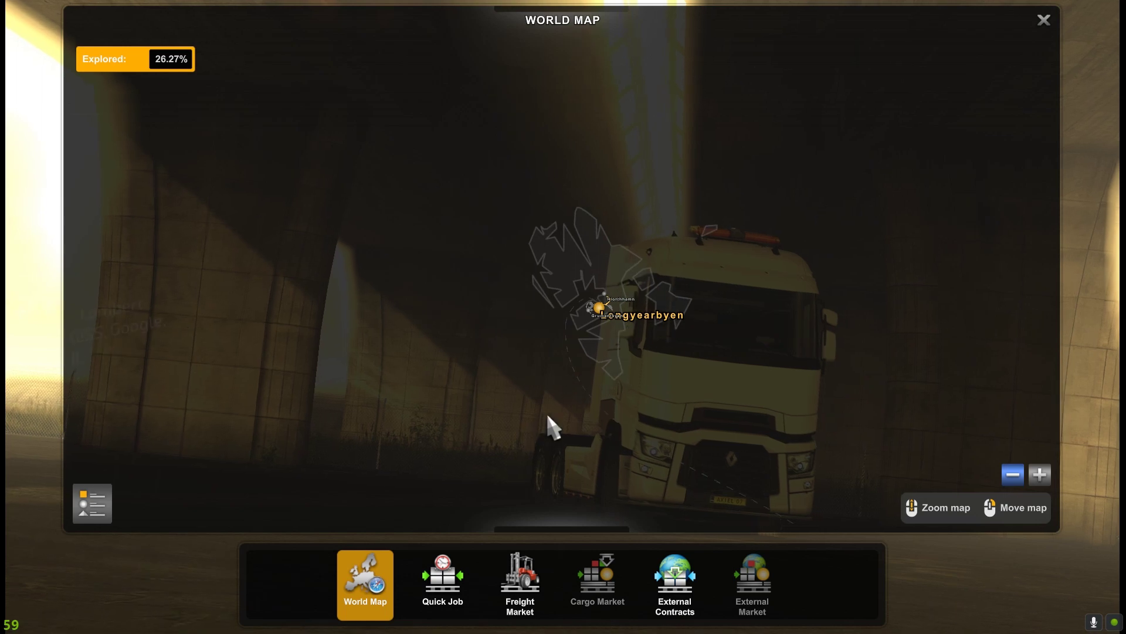
{"action": "scroll", "coordinate": [596, 347], "scroll_direction": "up", "scroll_amount": 5}
{"action": "scroll", "coordinate": [616, 338], "scroll_direction": "up", "scroll_amount": 3}
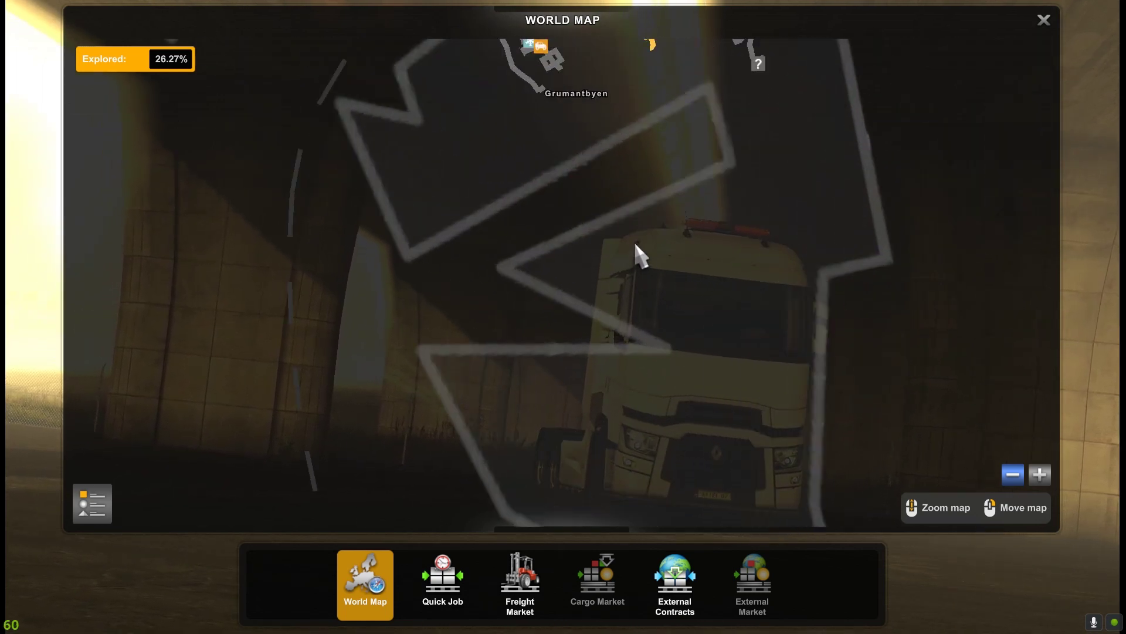
{"action": "left_click_drag", "start_coordinate": [641, 252], "coordinate": [629, 487]}
{"action": "scroll", "coordinate": [632, 439], "scroll_direction": "down", "scroll_amount": 5}
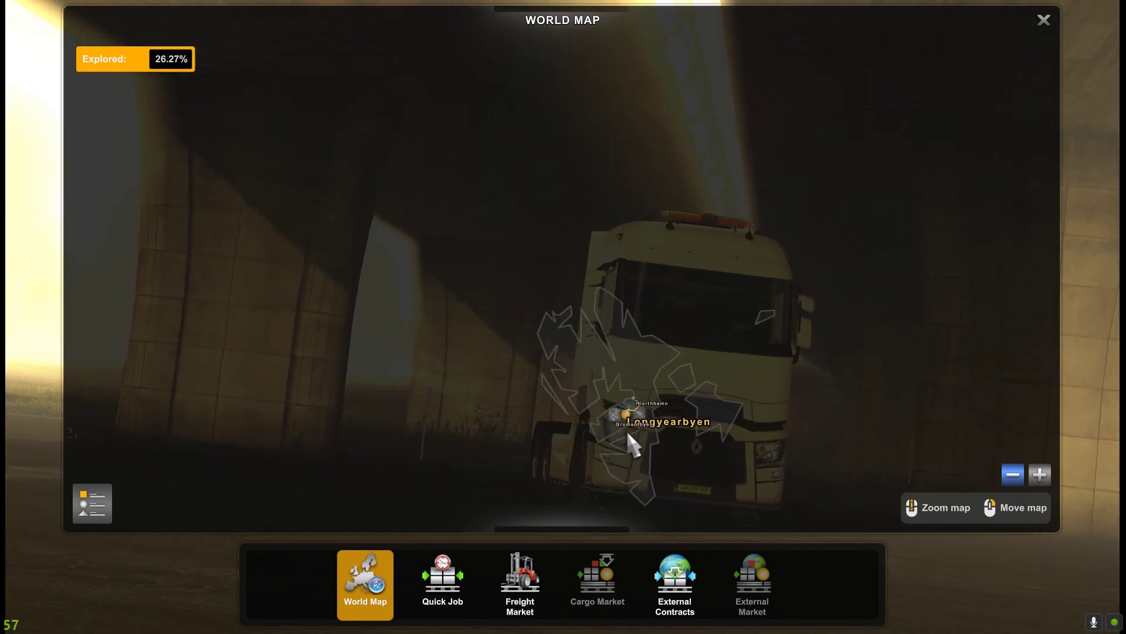
Inspect Iceland and the Faroe Islands, then bring the British Isles back into view.
{"action": "left_click_drag", "start_coordinate": [508, 503], "coordinate": [578, 216]}
{"action": "scroll", "coordinate": [498, 371], "scroll_direction": "up", "scroll_amount": 3}
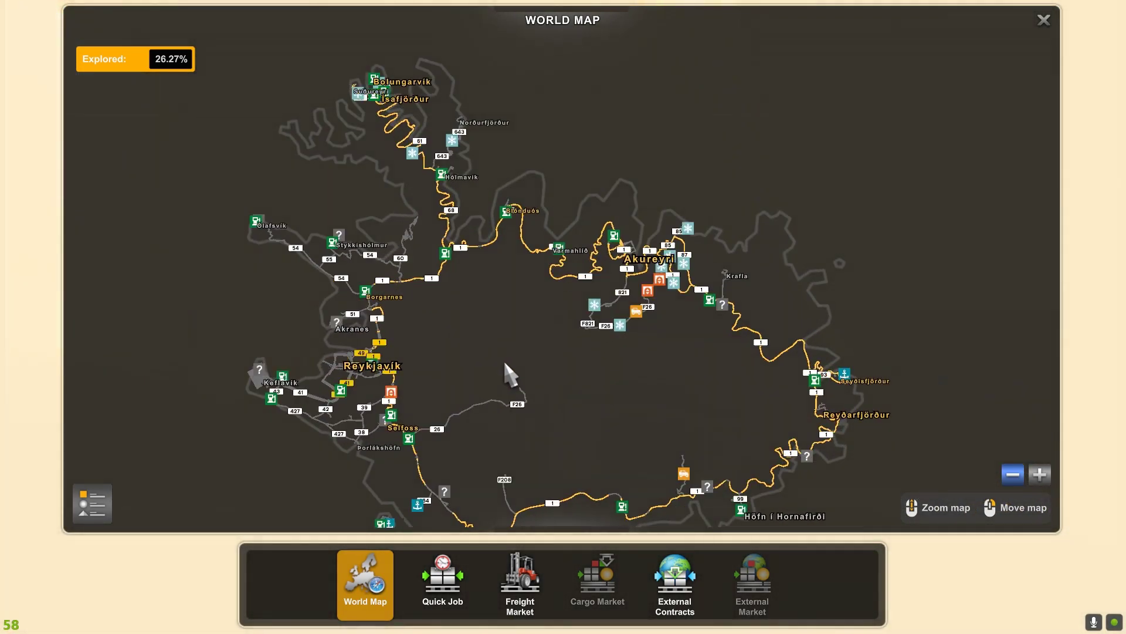
{"action": "scroll", "coordinate": [506, 371], "scroll_direction": "down", "scroll_amount": 1}
{"action": "scroll", "coordinate": [517, 381], "scroll_direction": "down", "scroll_amount": 2}
{"action": "left_click_drag", "start_coordinate": [530, 388], "coordinate": [576, 405]}
{"action": "scroll", "coordinate": [563, 252], "scroll_direction": "up", "scroll_amount": 3}
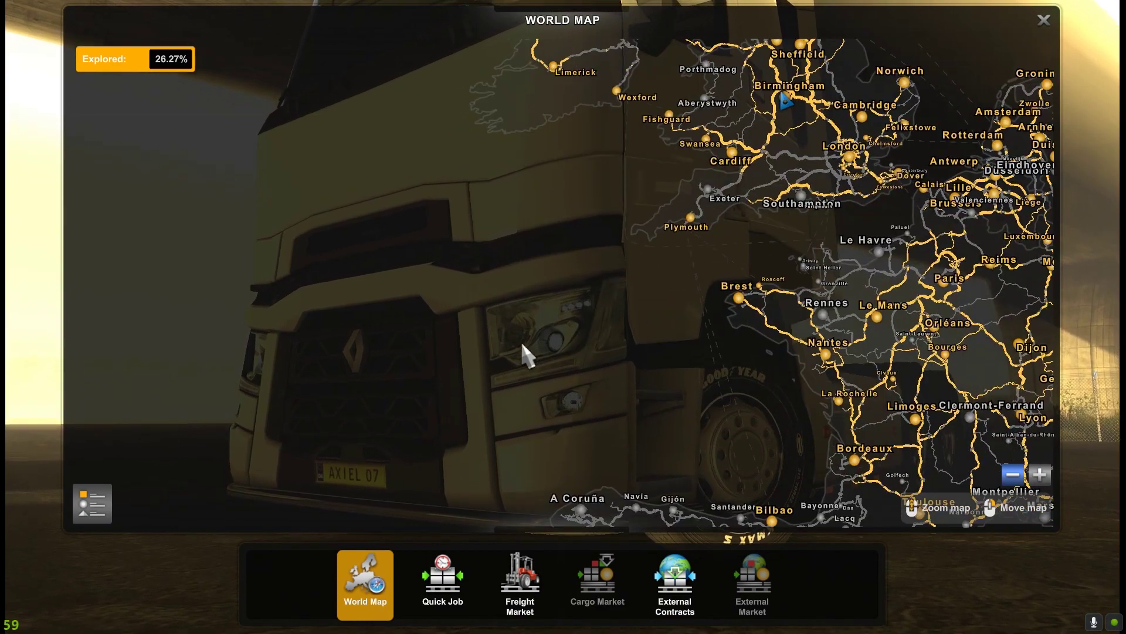
Close the World Map with Esc to return to the main menu's truck and company overview.
{"action": "key", "text": "Escape"}
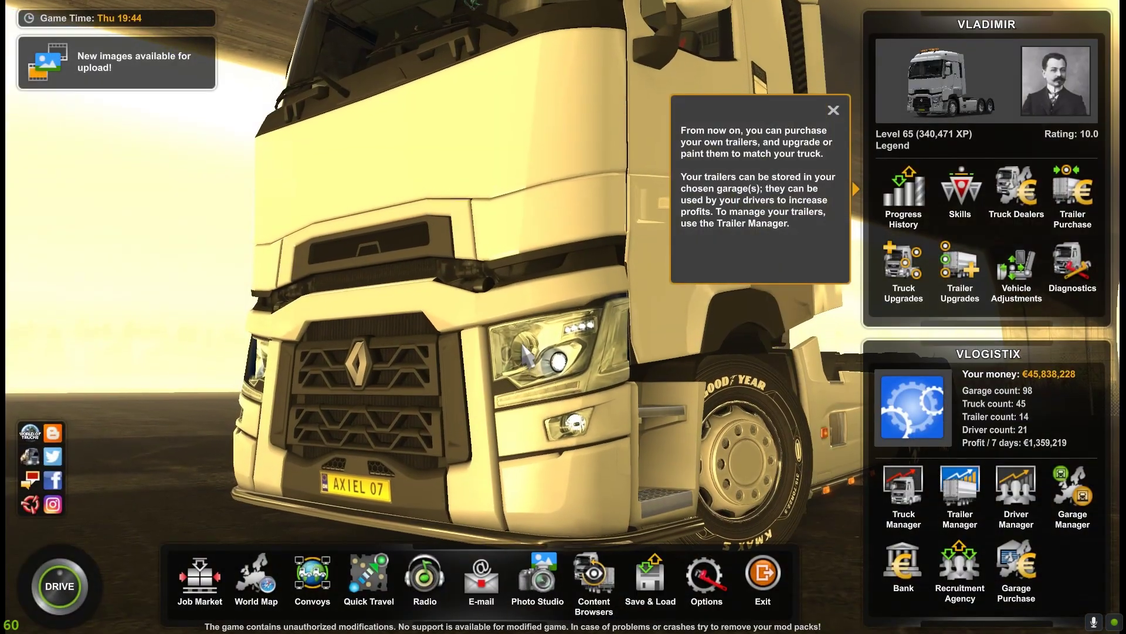